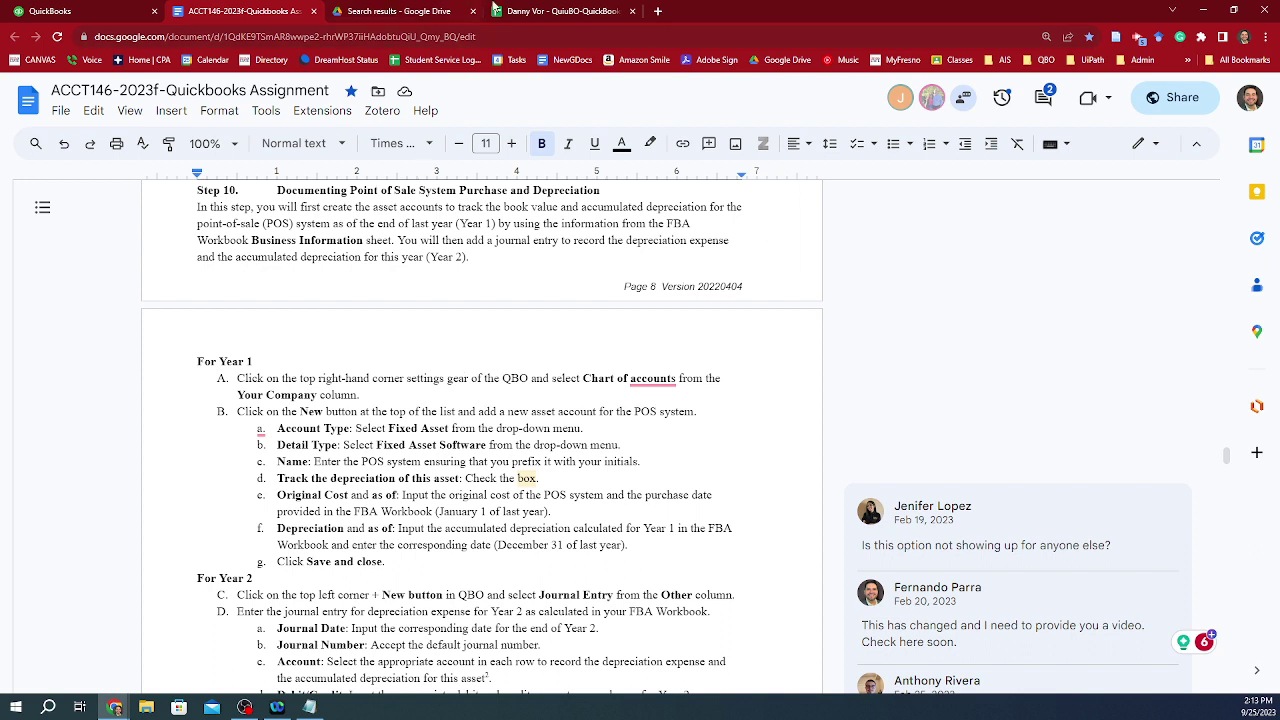
# Review the POS $6,813.00 cost and Year 1 depreciation cells, and bold the Year 1 book value.
pyautogui.moveTo(544, 9)
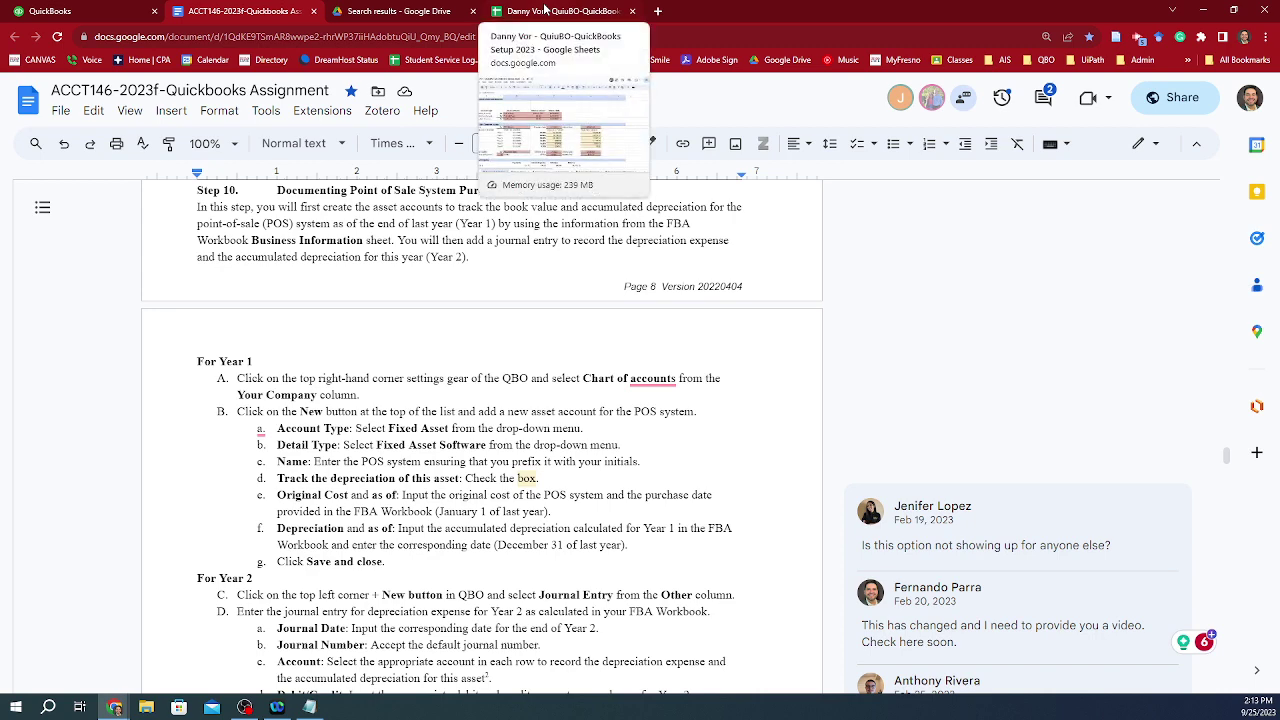
pyautogui.click(544, 9)
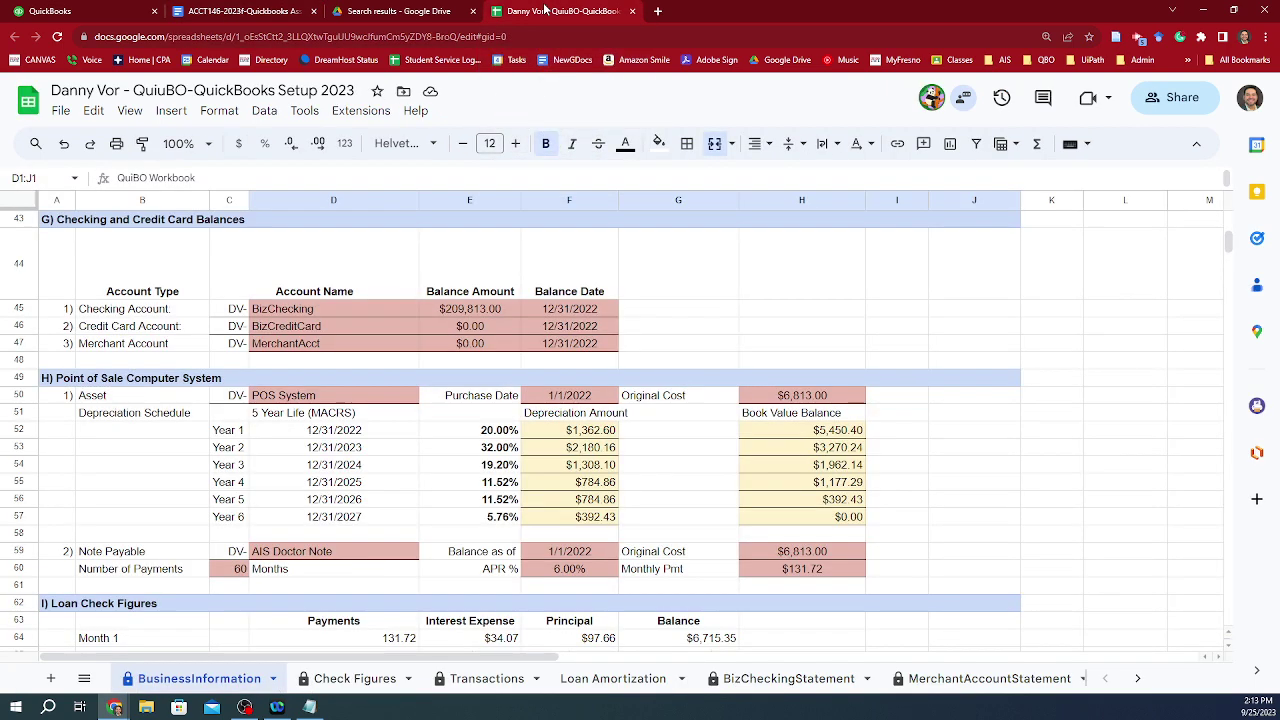
pyautogui.click(819, 401)
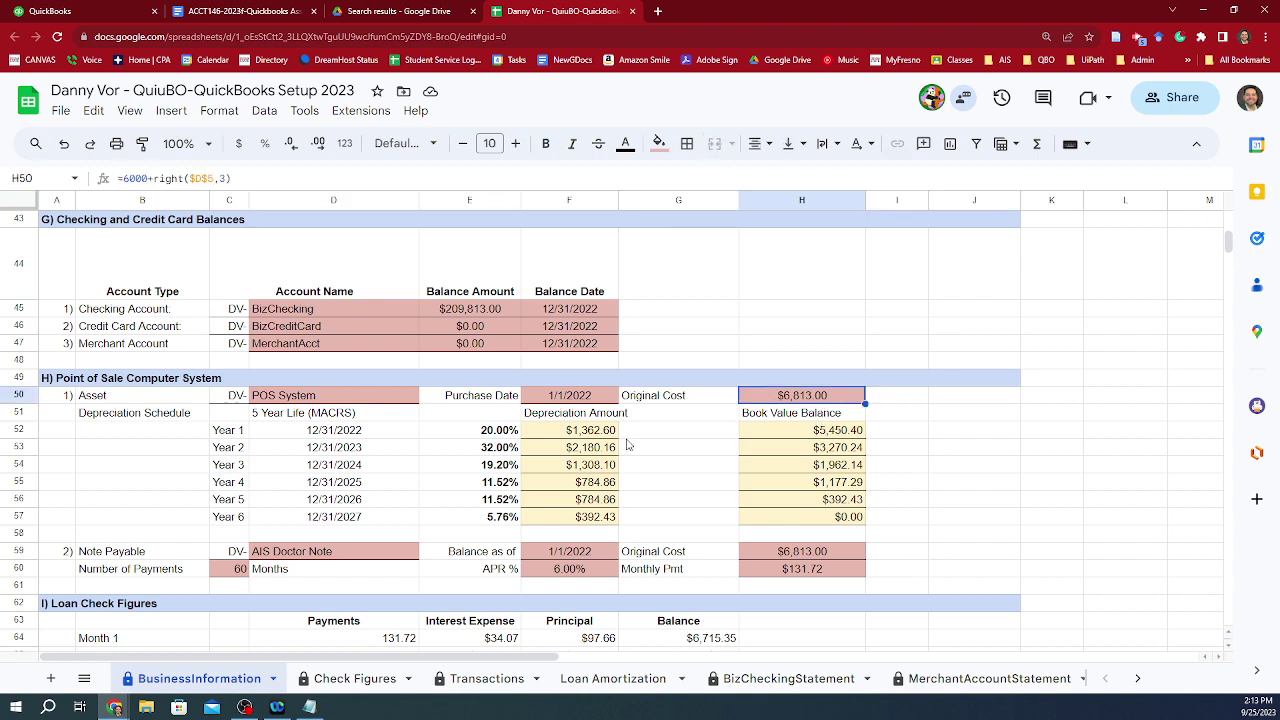
pyautogui.moveTo(548, 440); pyautogui.dragTo(805, 432)
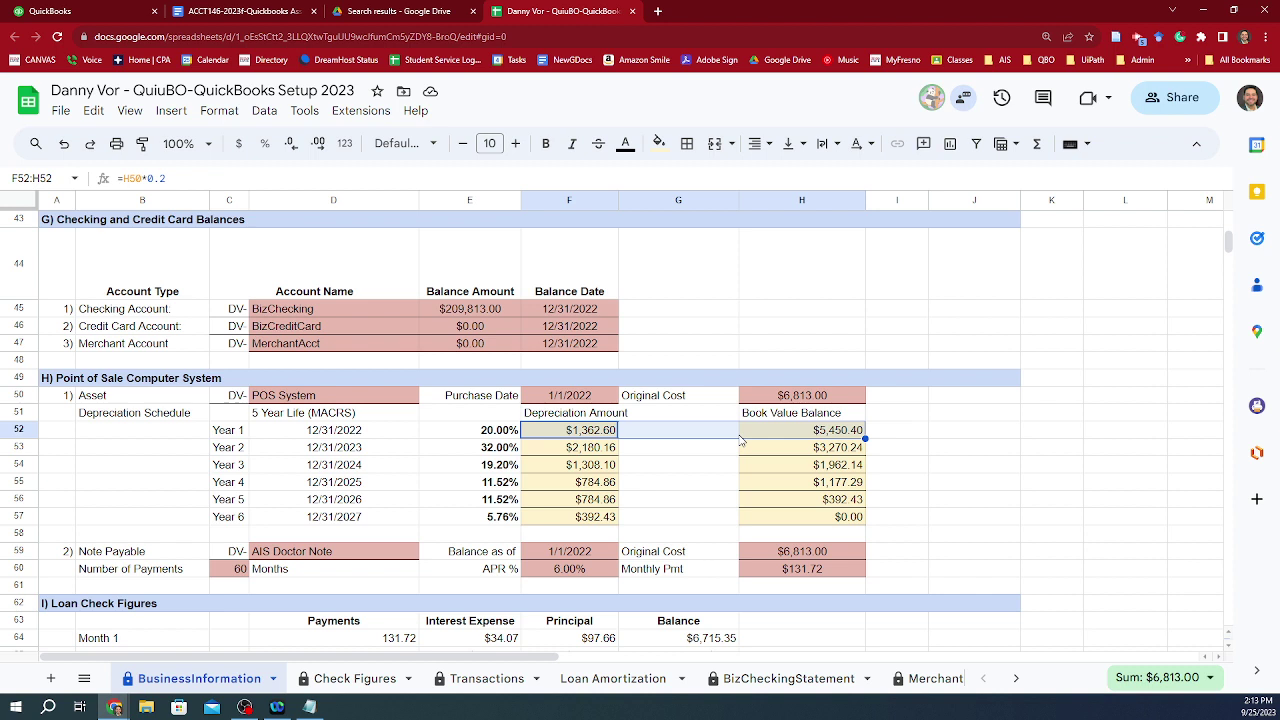
pyautogui.click(629, 466)
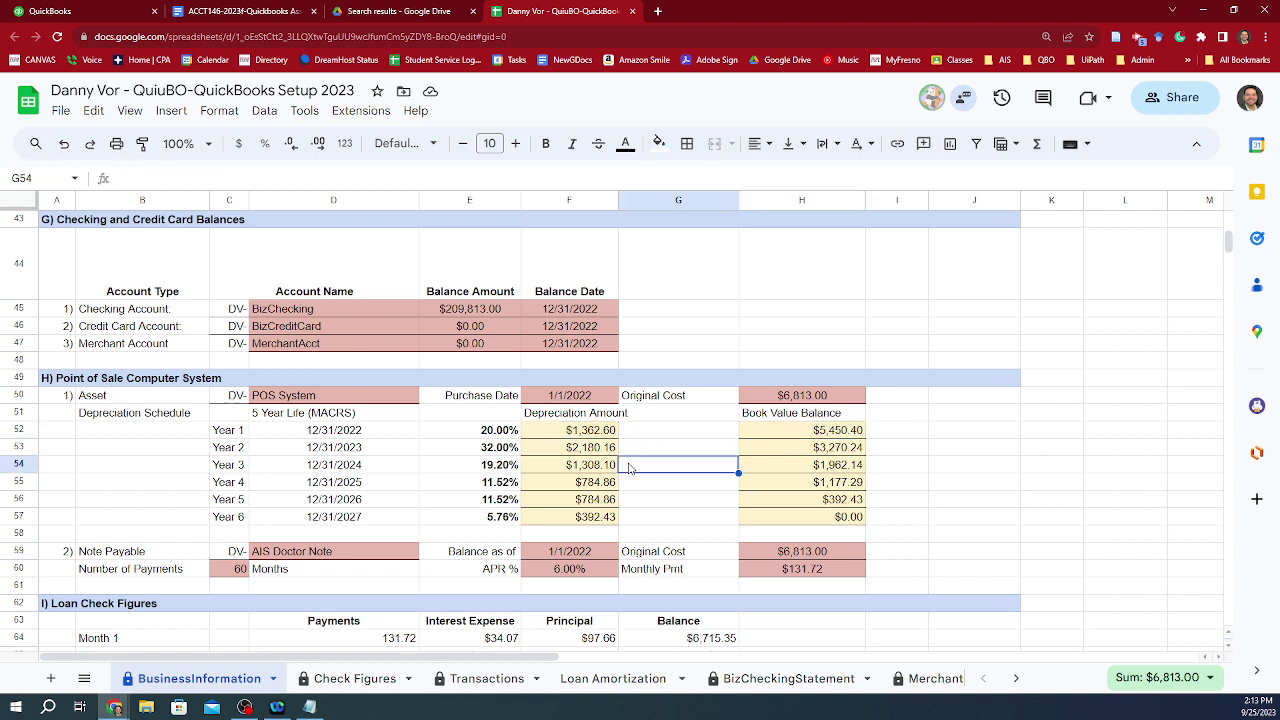
pyautogui.click(816, 436)
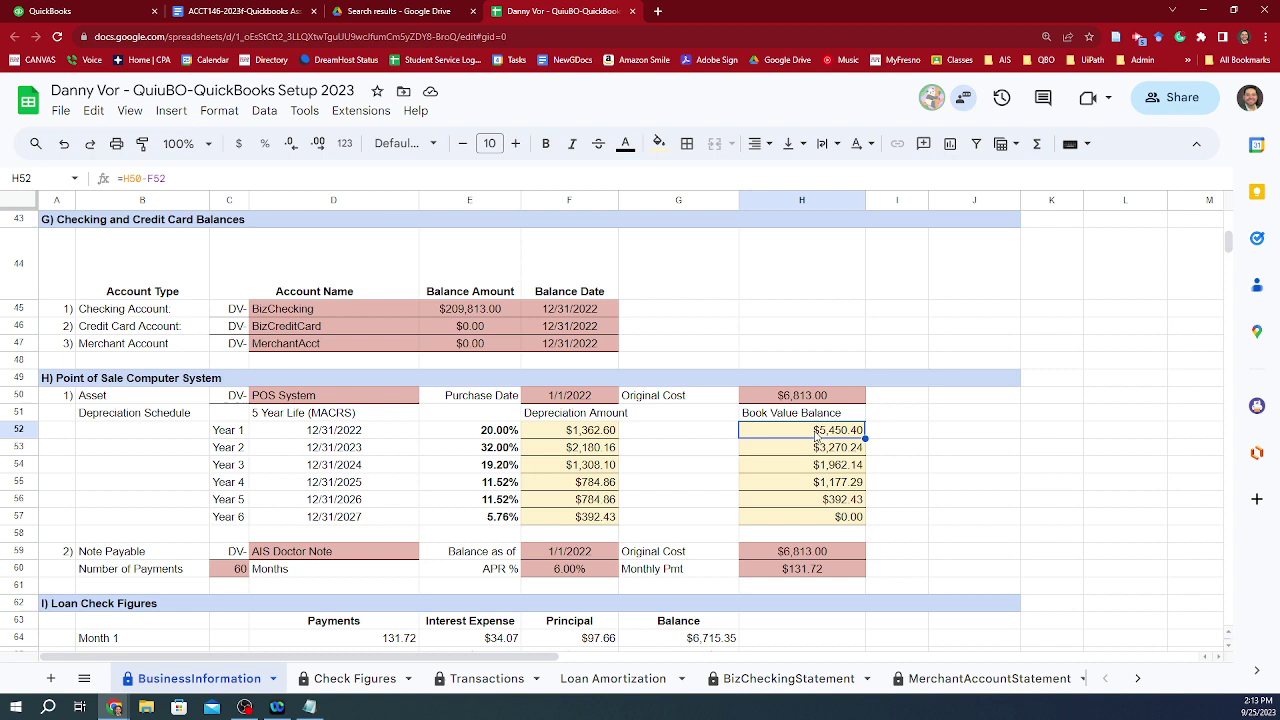
pyautogui.hotkey('ctrl', 'b')
pyautogui.hotkey('ctrl', 'b')
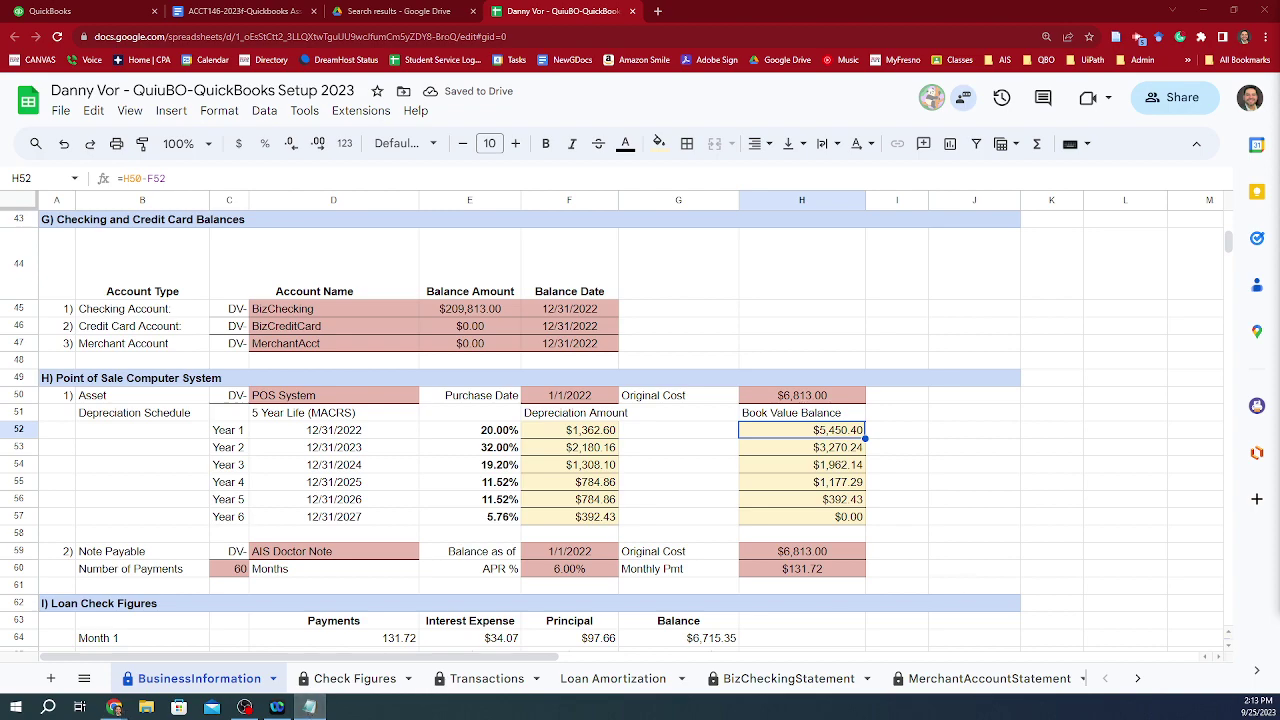
# Bring up the Notepad setup notes and highlight the parent account, cost sub-account and accumulated depreciation steps.
pyautogui.click(309, 707)
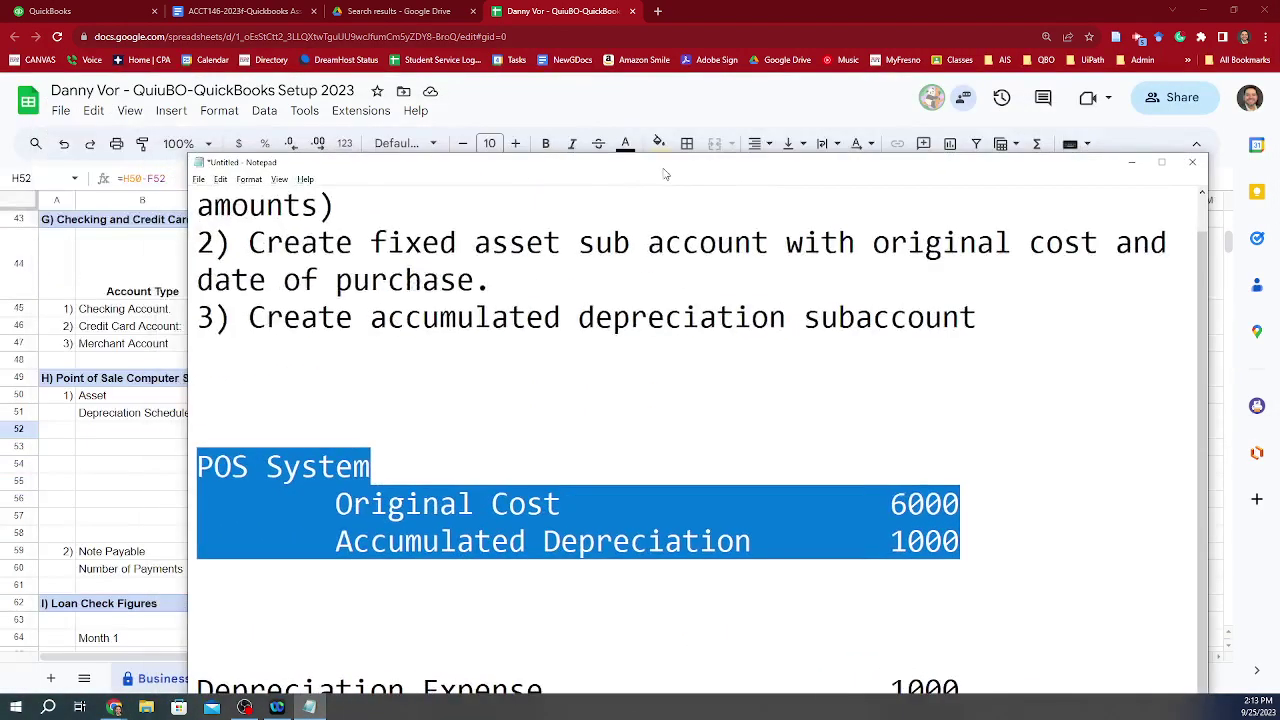
pyautogui.moveTo(336, 243); pyautogui.dragTo(167, 201)
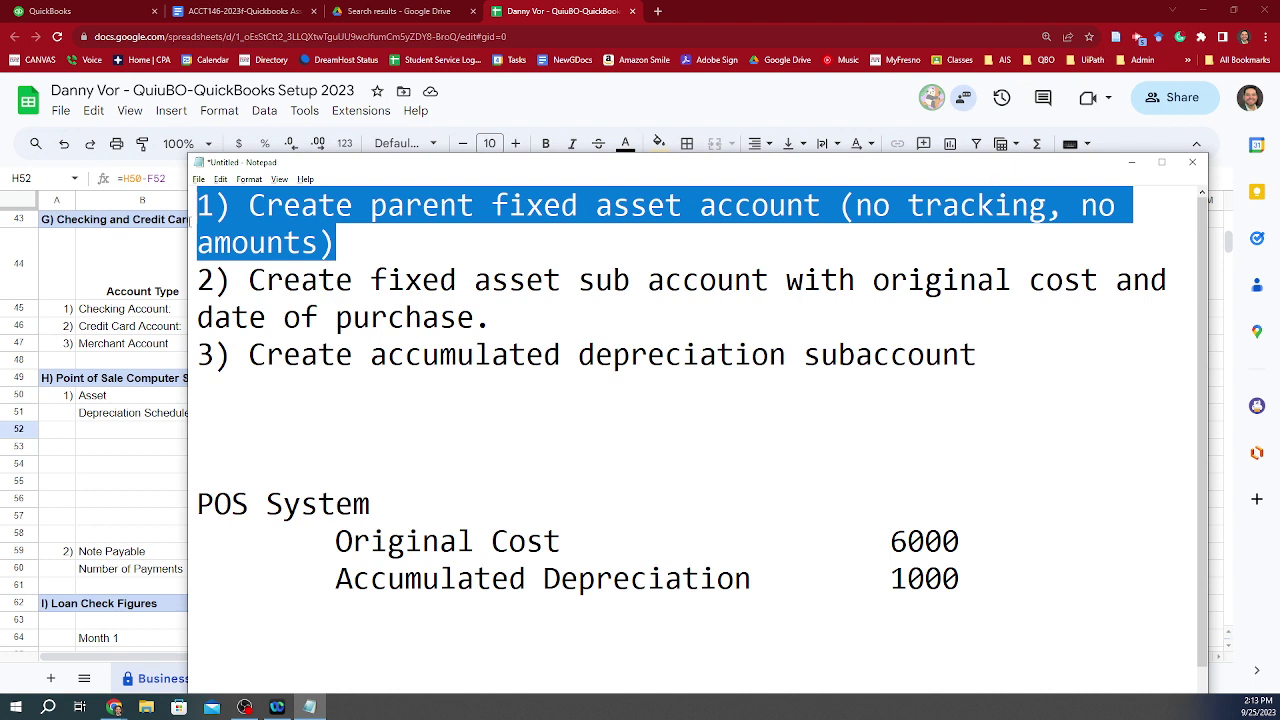
pyautogui.click(340, 288)
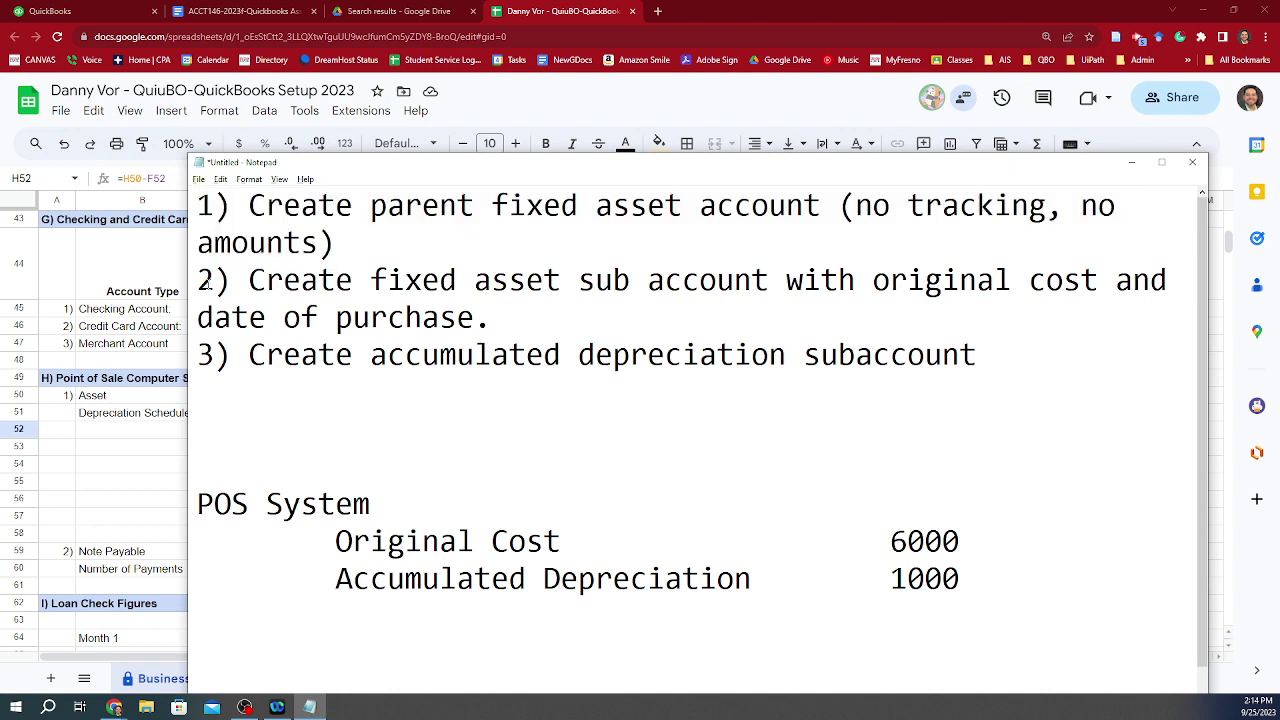
pyautogui.moveTo(214, 281); pyautogui.dragTo(846, 278)
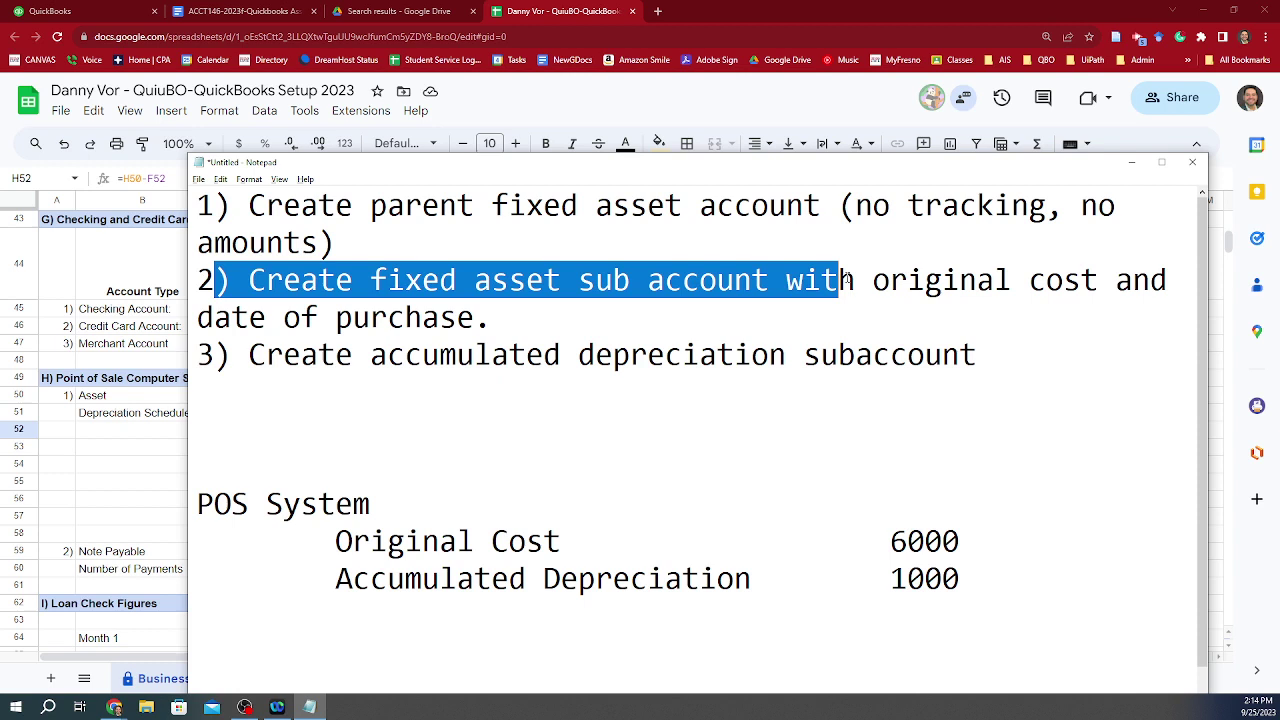
pyautogui.moveTo(508, 205); pyautogui.dragTo(797, 205)
pyautogui.moveTo(790, 270); pyautogui.dragTo(1177, 316)
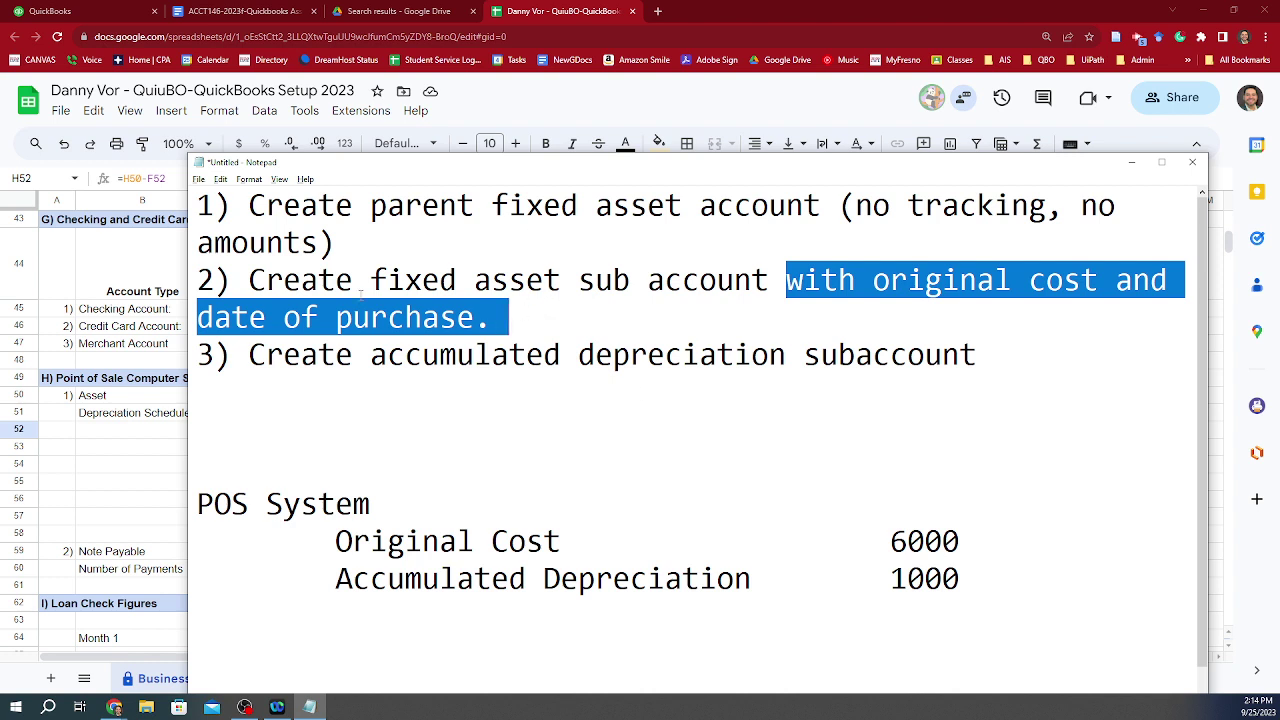
pyautogui.moveTo(245, 358); pyautogui.dragTo(995, 342)
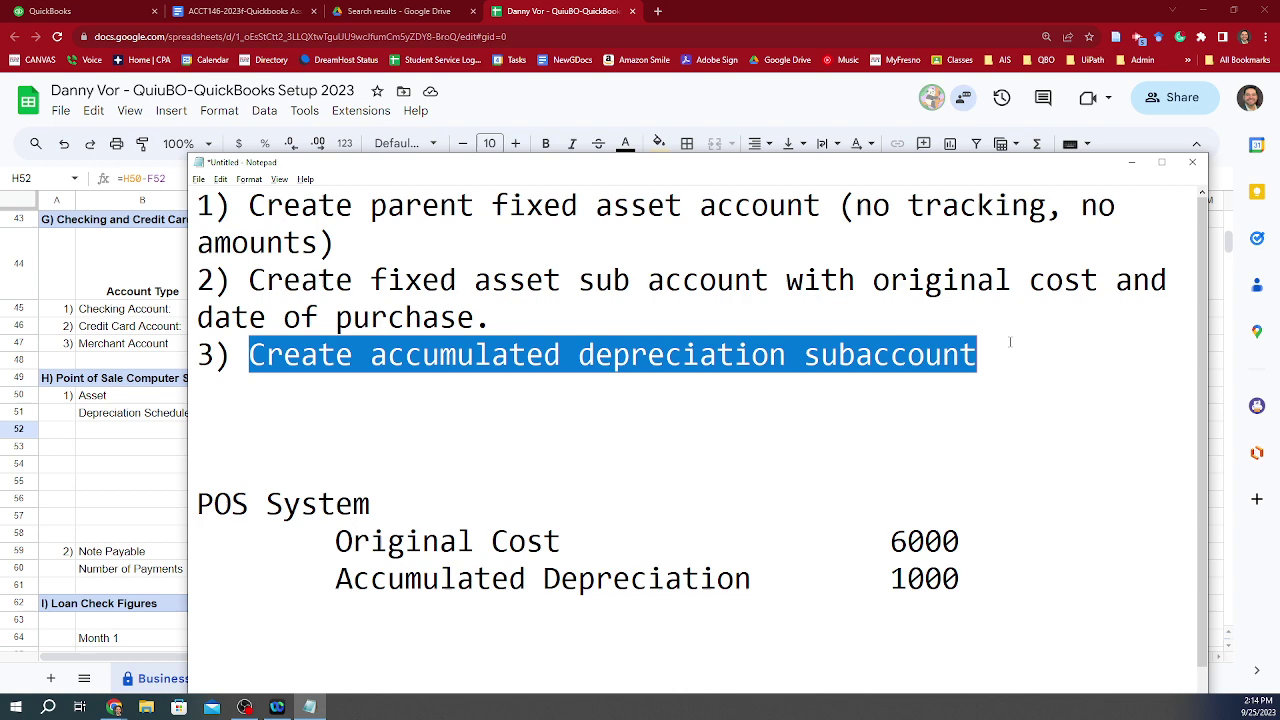
# Search 'chart' to open the full Chart of Accounts and start a new account.
pyautogui.click(140, 435)
pyautogui.hotkey('ctrl', '1')
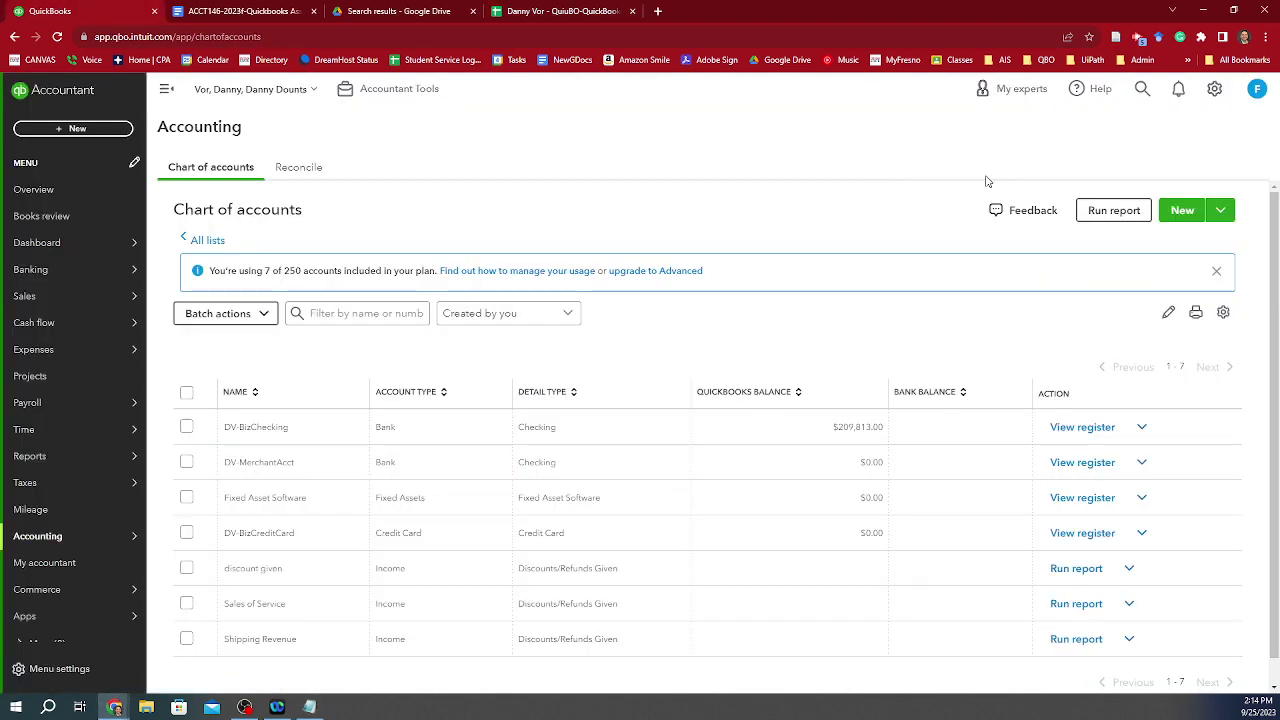
pyautogui.click(1221, 210)
pyautogui.click(1142, 88)
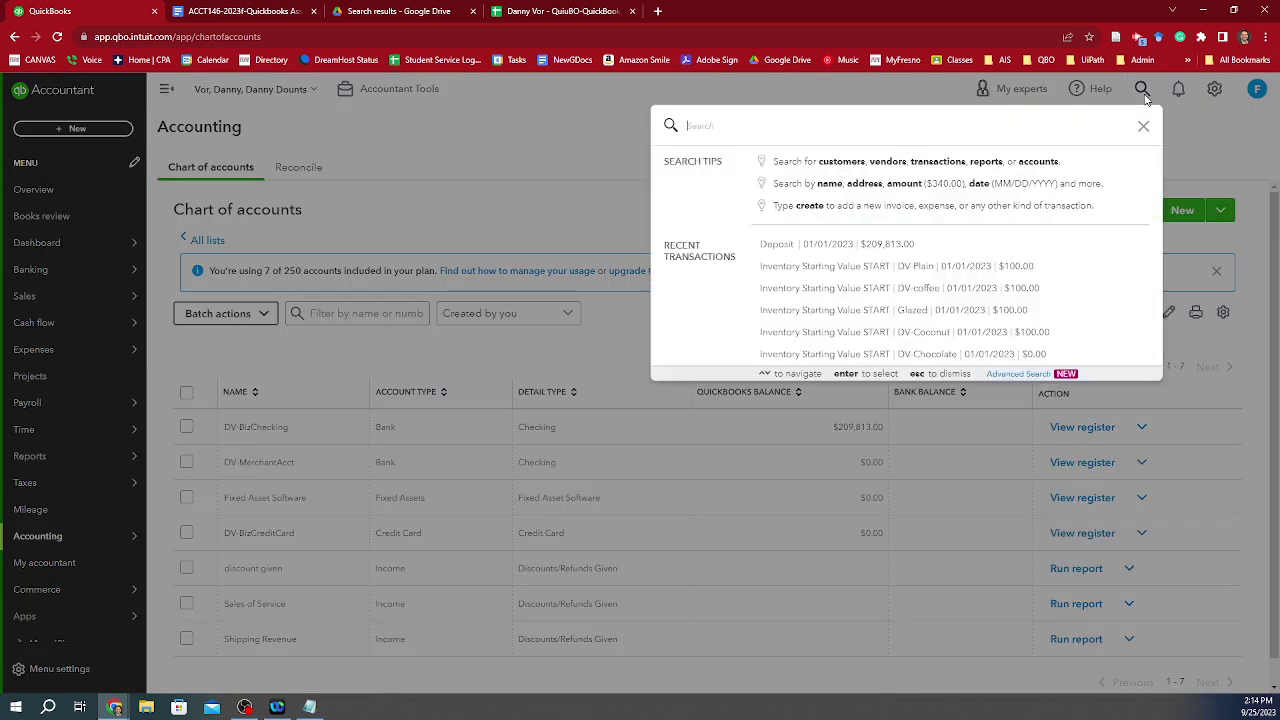
pyautogui.write('chart')
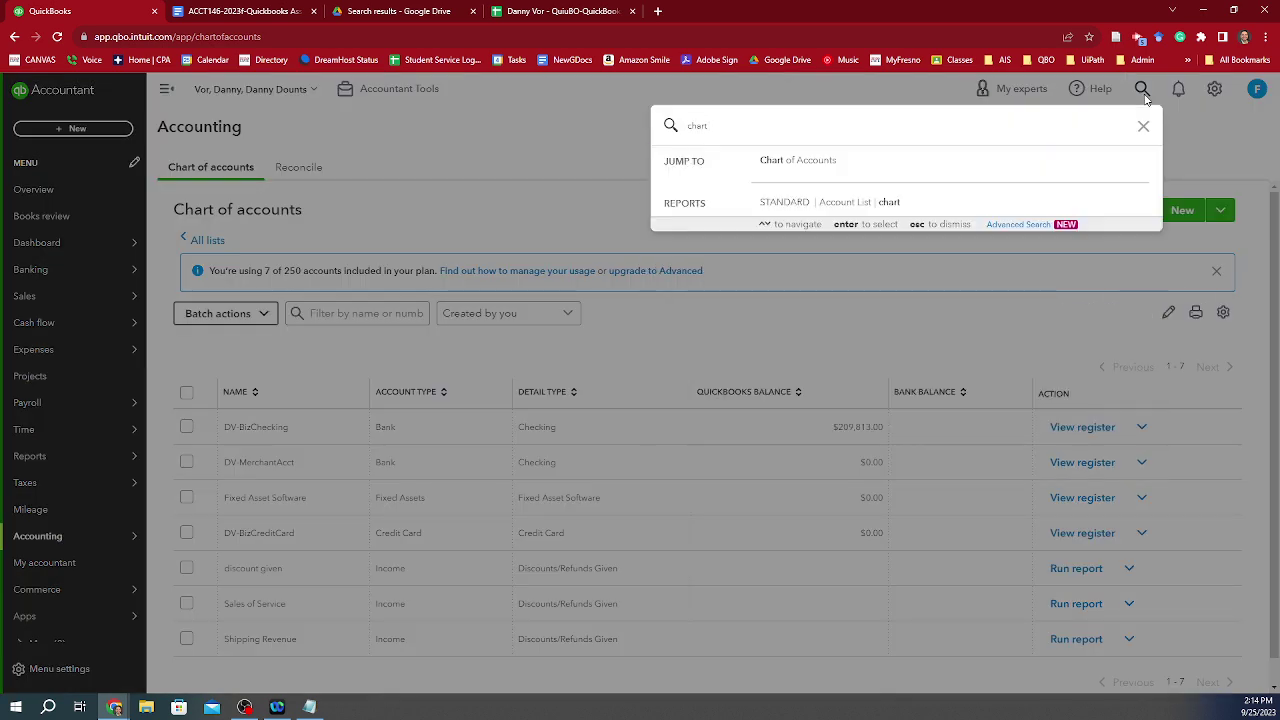
pyautogui.click(832, 169)
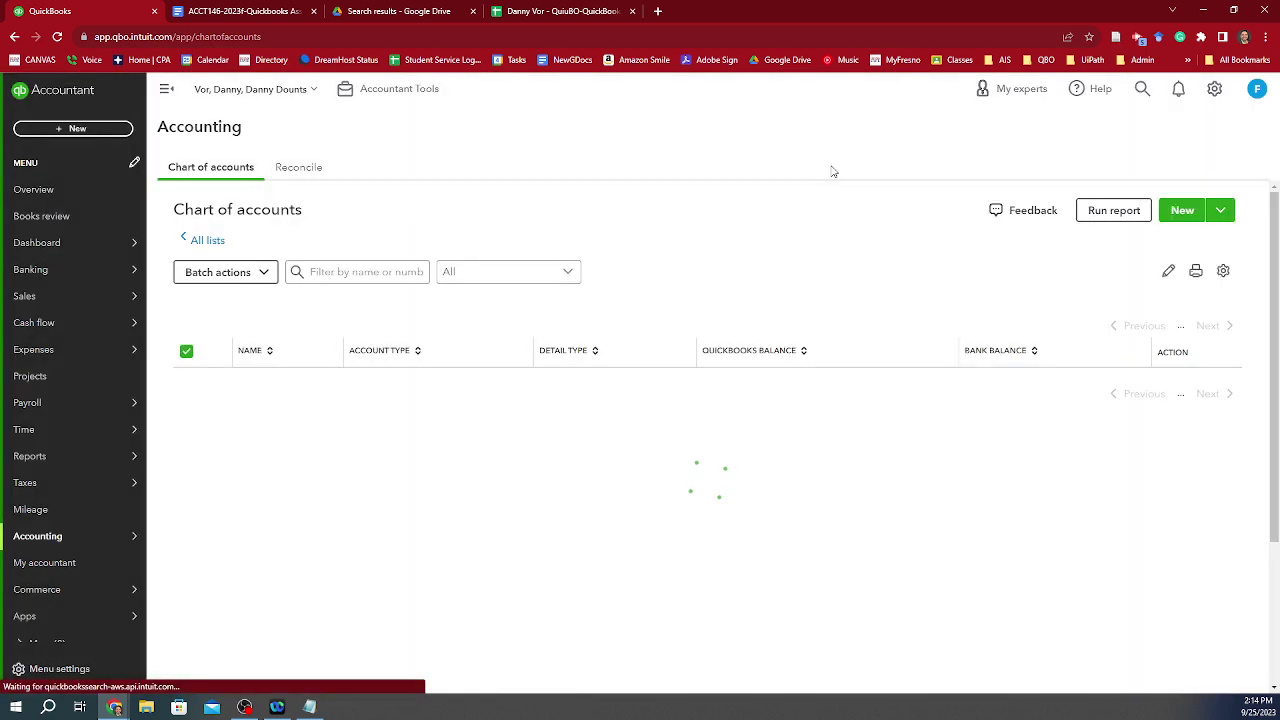
pyautogui.click(1182, 211)
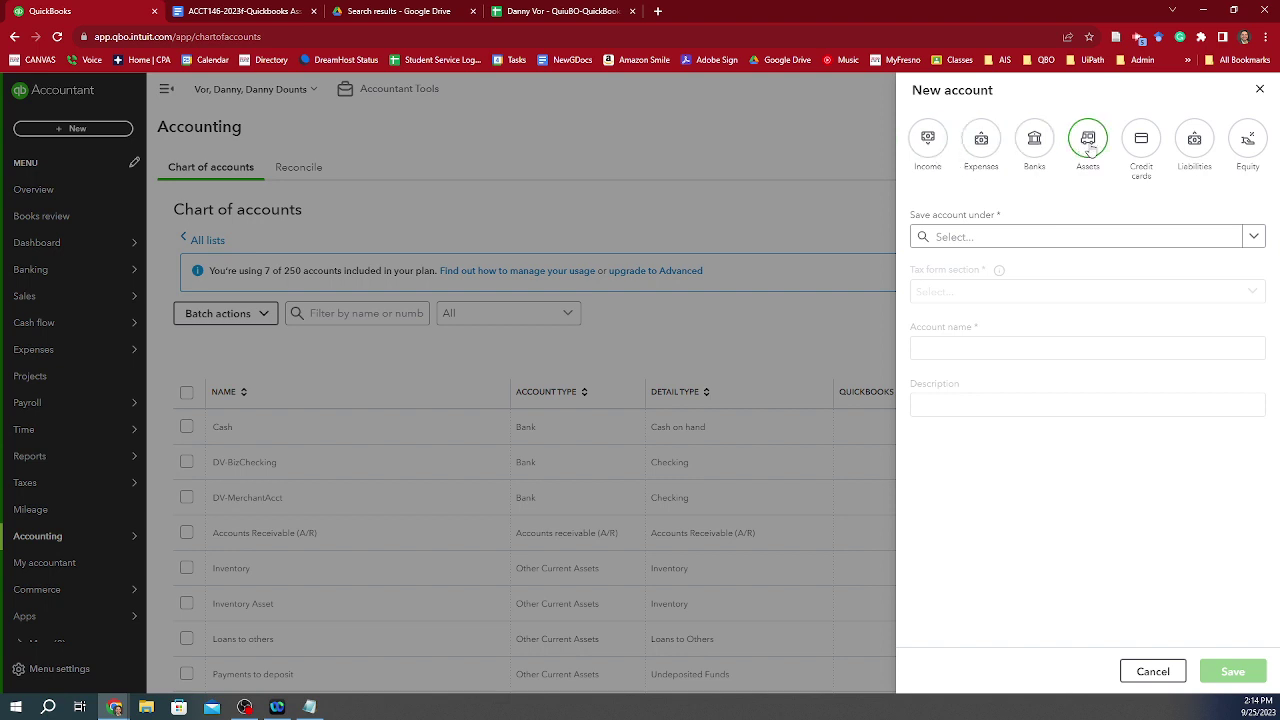
# Create and save an asset account 'DV-POS System' under Fixed Asset Software.
pyautogui.click(1089, 142)
pyautogui.click(1034, 300)
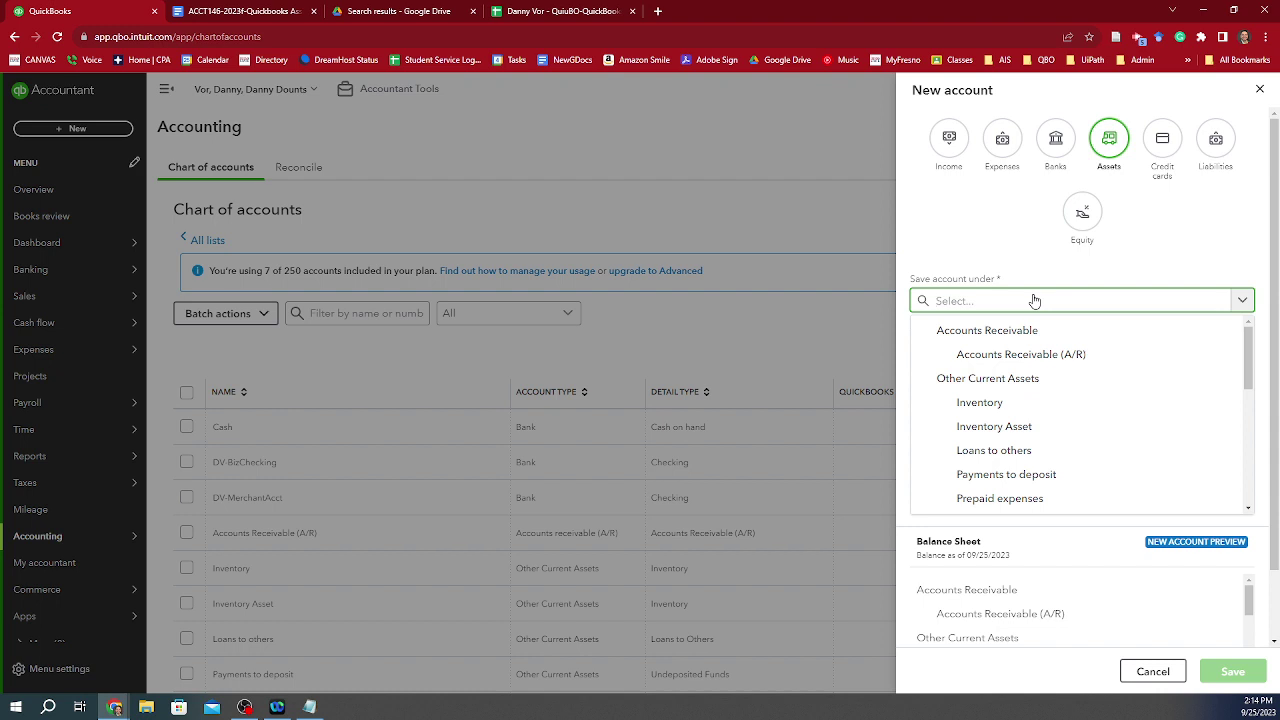
pyautogui.scroll(-3, 1015, 400)
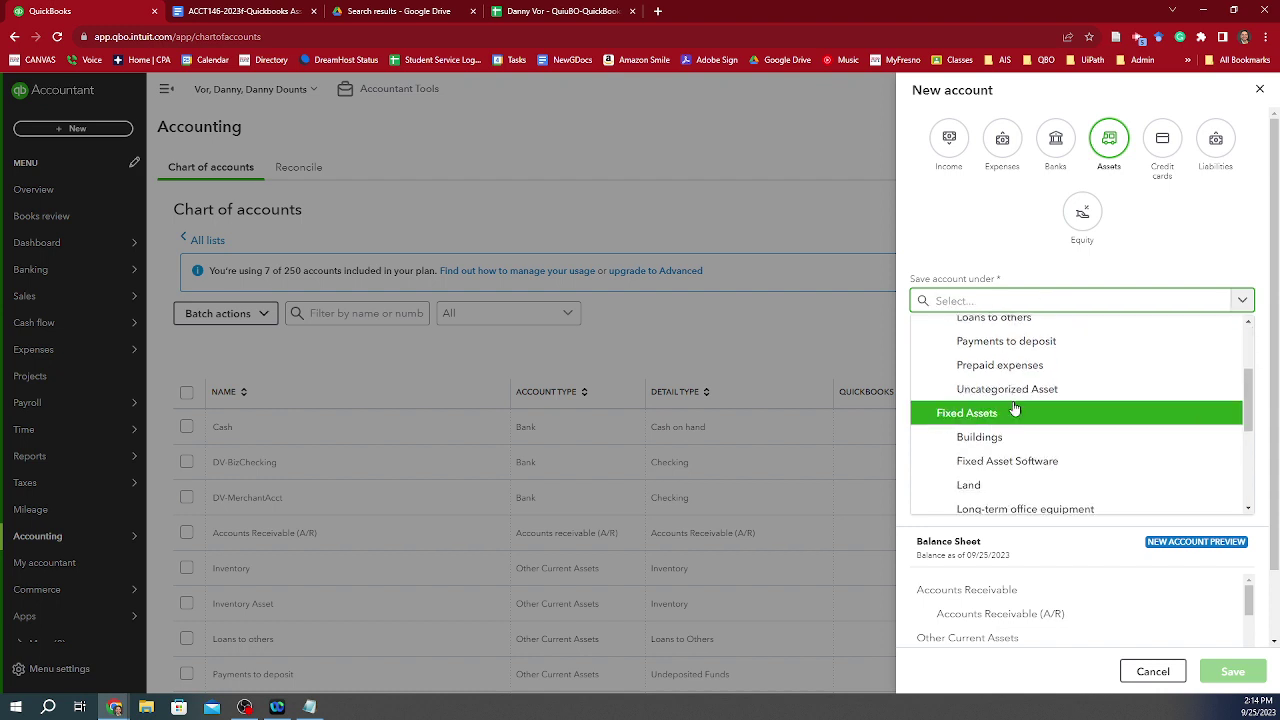
pyautogui.scroll(-3, 1015, 408)
pyautogui.scroll(-2, 1015, 408)
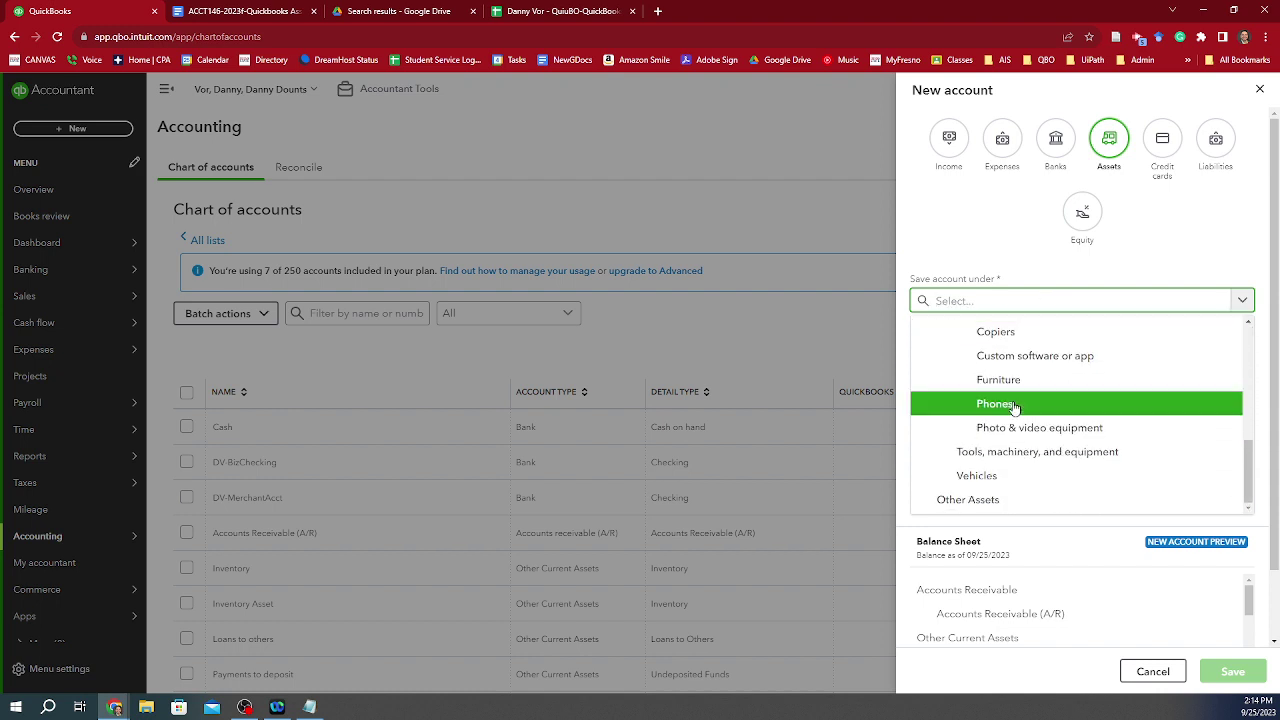
pyautogui.scroll(3, 1015, 406)
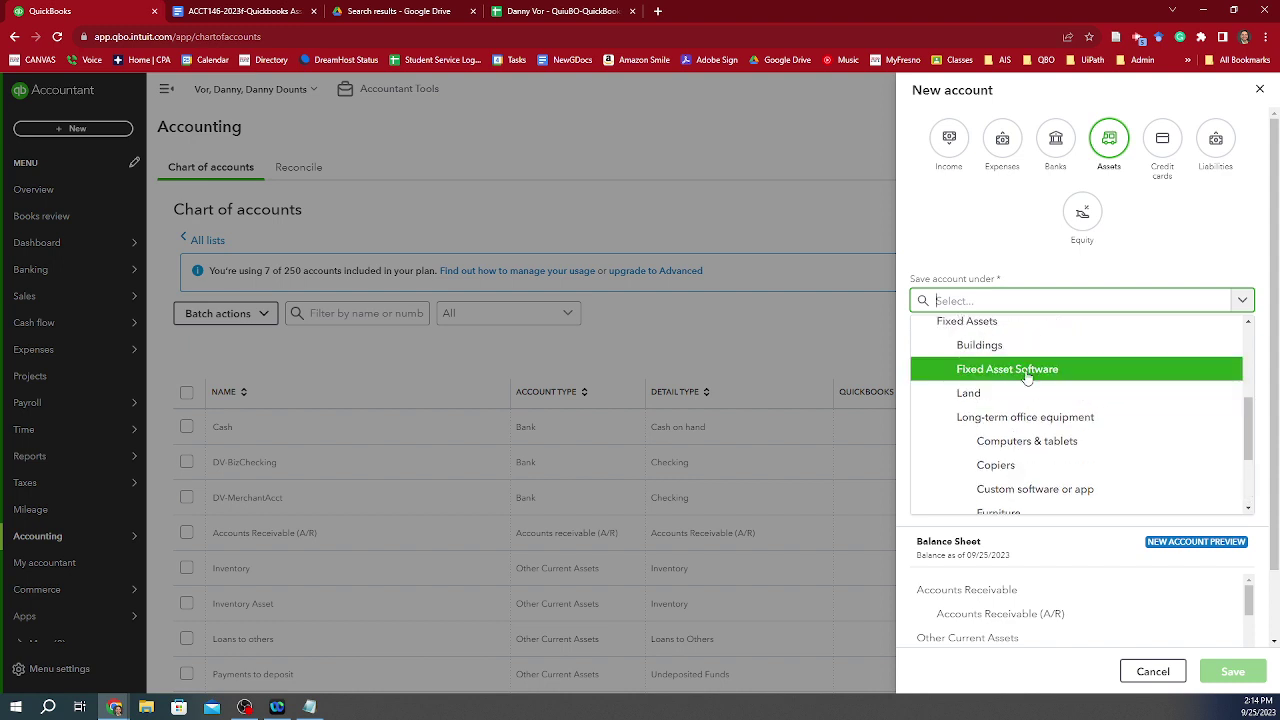
pyautogui.click(1027, 372)
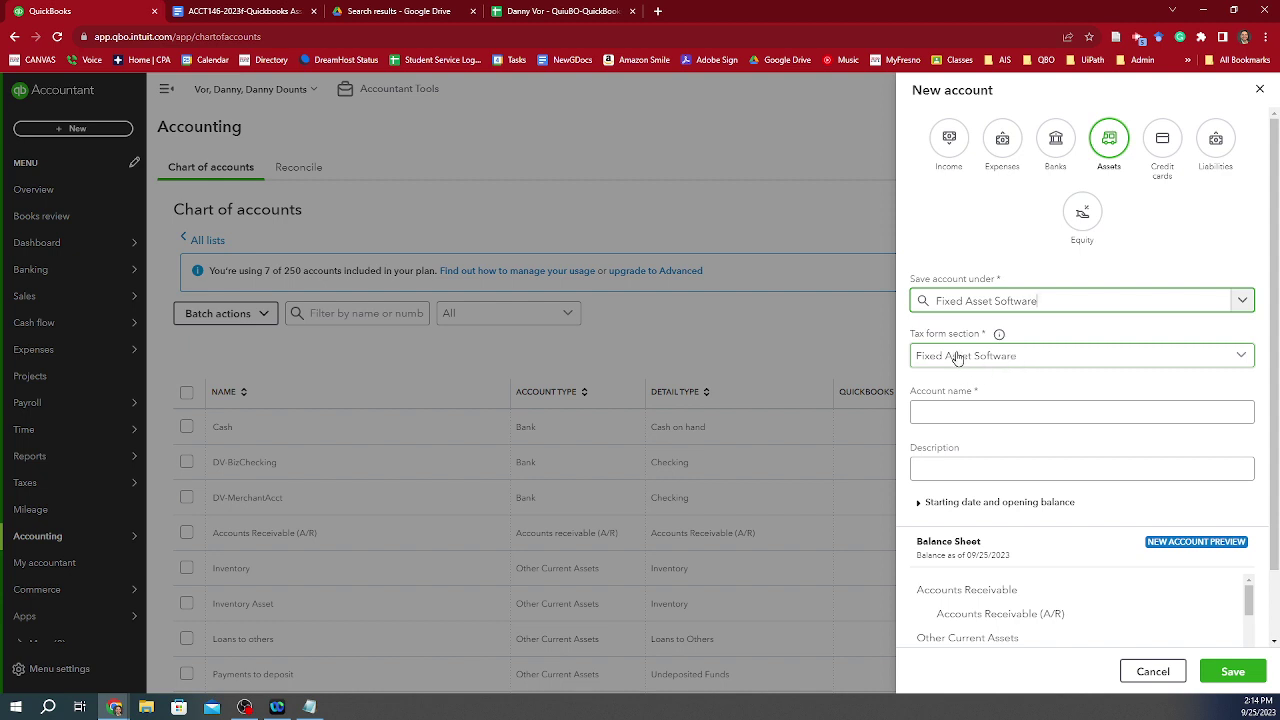
pyautogui.click(965, 411)
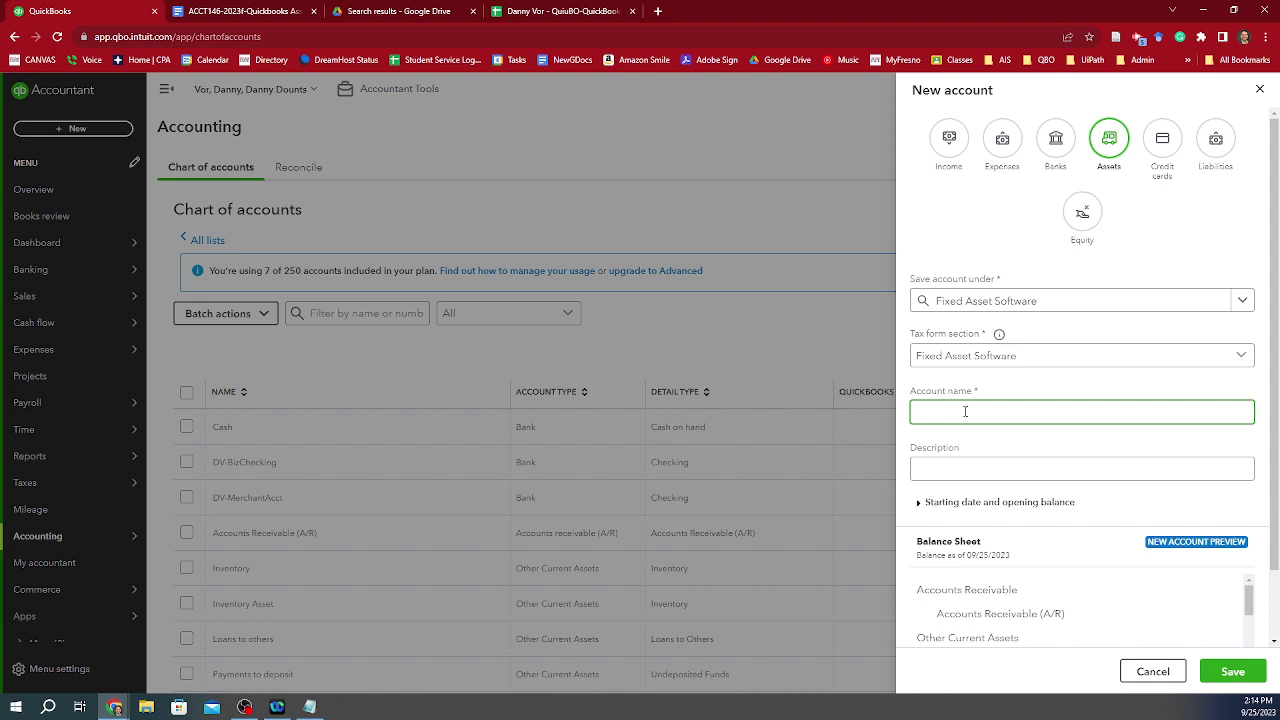
pyautogui.write('DV')
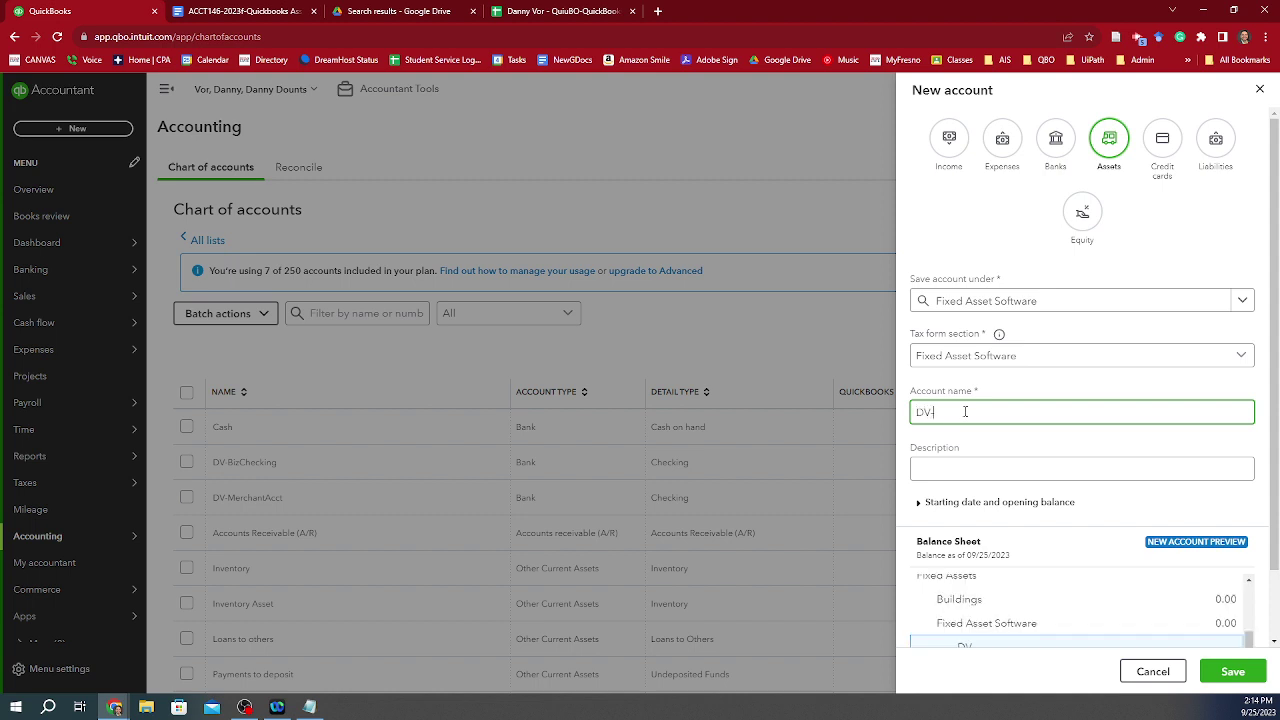
pyautogui.write('-POS System')
pyautogui.scroll(-1, 963, 412)
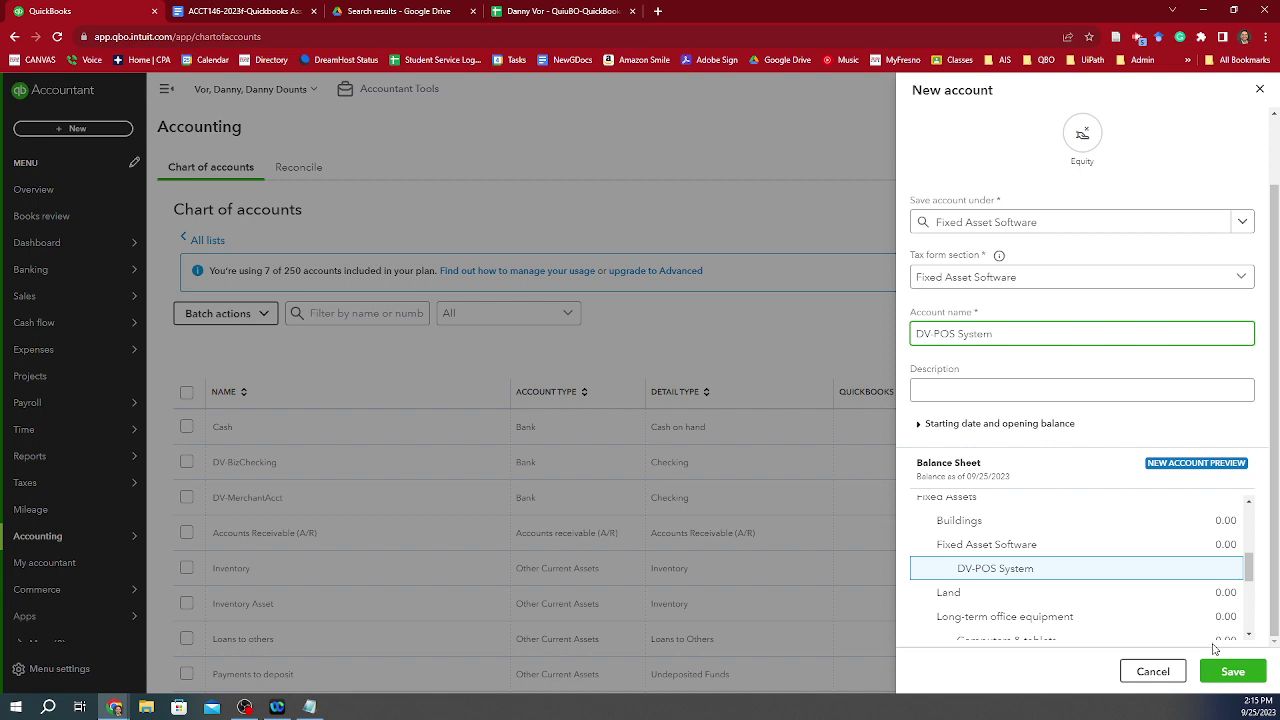
pyautogui.click(1214, 673)
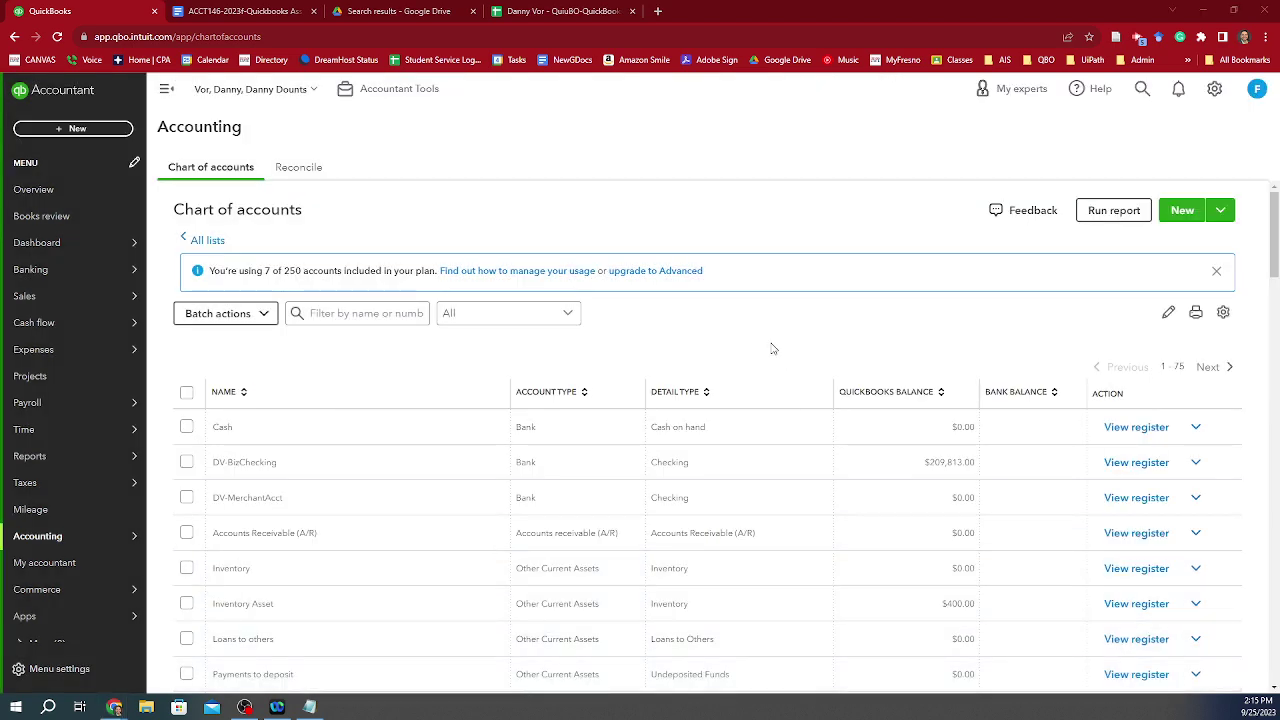
# After checking the notes, draft asset account 'POS Original Cost' under DV-POS System with opening balance fields shown.
pyautogui.hotkey('alt', 'Tab')
pyautogui.moveTo(288, 280); pyautogui.dragTo(733, 311)
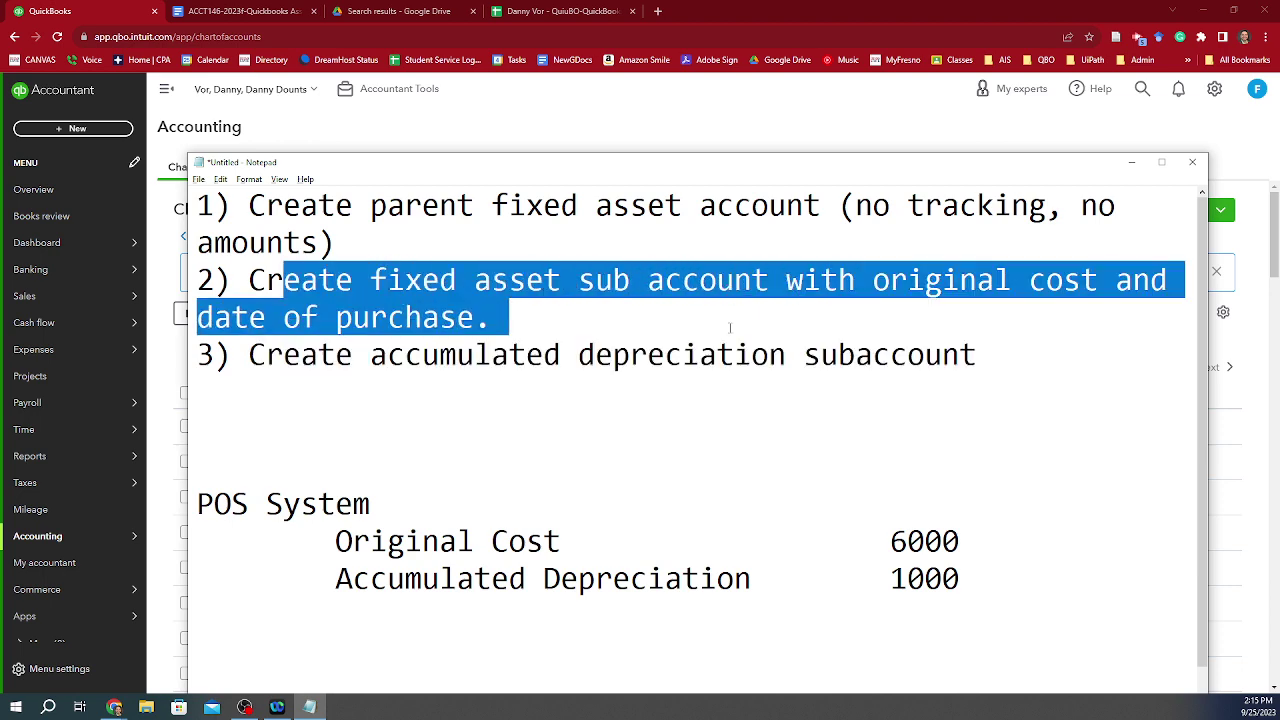
pyautogui.hotkey('alt', 'Tab')
pyautogui.click(1185, 213)
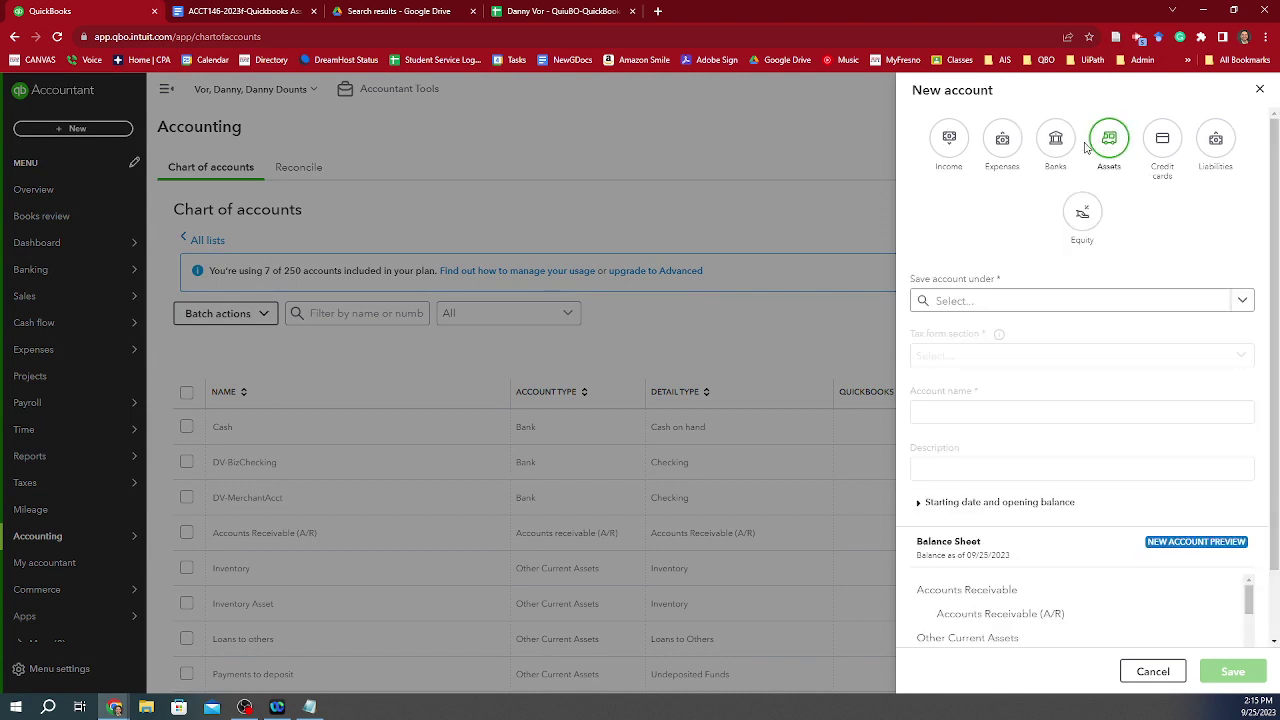
pyautogui.click(1057, 302)
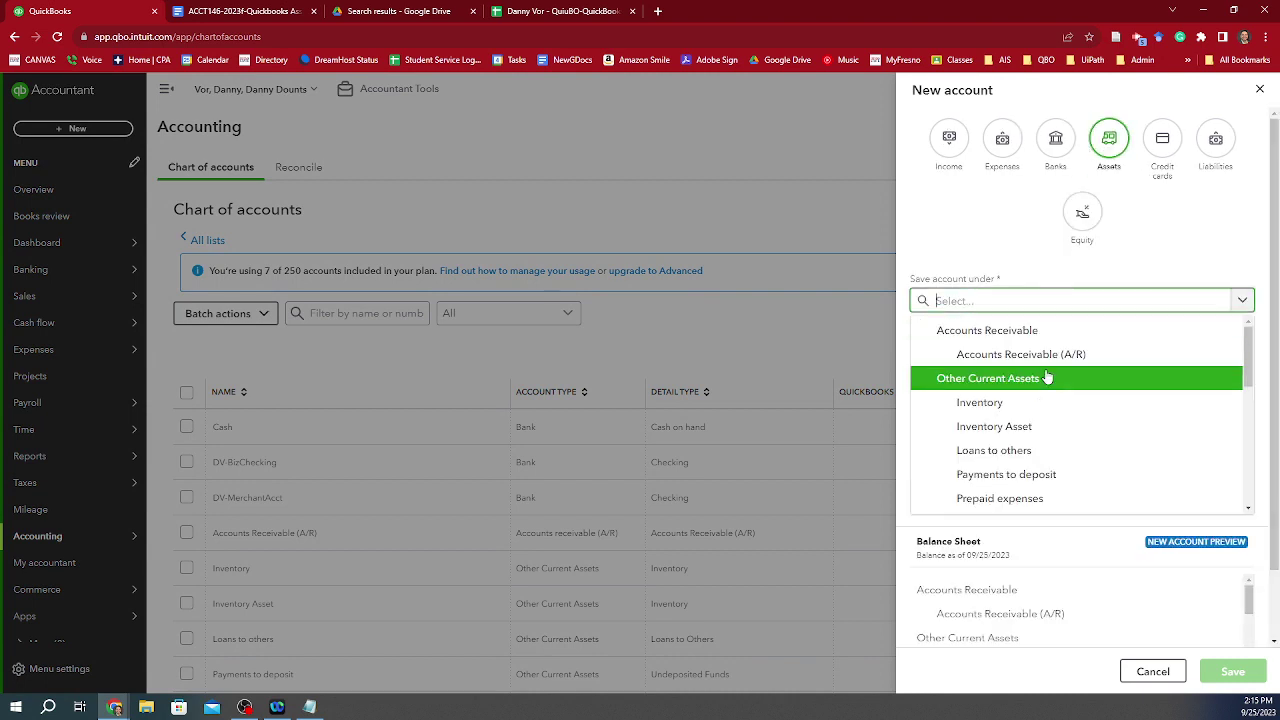
pyautogui.scroll(-4, 1043, 371)
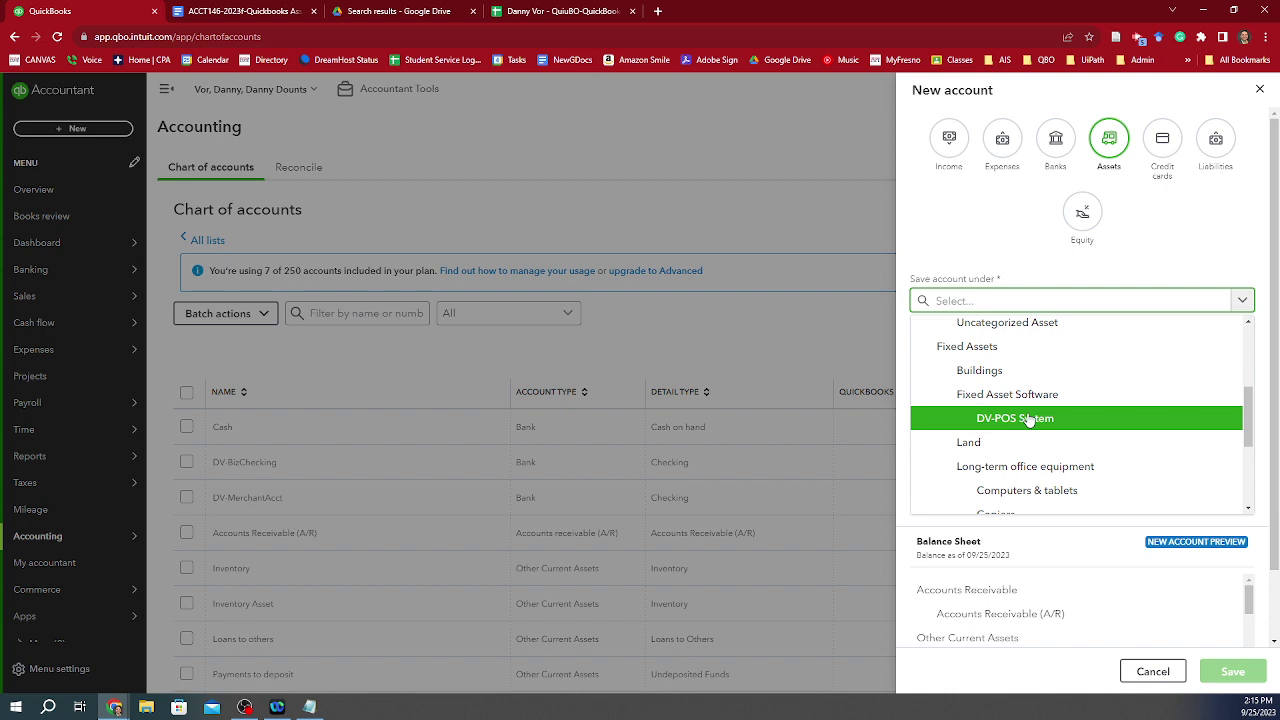
pyautogui.click(1028, 418)
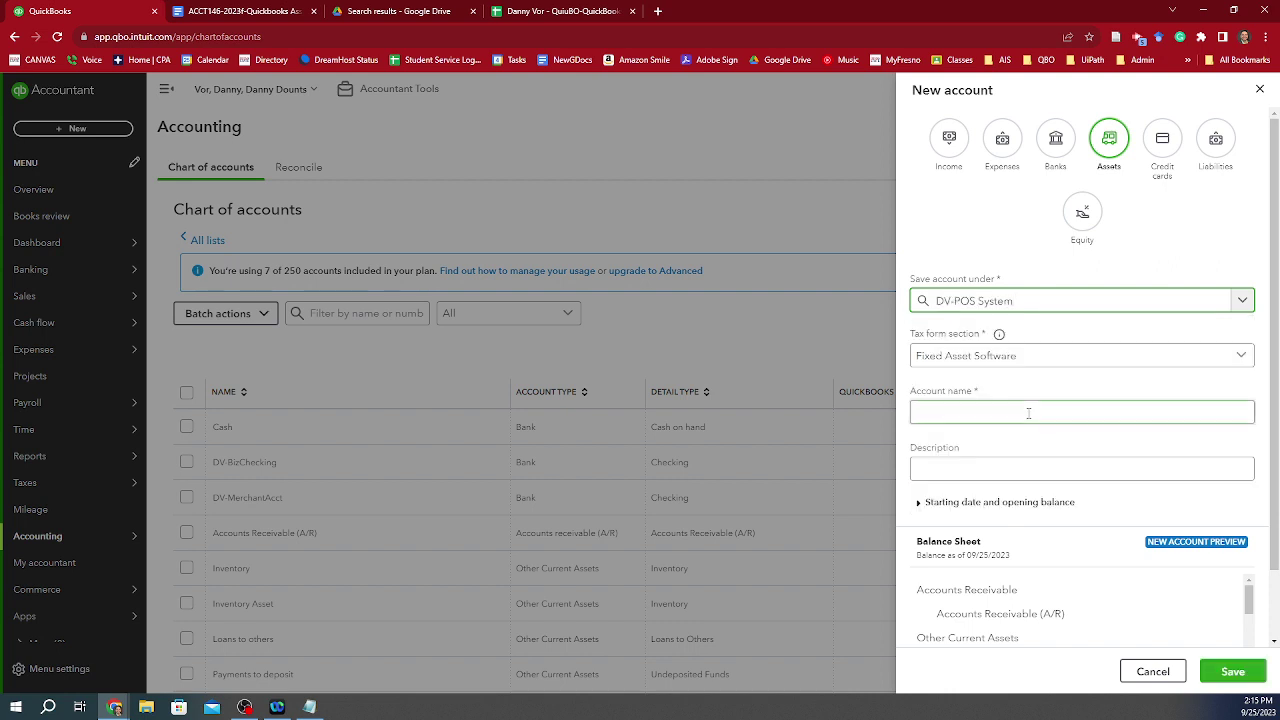
pyautogui.click(1028, 412)
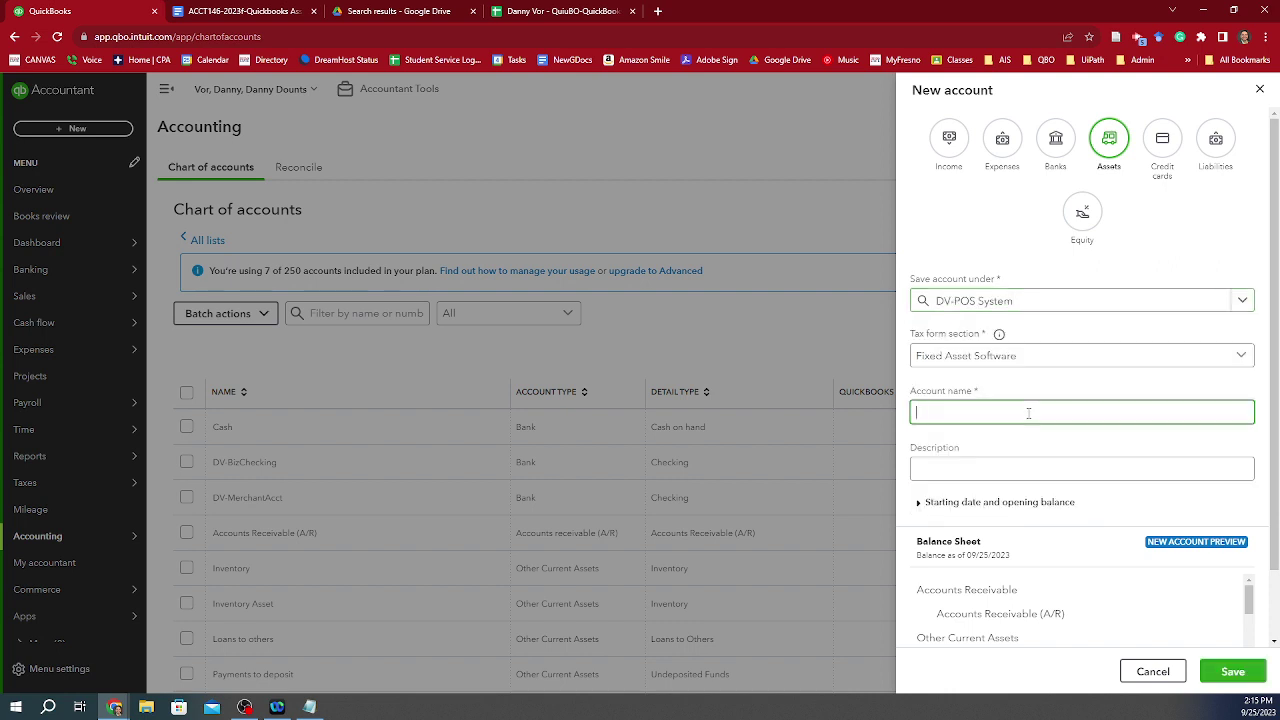
pyautogui.write('P')
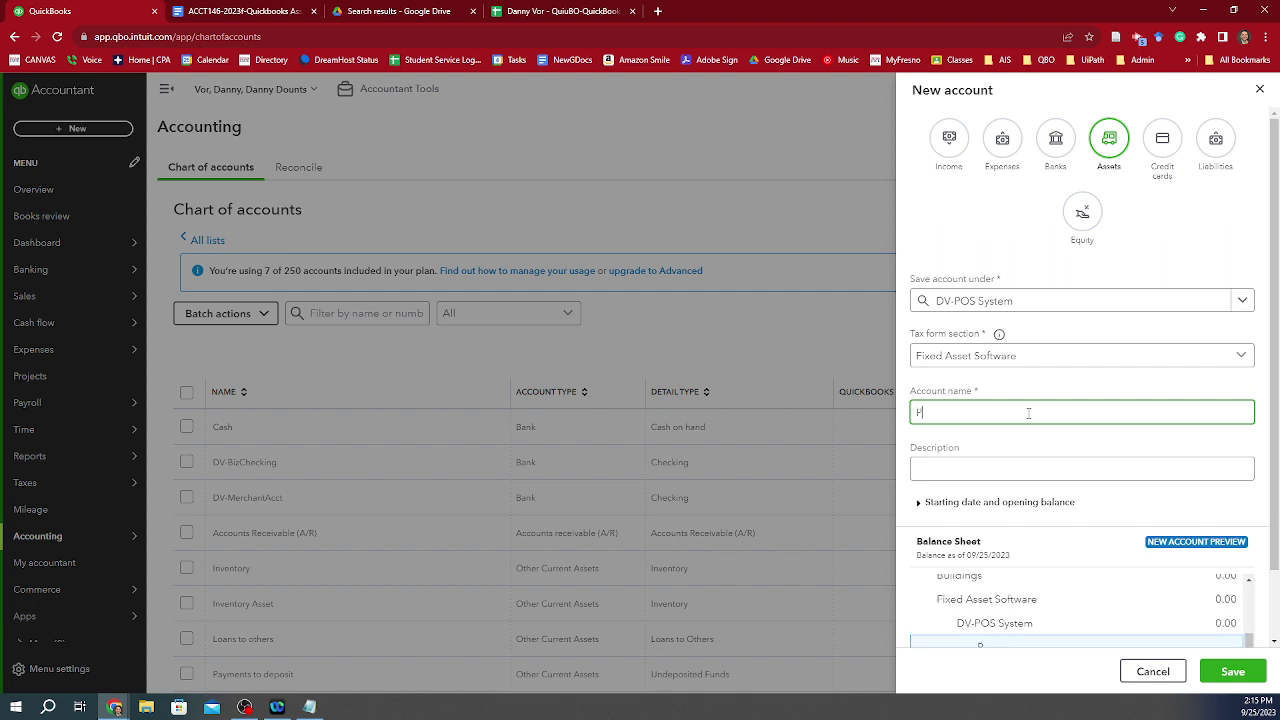
pyautogui.write('OS Original Cost')
pyautogui.click(980, 502)
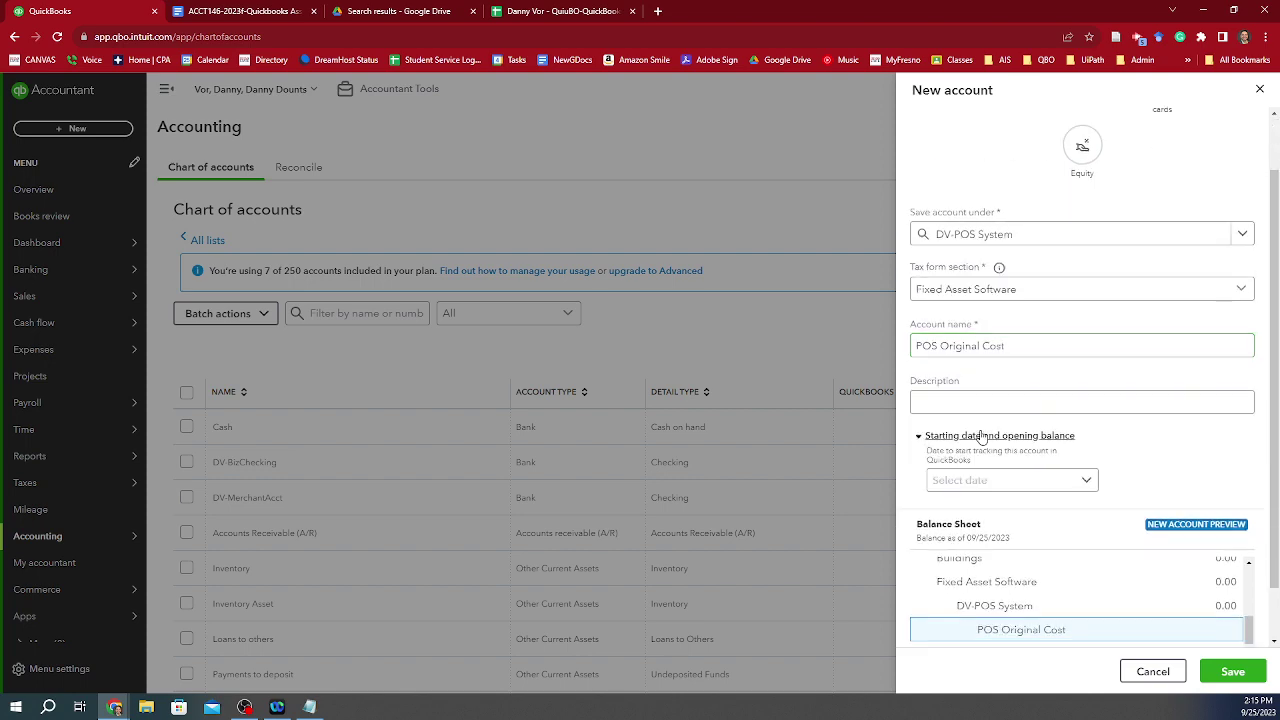
pyautogui.click(1000, 480)
pyautogui.hotkey('alt', 'Tab')
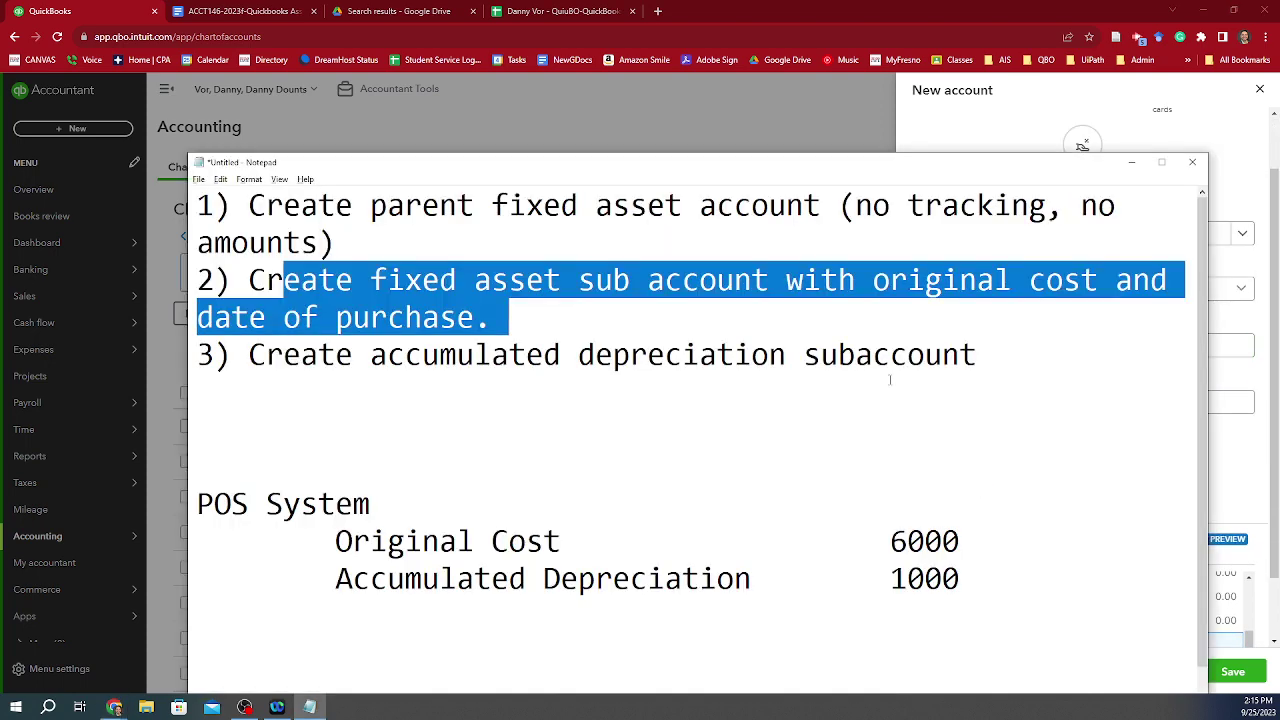
pyautogui.click(580, 14)
pyautogui.click(562, 406)
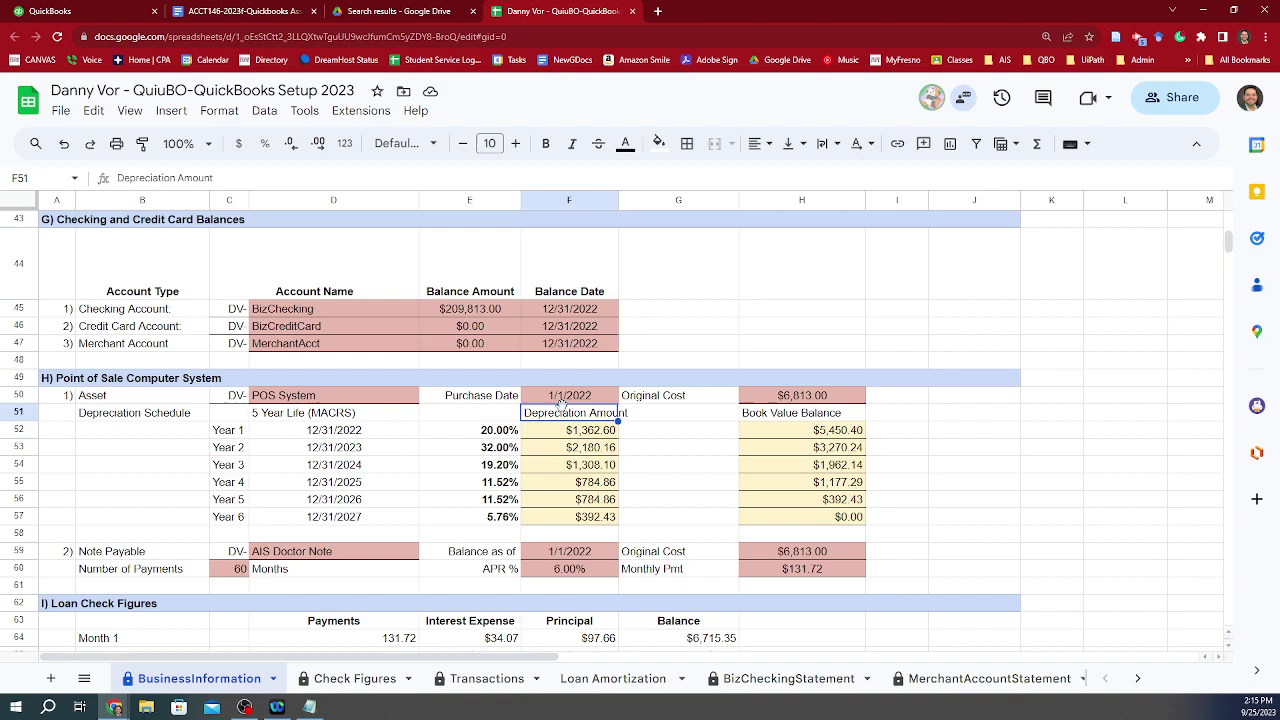
pyautogui.click(562, 400)
pyautogui.hotkey('alt', 'Tab')
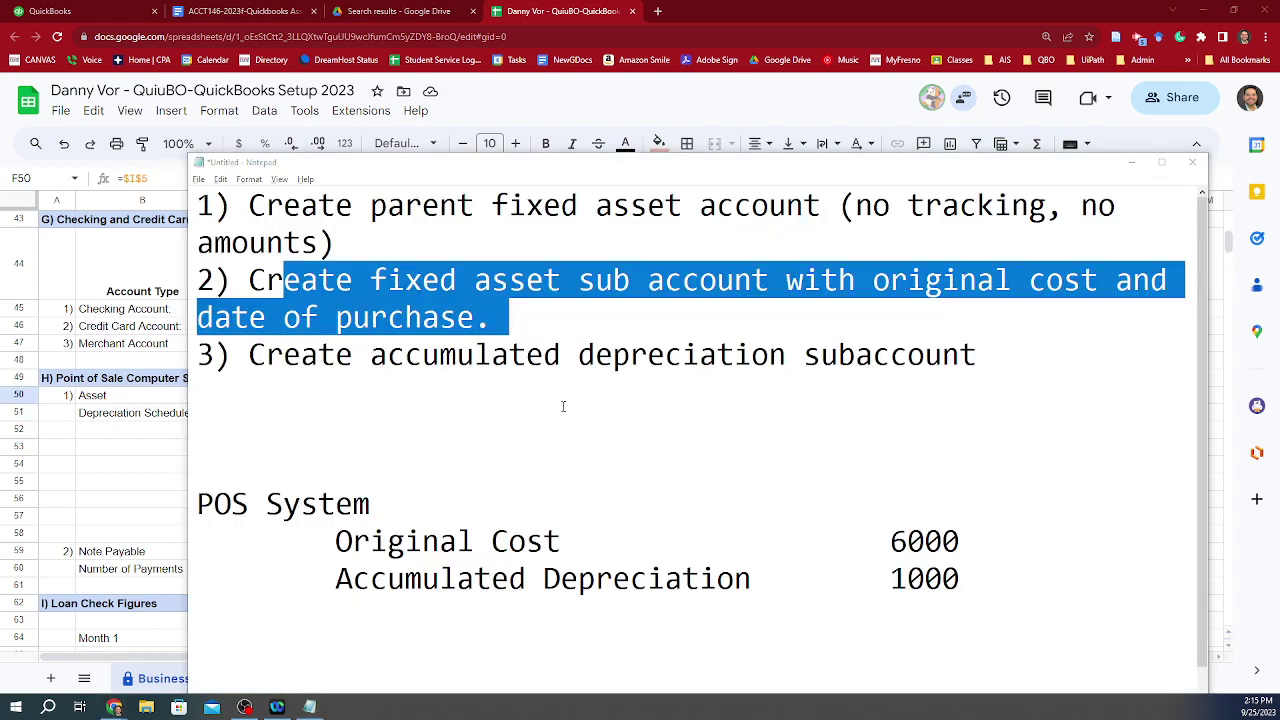
pyautogui.hotkey('alt', 'Tab')
pyautogui.hotkey('alt', 'Tab')
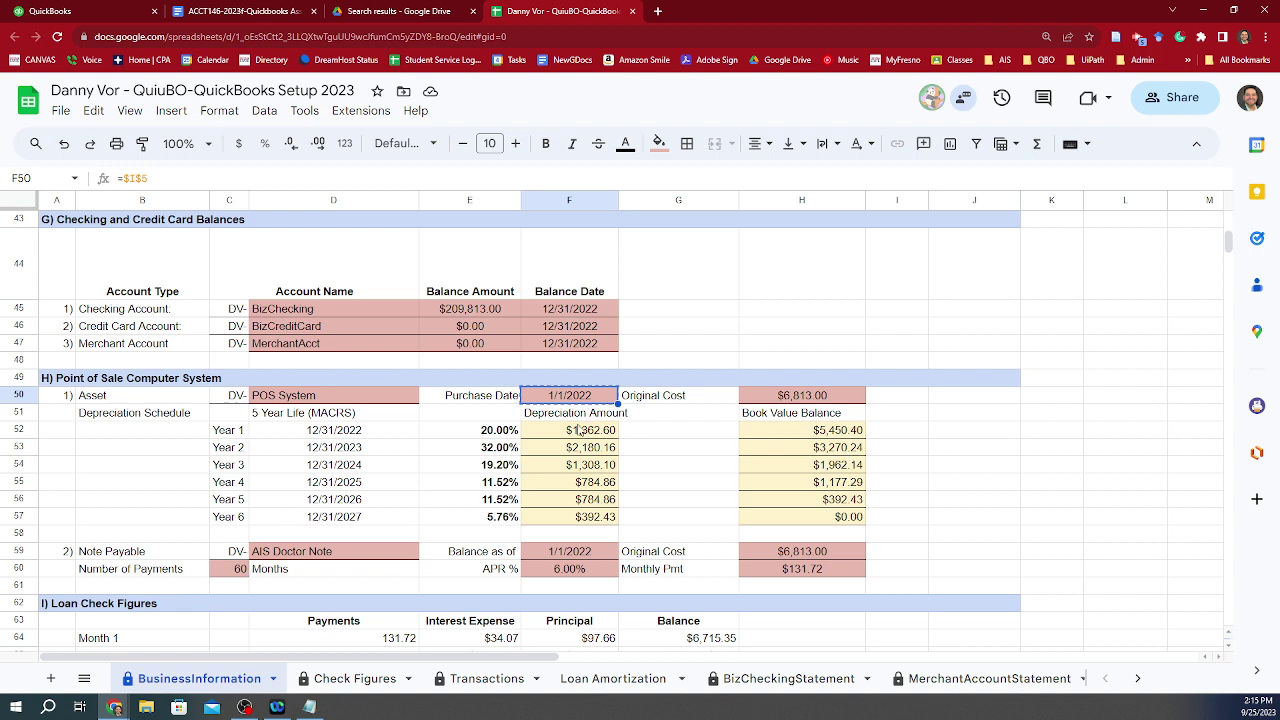
pyautogui.click(815, 432)
pyautogui.press('Up')
pyautogui.press('Left')
pyautogui.press('Left')
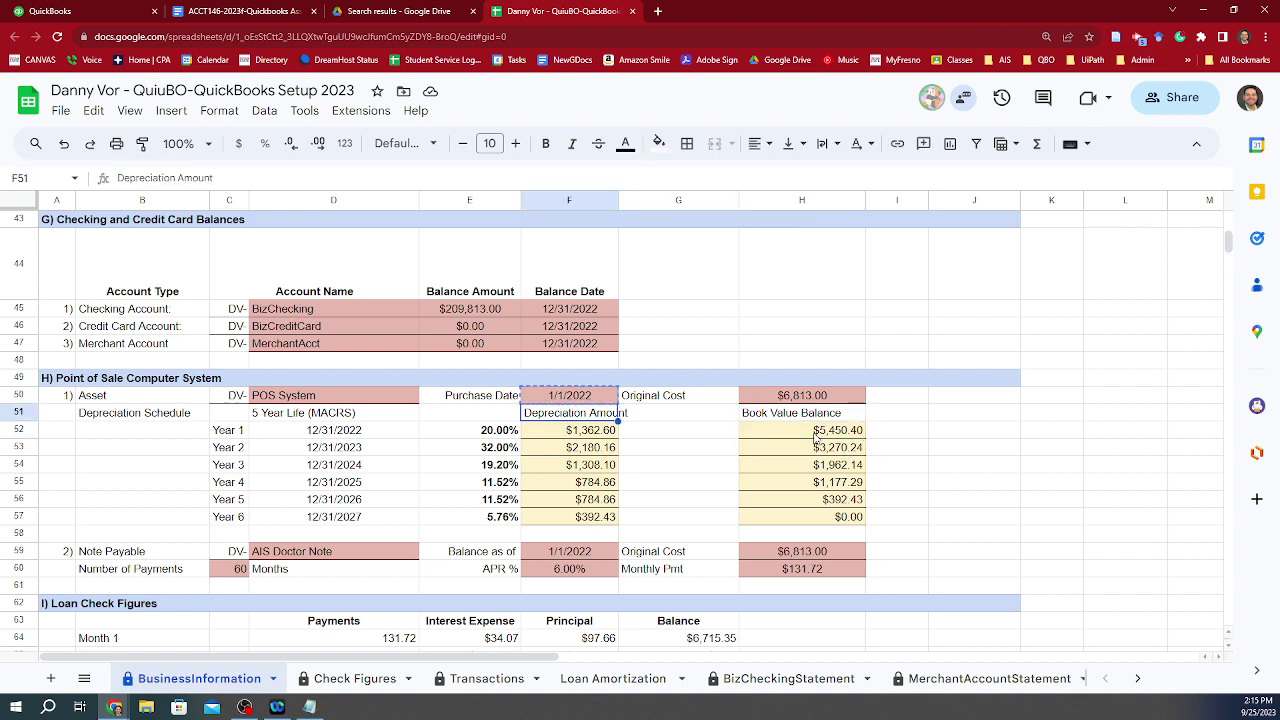
pyautogui.press('Up')
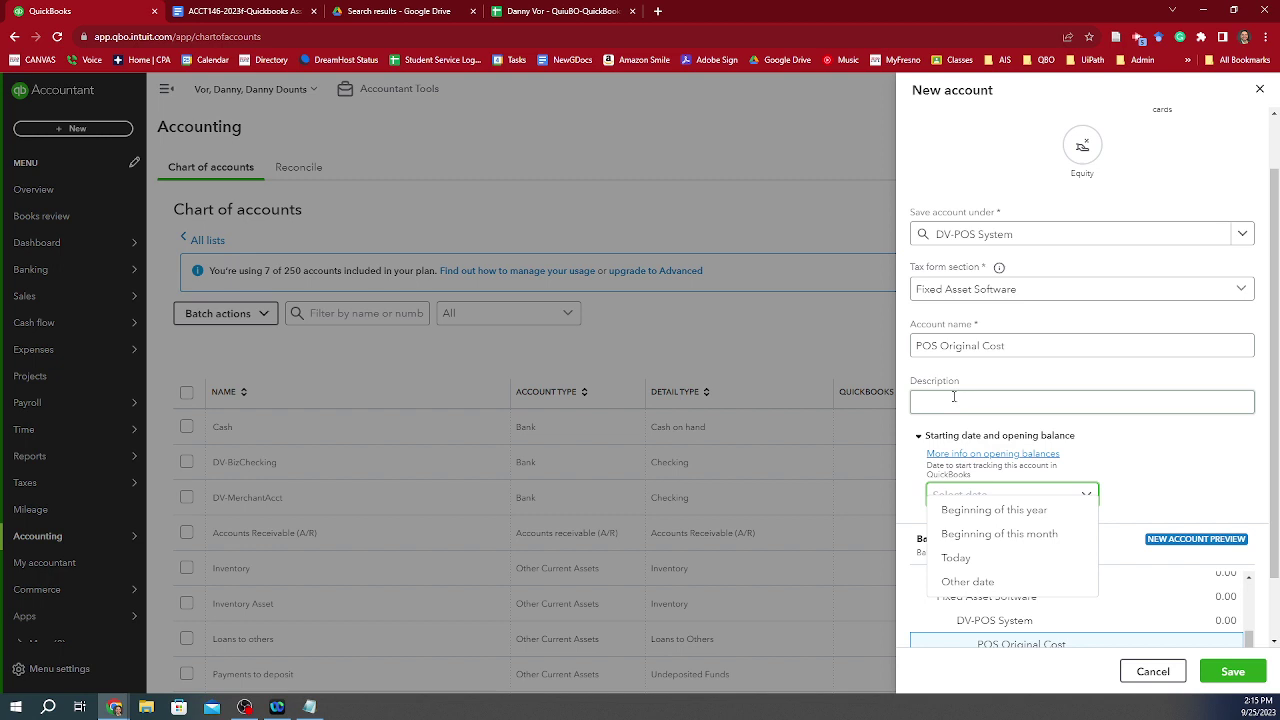
# Set the account's start date to 01/01/2022.
pyautogui.click(990, 581)
pyautogui.click(988, 533)
pyautogui.write('1/1/2022')
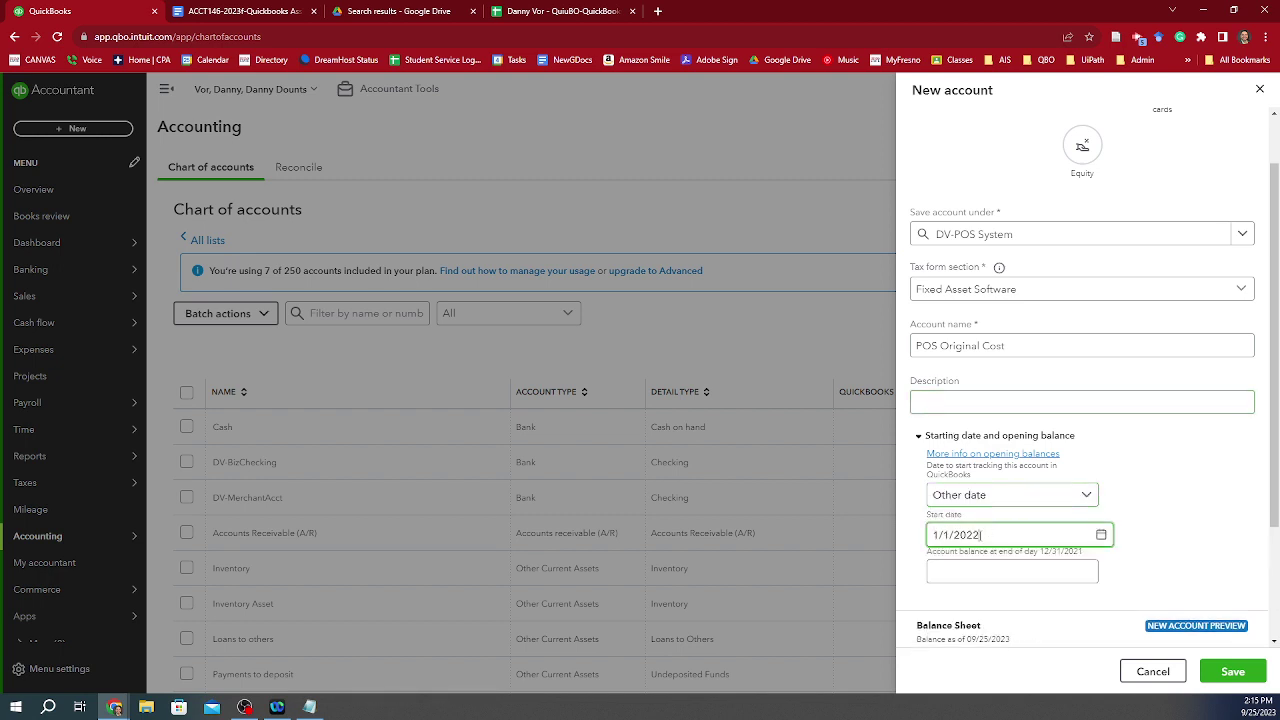
pyautogui.press('Home')
pyautogui.write('01/0')
pyautogui.press('Tab')
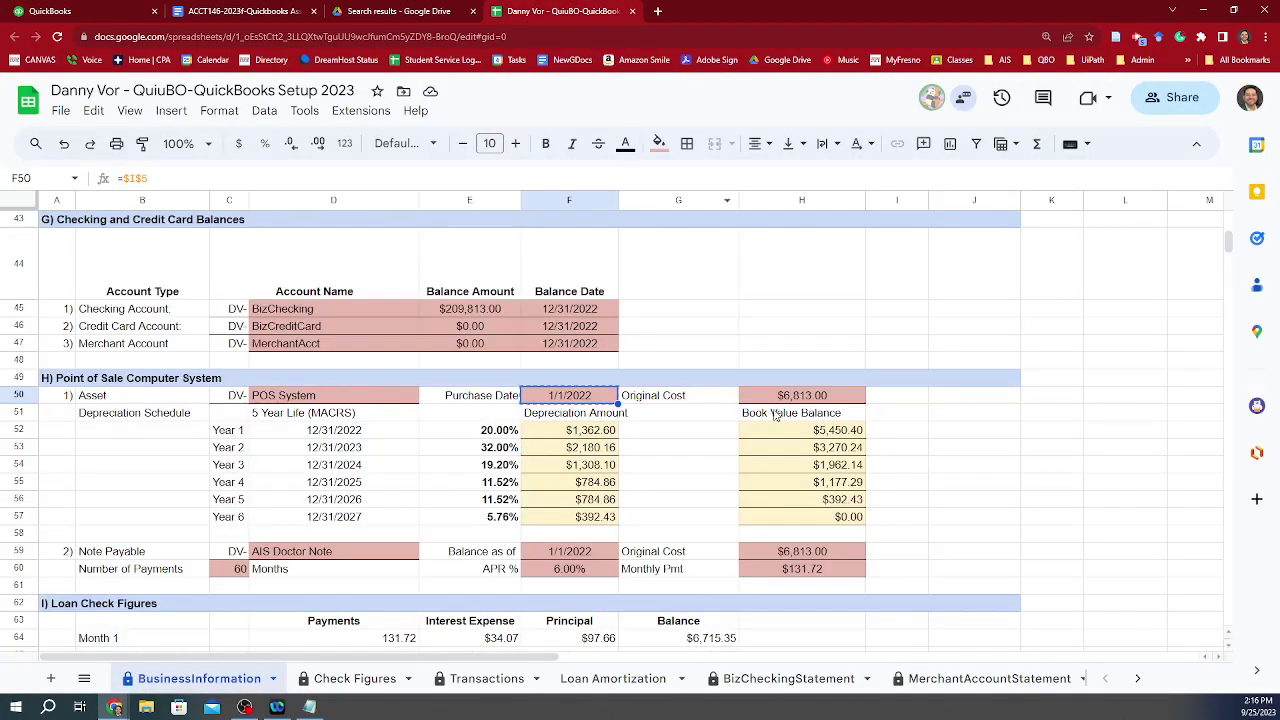
# Copy the $6,813.00 original cost from cell H50 in the setup spreadsheet.
pyautogui.click(779, 384)
pyautogui.press('Down')
pyautogui.press('Down')
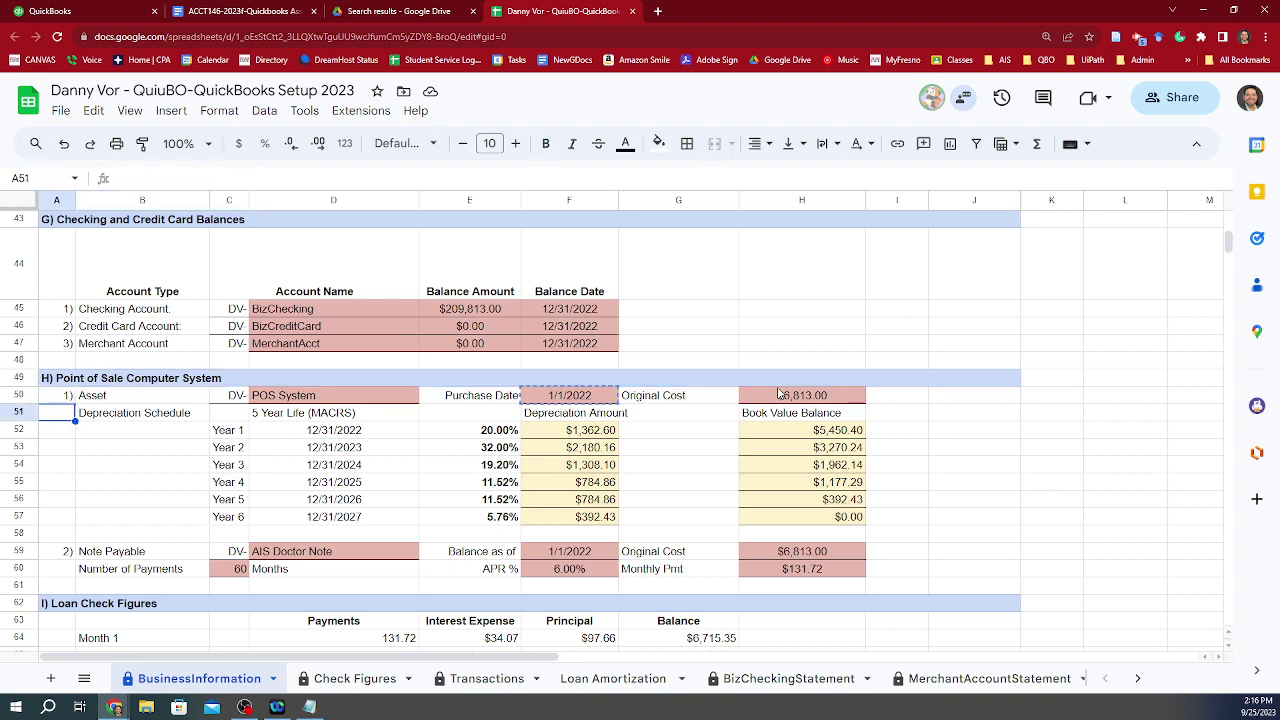
pyautogui.press('Right')
pyautogui.press('Right')
pyautogui.press('Right')
pyautogui.press('Right')
pyautogui.press('Up')
pyautogui.press('Right')
pyautogui.press('Right')
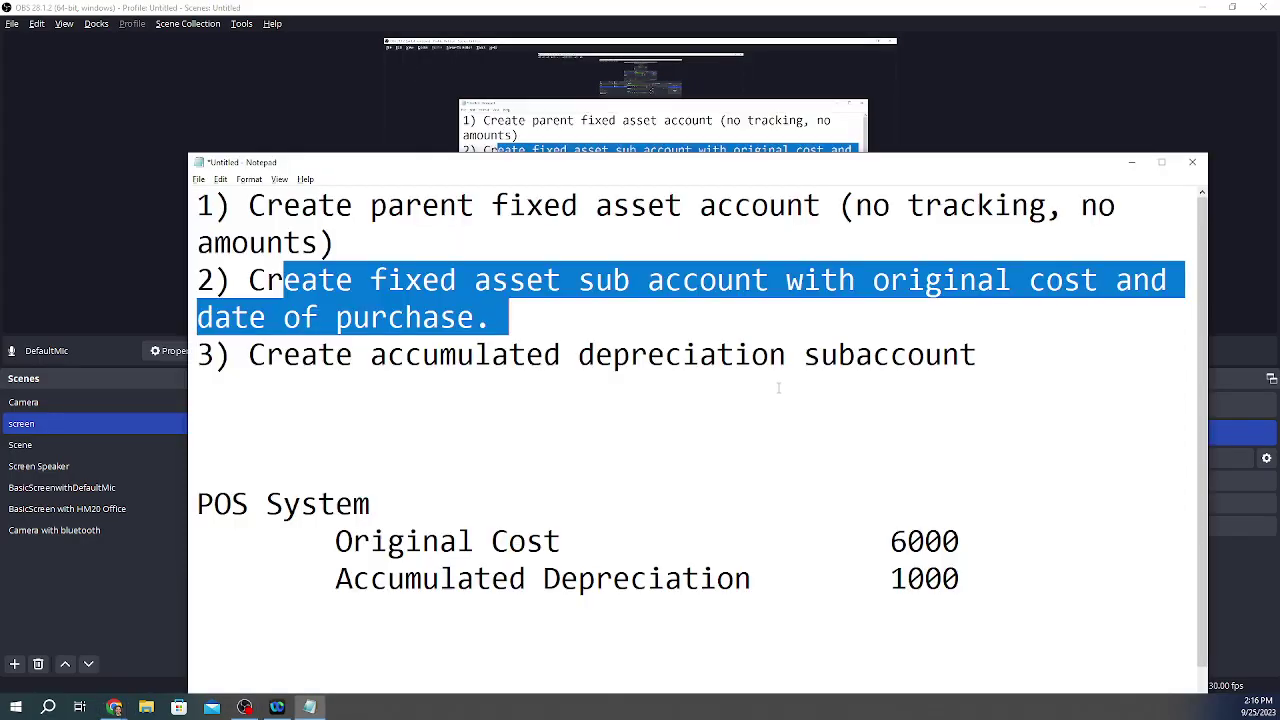
pyautogui.click(533, 44)
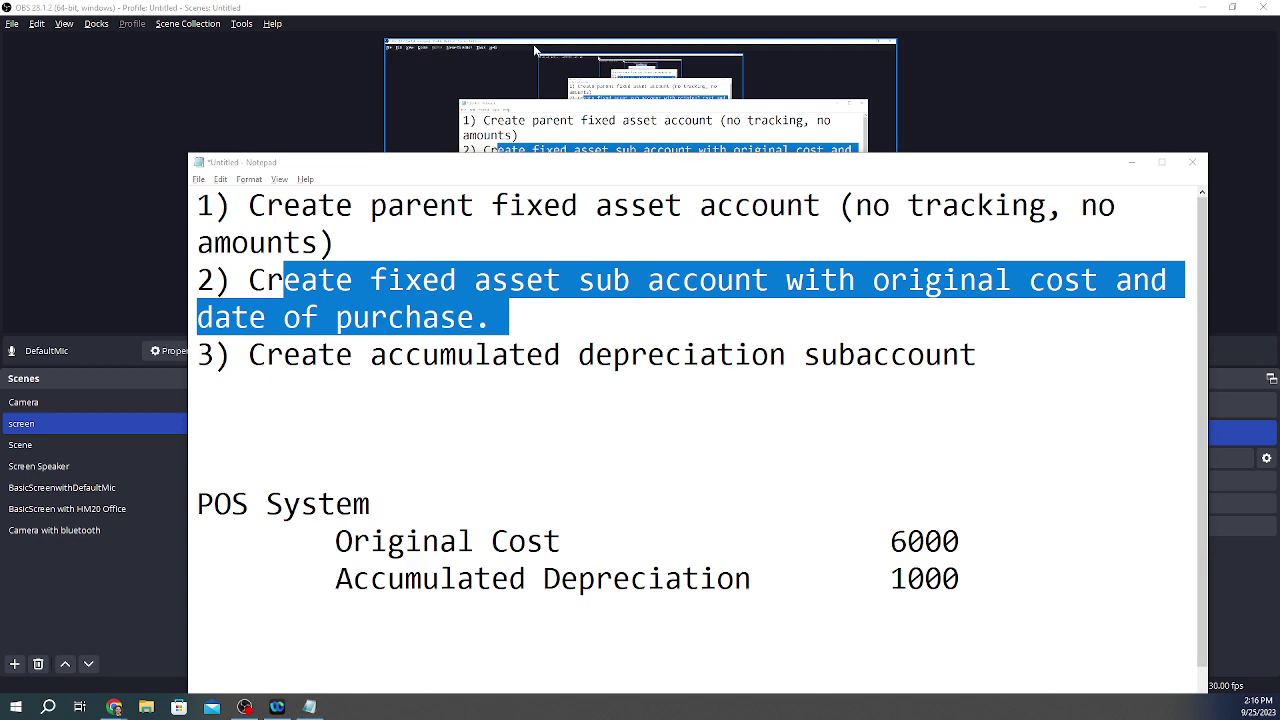
# Paste 6,813.00 as the opening balance and save POS Original Cost.
pyautogui.hotkey('alt', 'Tab')
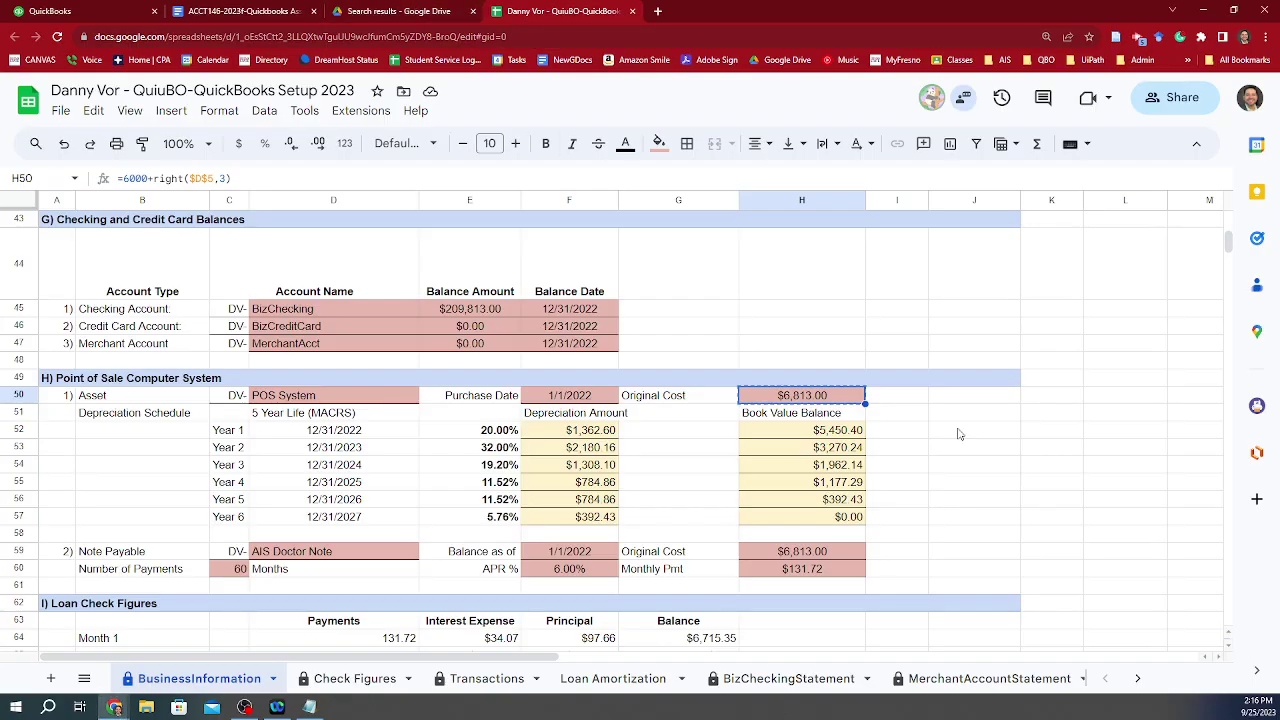
pyautogui.click(93, 8)
pyautogui.moveTo(93, 8); pyautogui.dragTo(111, 32)
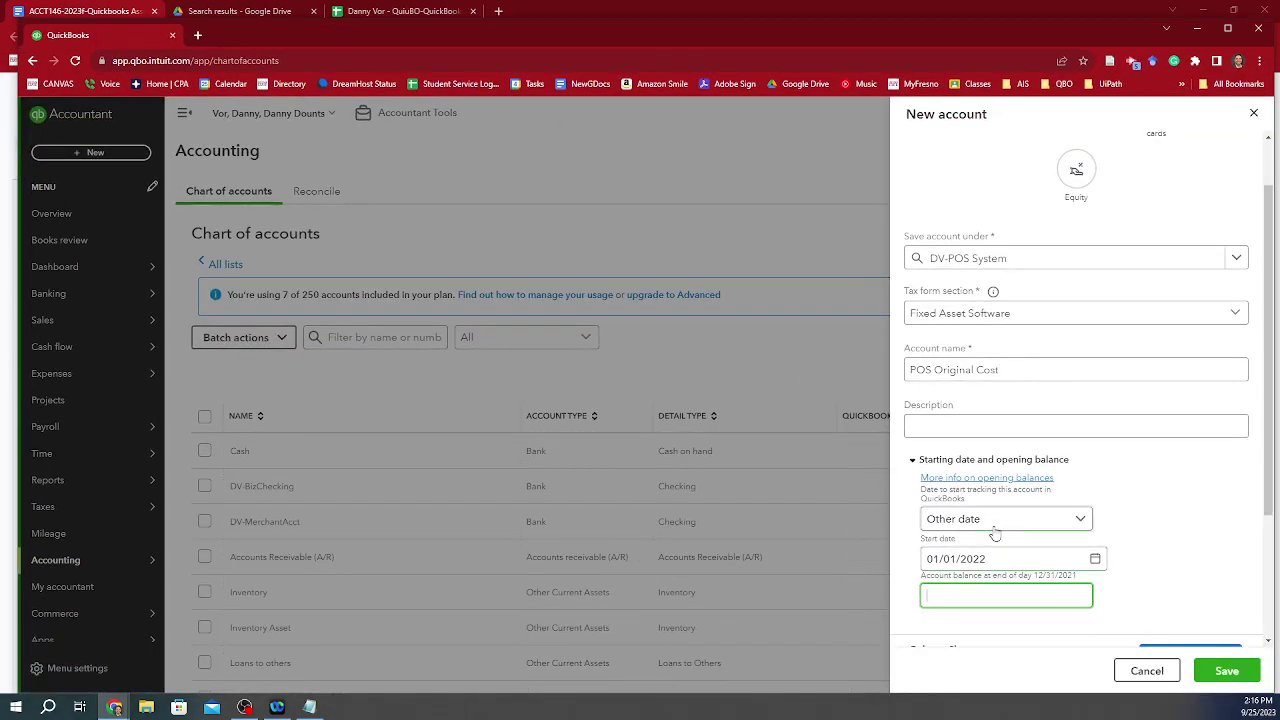
pyautogui.click(958, 590)
pyautogui.write('$6,813.00')
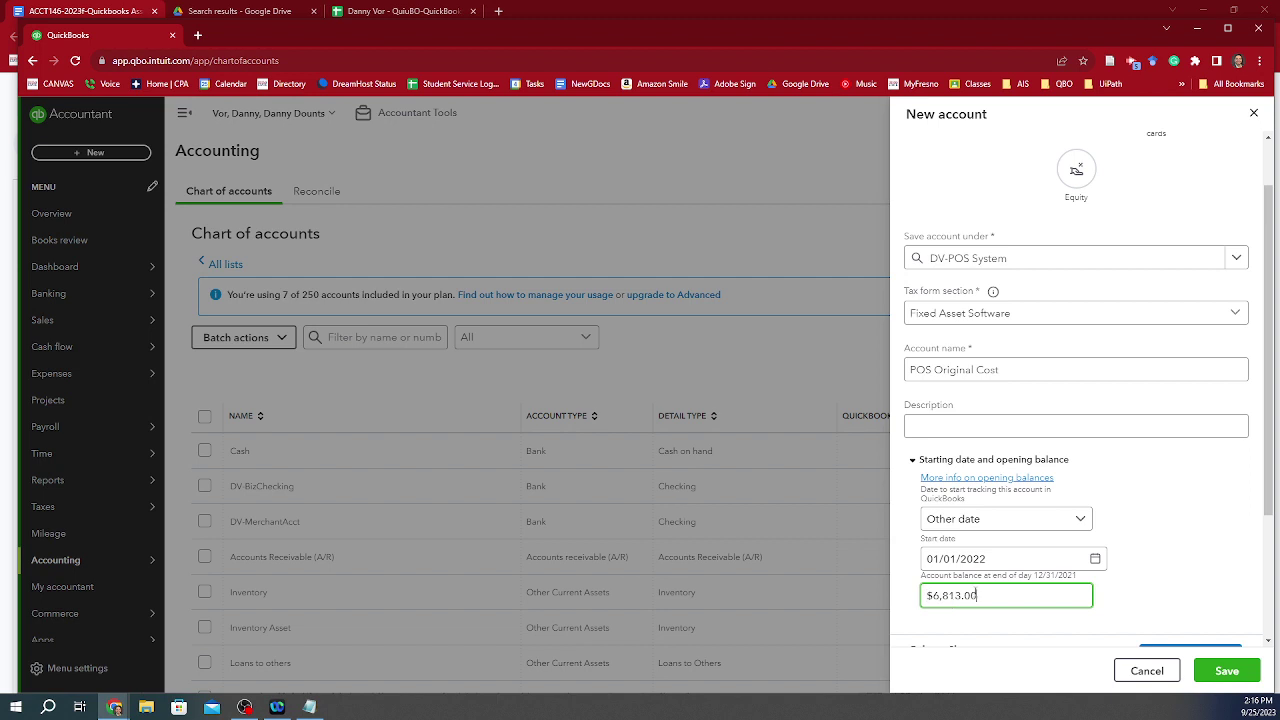
pyautogui.click(1229, 677)
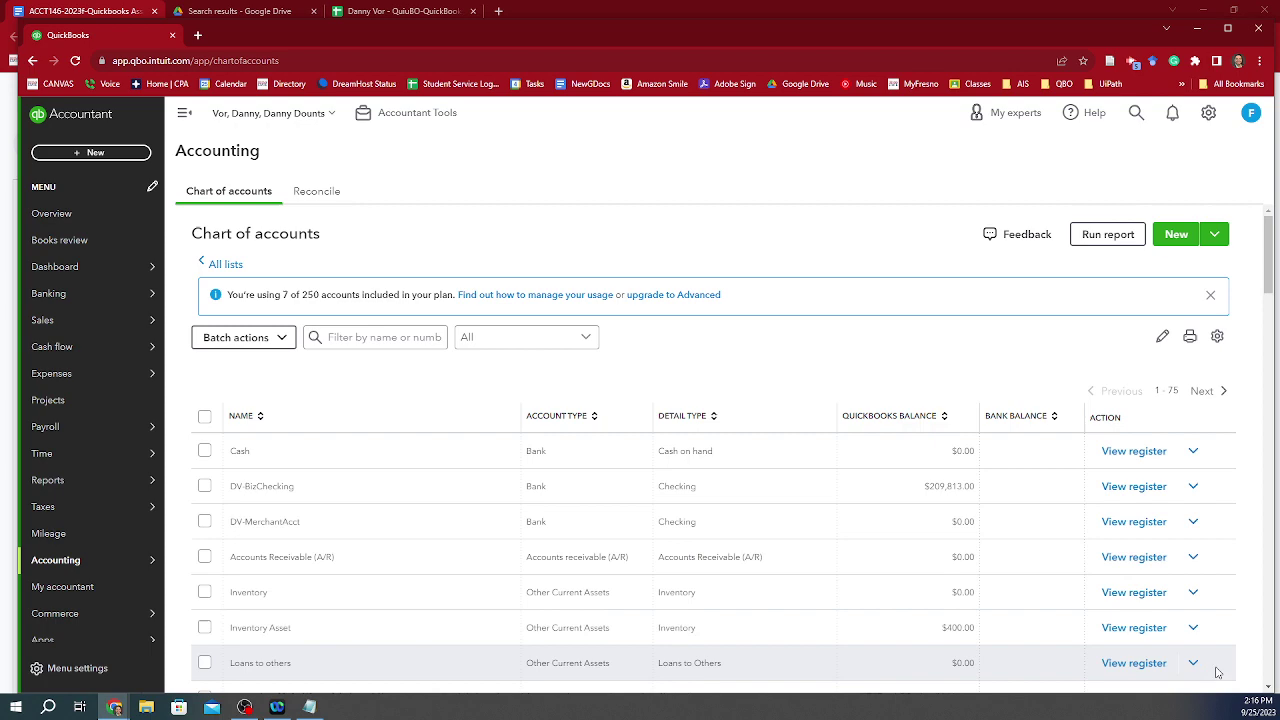
# Move DV-POS System directly under Fixed Assets with tax form section Fixed Asset Software, and save.
pyautogui.scroll(-2, 854, 574)
pyautogui.scroll(-3, 854, 574)
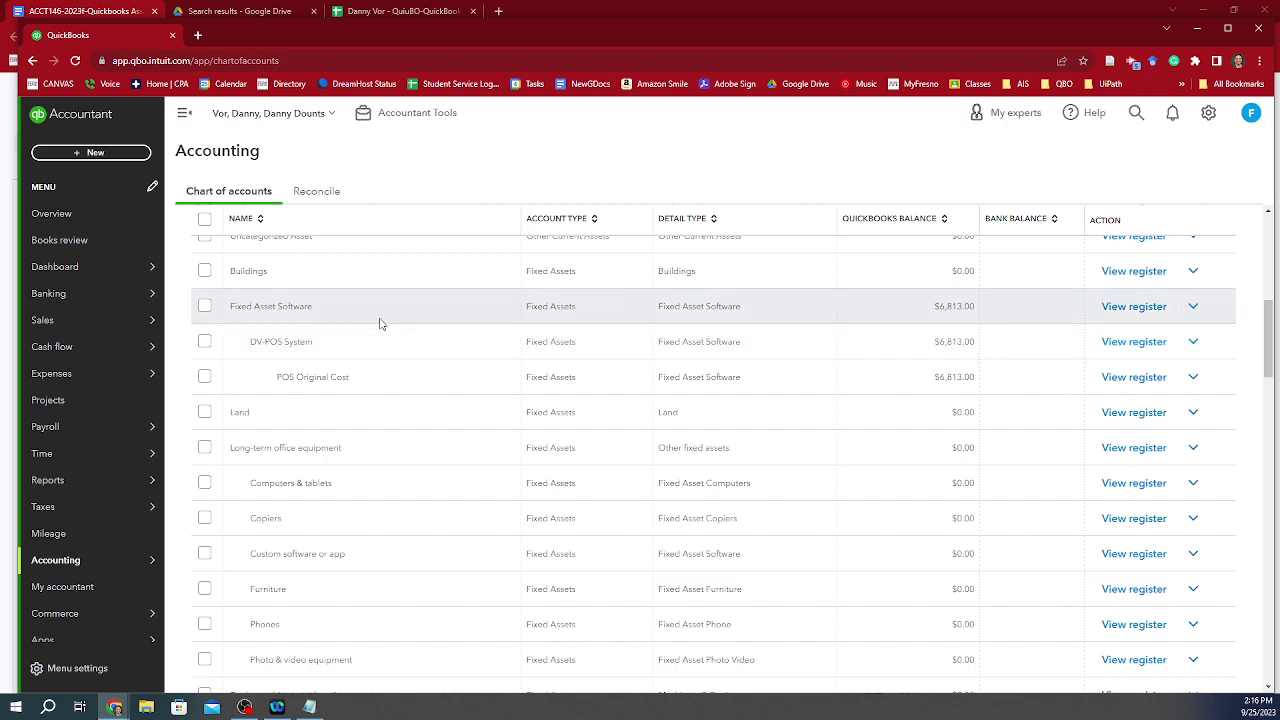
pyautogui.click(1196, 347)
pyautogui.click(1137, 368)
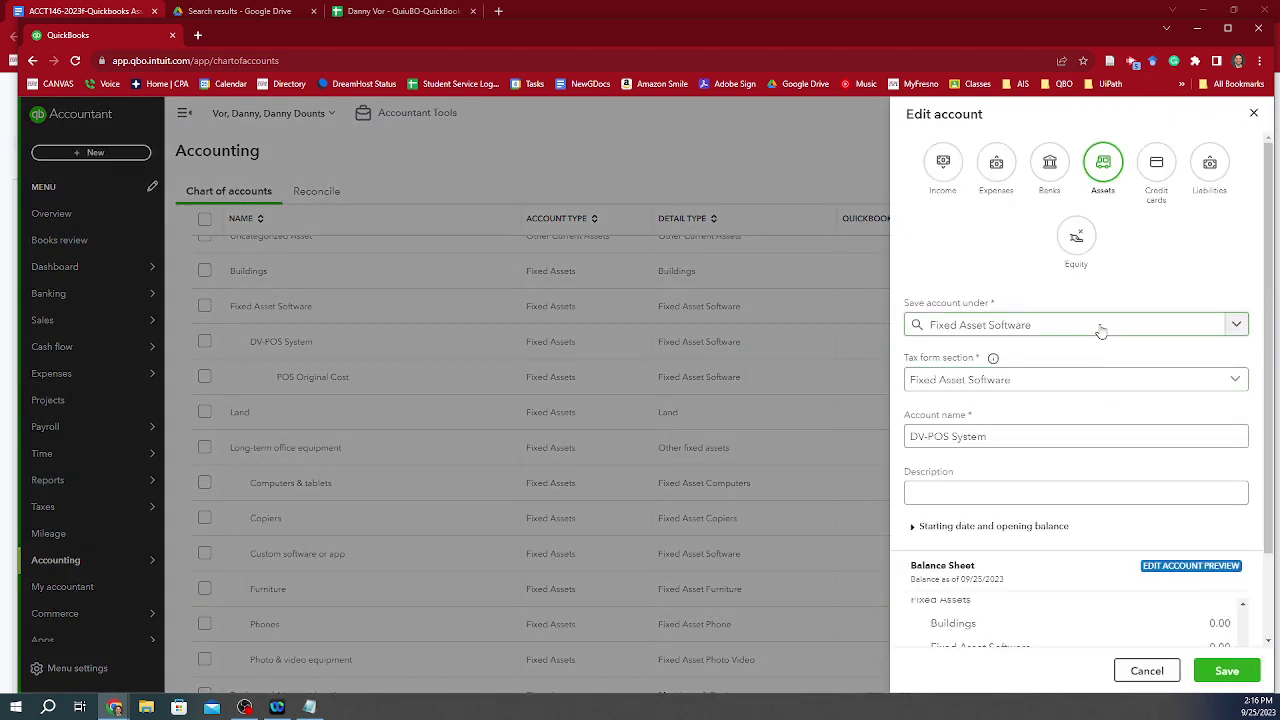
pyautogui.click(1100, 328)
pyautogui.click(1074, 391)
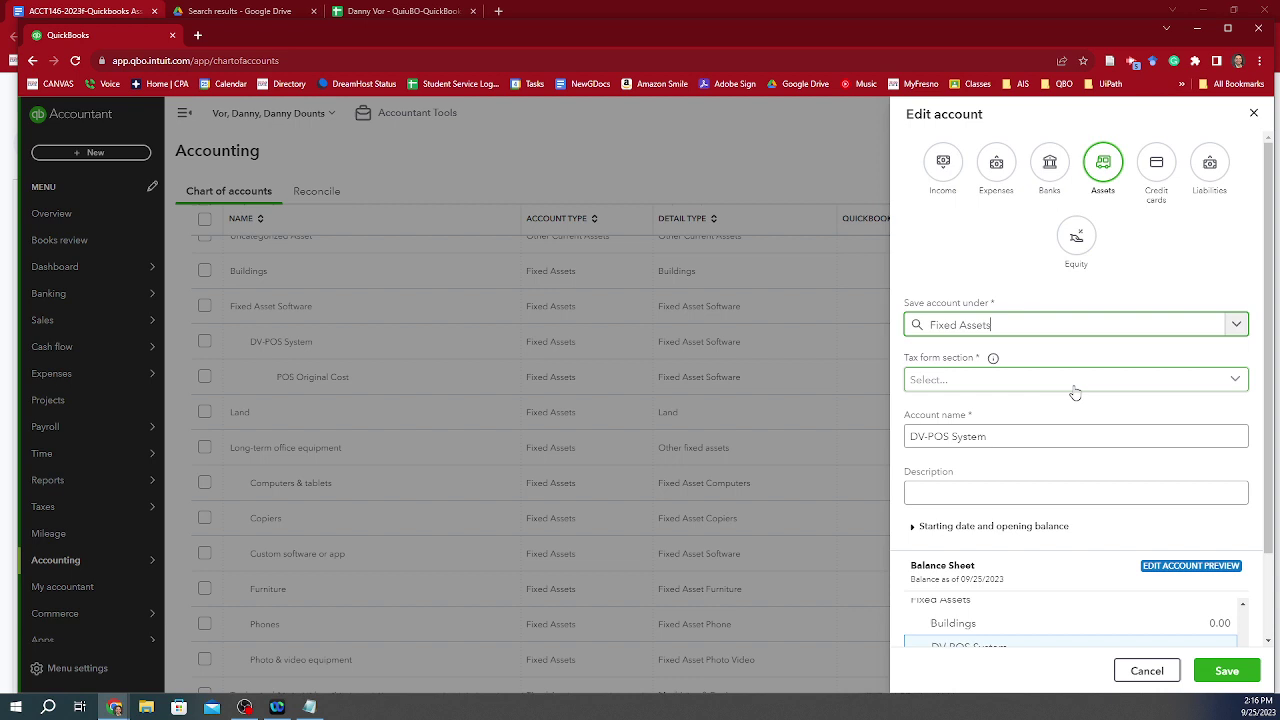
pyautogui.click(1042, 382)
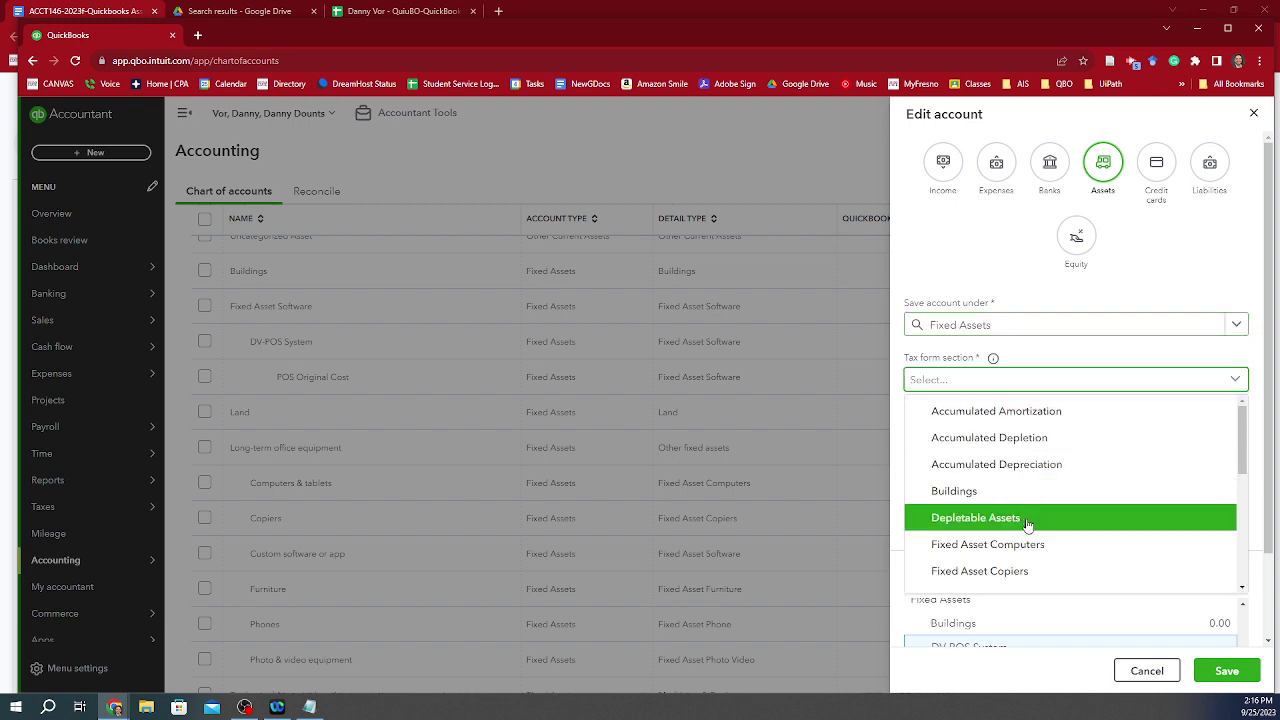
pyautogui.scroll(-1, 1027, 540)
pyautogui.scroll(-1, 1030, 550)
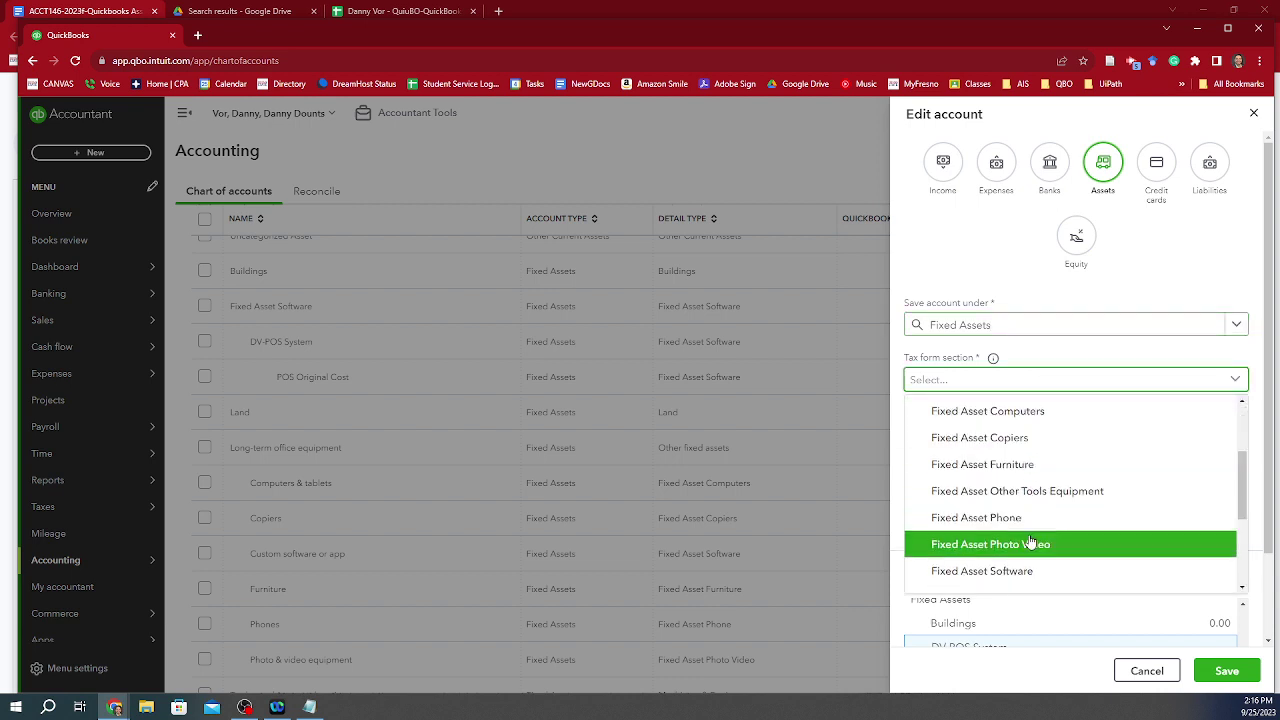
pyautogui.click(1031, 571)
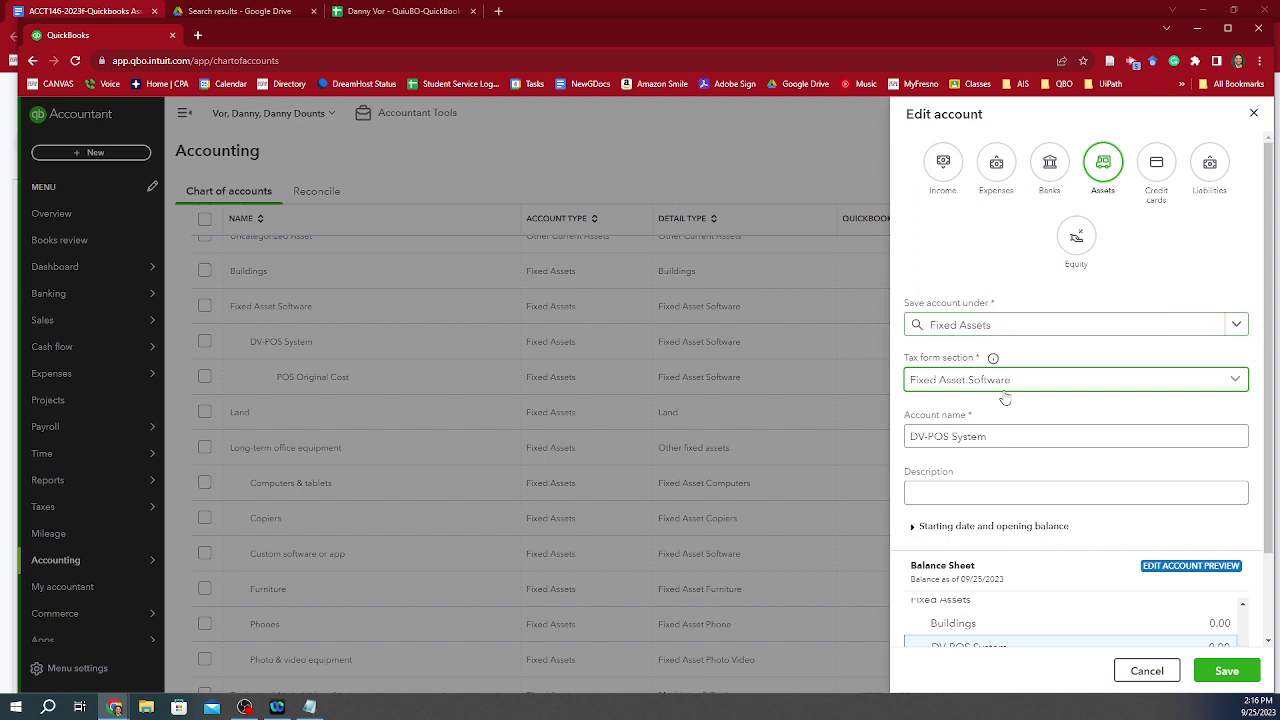
pyautogui.click(1227, 671)
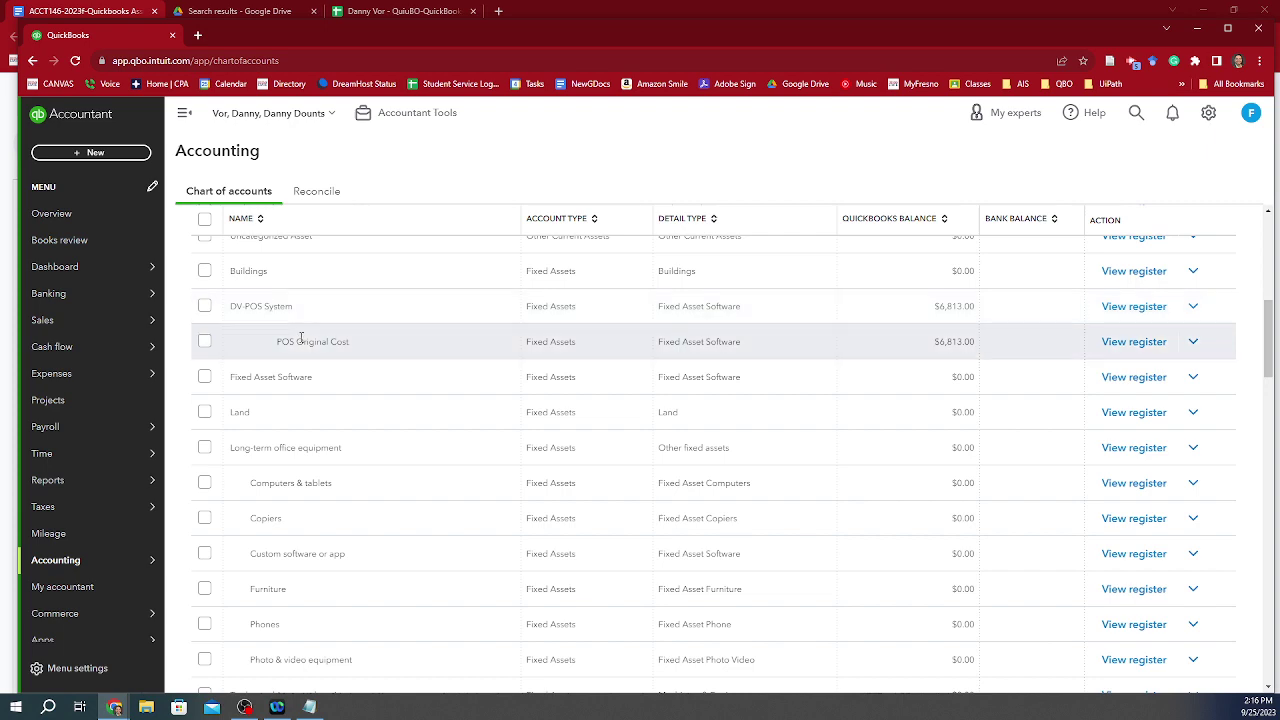
# Start a new asset account and check the accumulated depreciation step in the notes.
pyautogui.scroll(6, 406, 317)
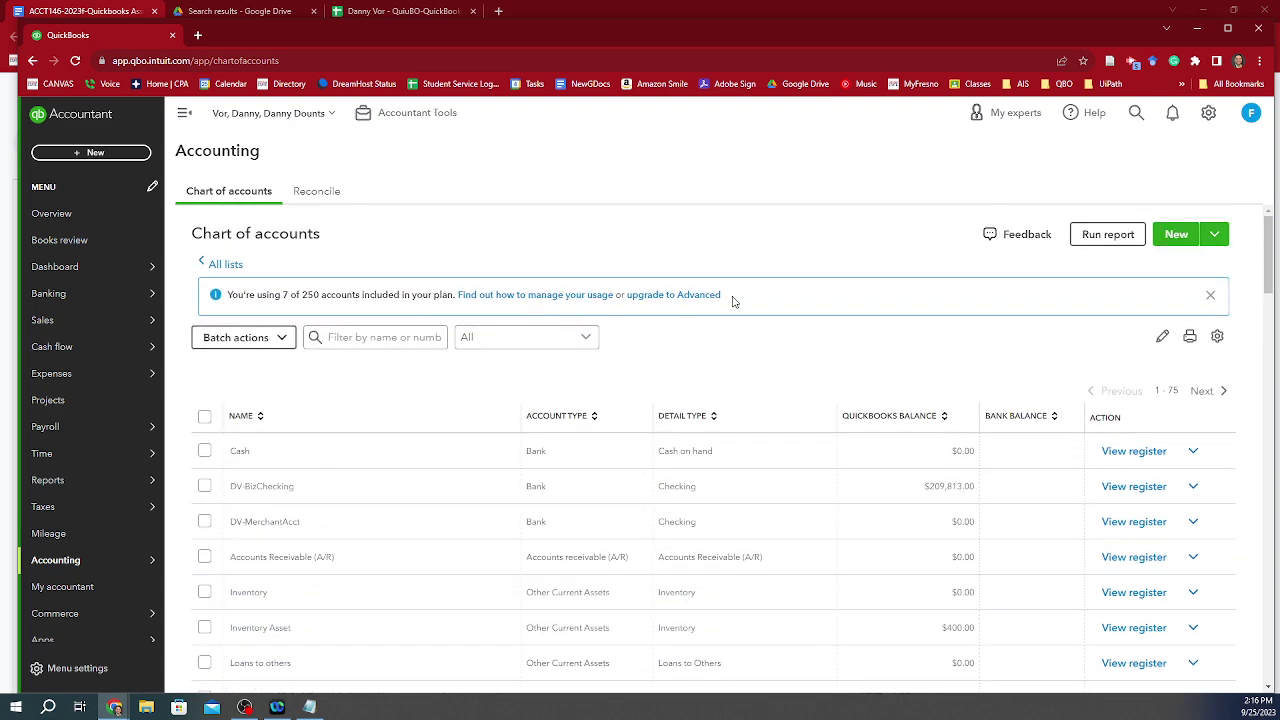
pyautogui.click(1172, 240)
pyautogui.click(1086, 184)
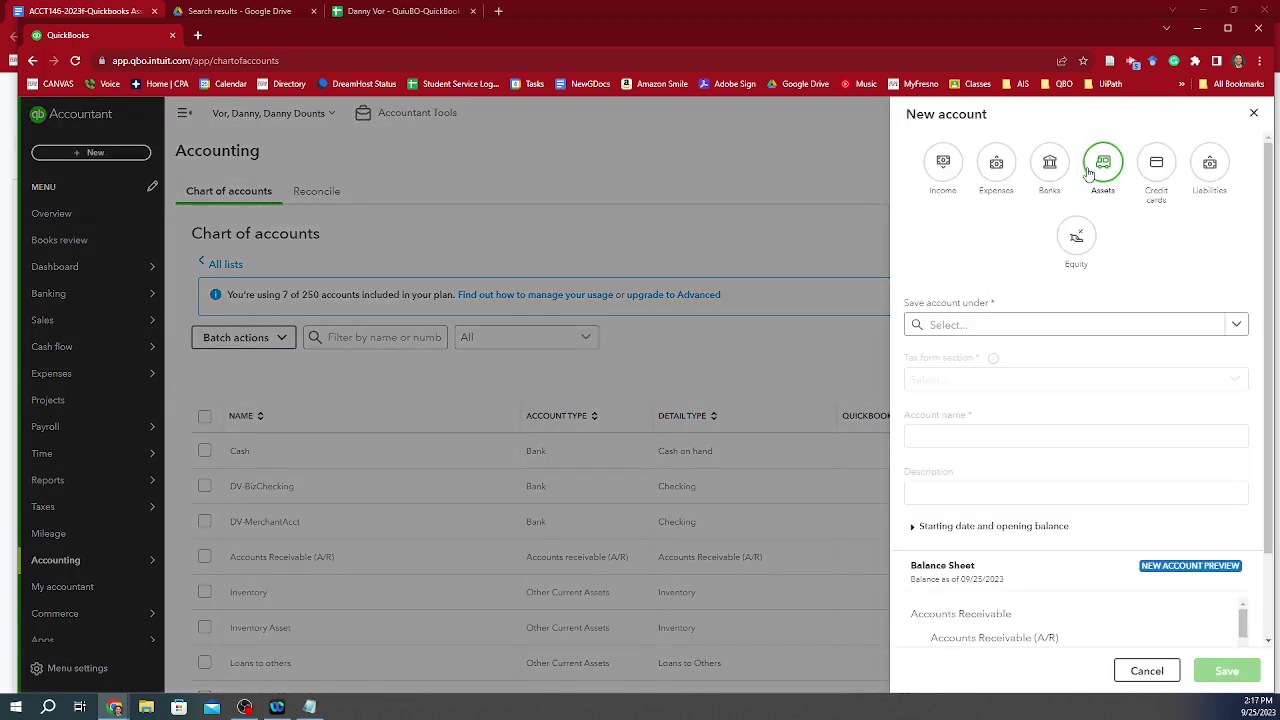
pyautogui.hotkey('alt', 'Tab')
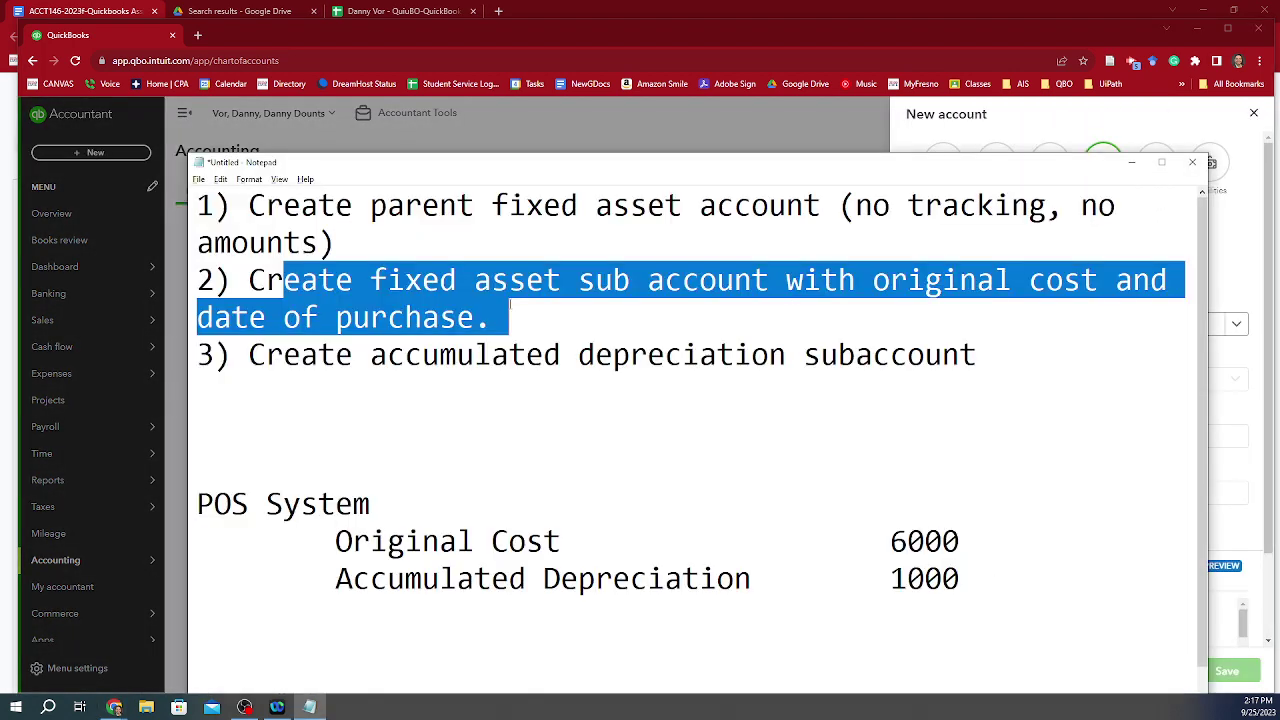
pyautogui.moveTo(373, 362); pyautogui.dragTo(986, 346)
pyautogui.hotkey('alt', 'Tab')
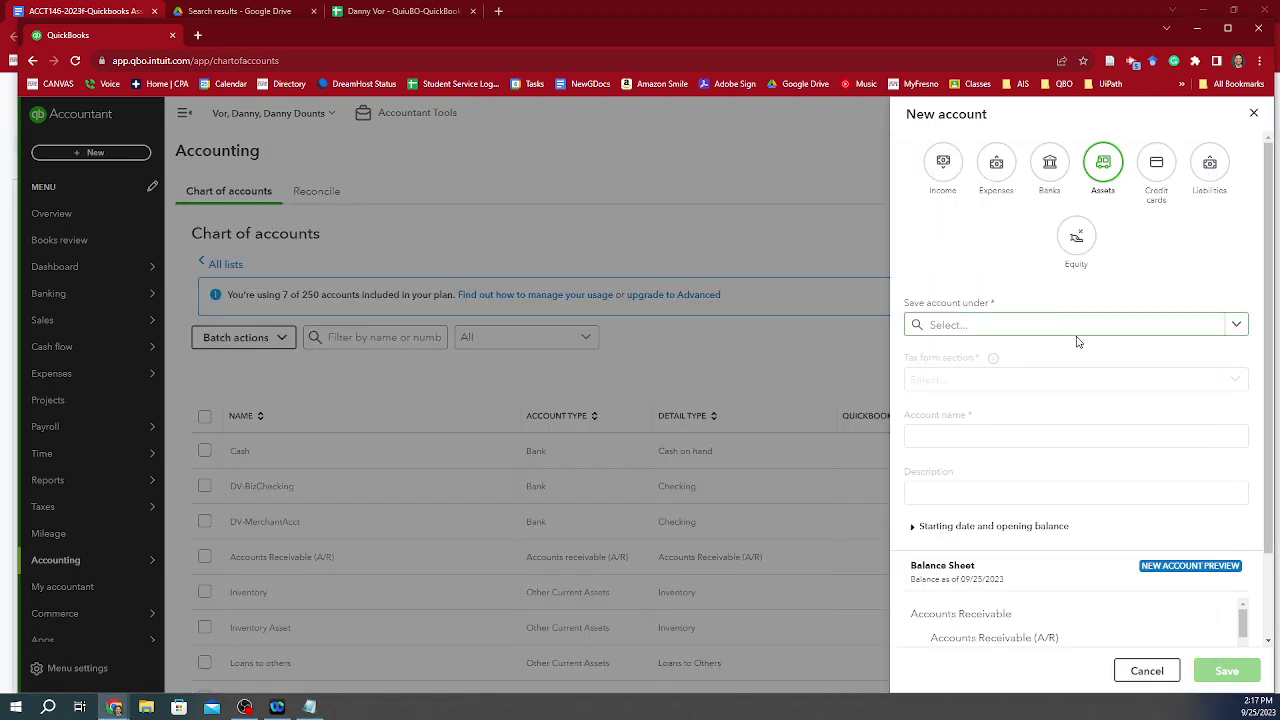
# Name it Accumulated Depreciation under DV-POS System, with tax form section Accumulated Depreciation.
pyautogui.click(1075, 326)
pyautogui.scroll(-2, 1051, 354)
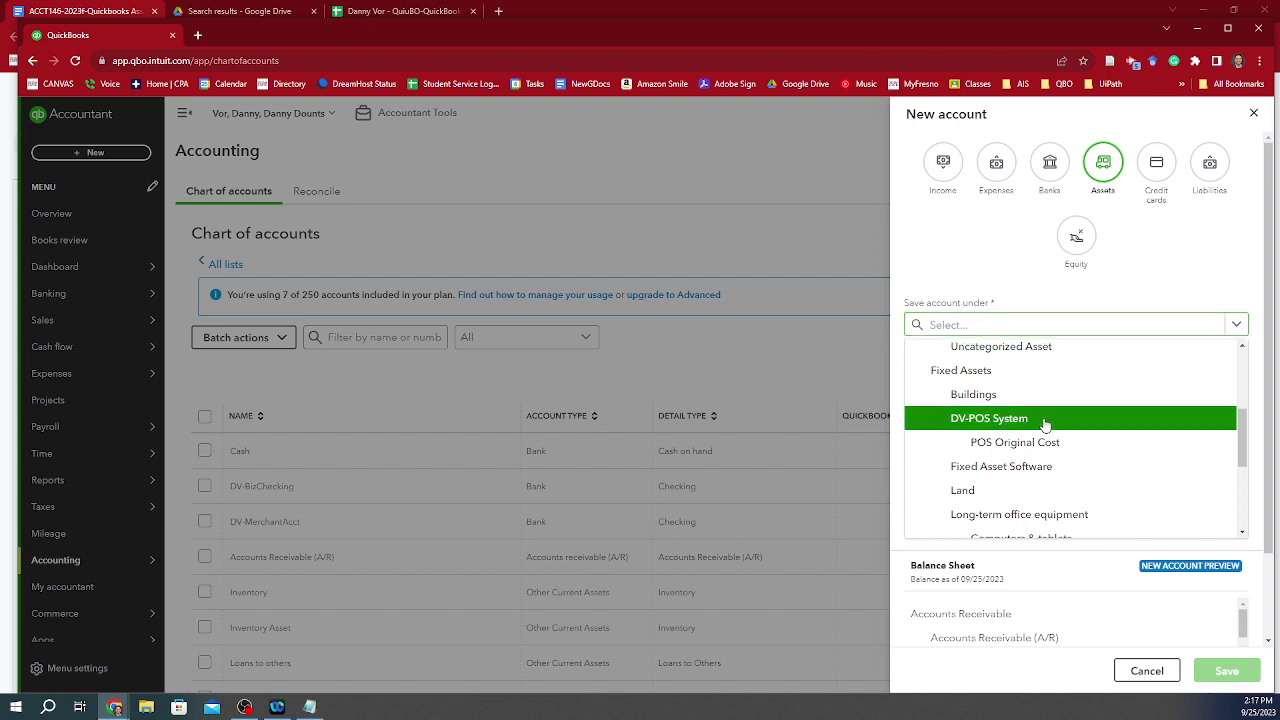
pyautogui.click(1045, 420)
pyautogui.click(1035, 384)
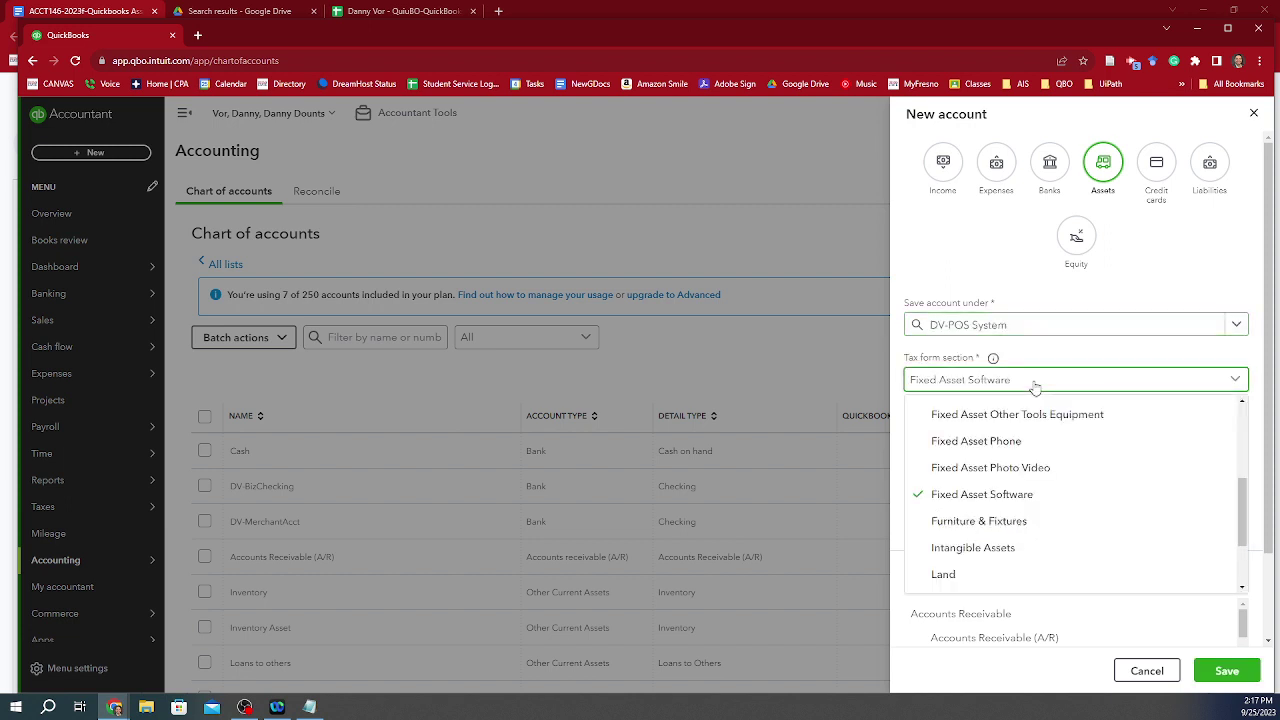
pyautogui.scroll(3, 1033, 423)
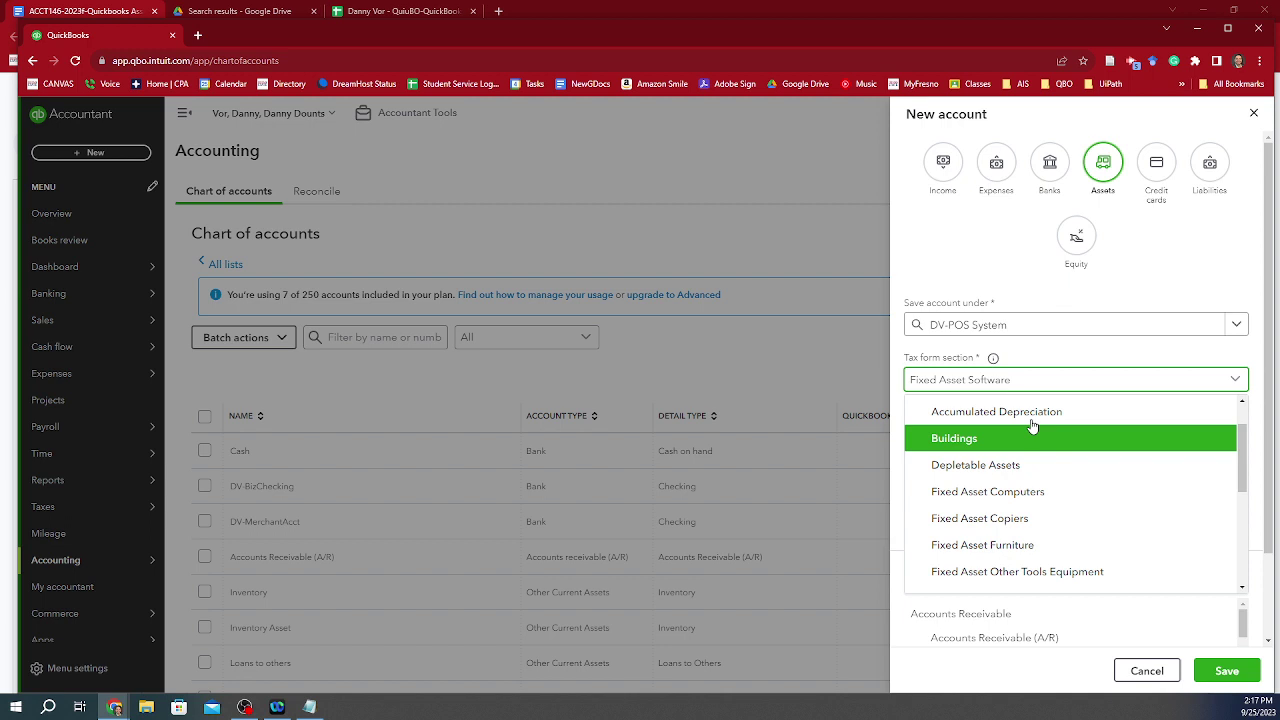
pyautogui.scroll(2, 1033, 424)
pyautogui.click(1050, 461)
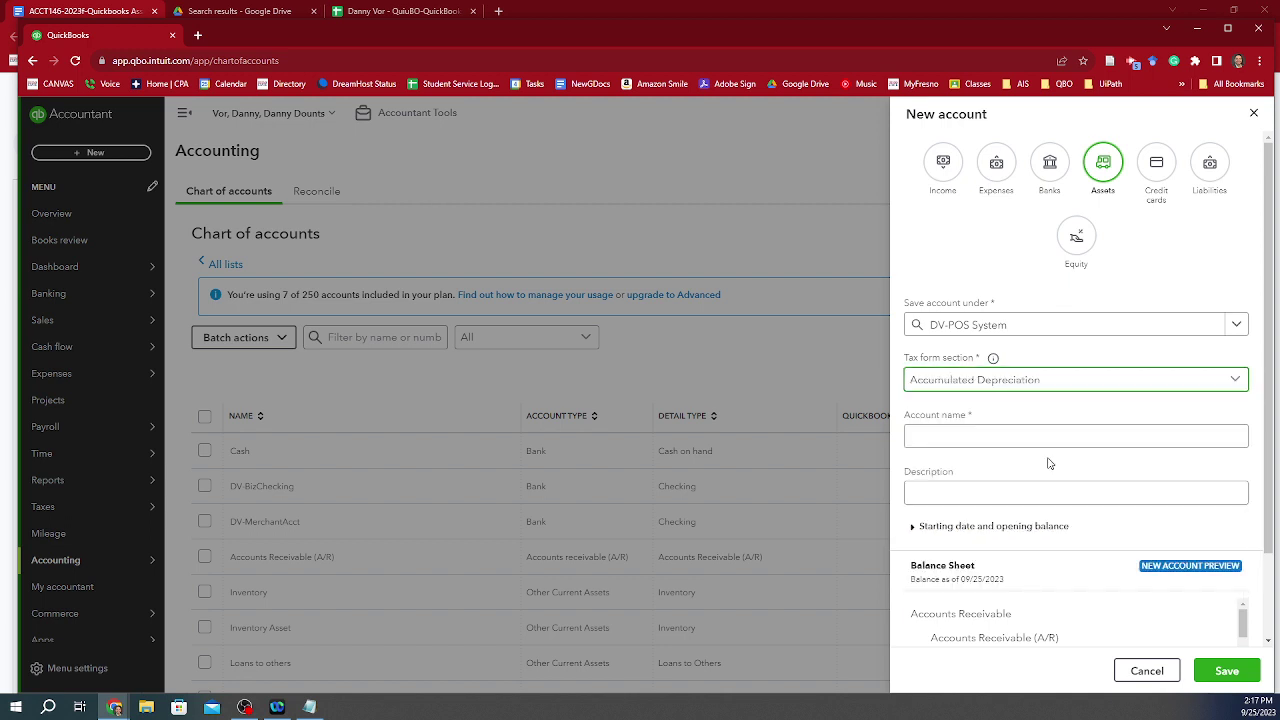
pyautogui.click(1035, 442)
pyautogui.write('Ad')
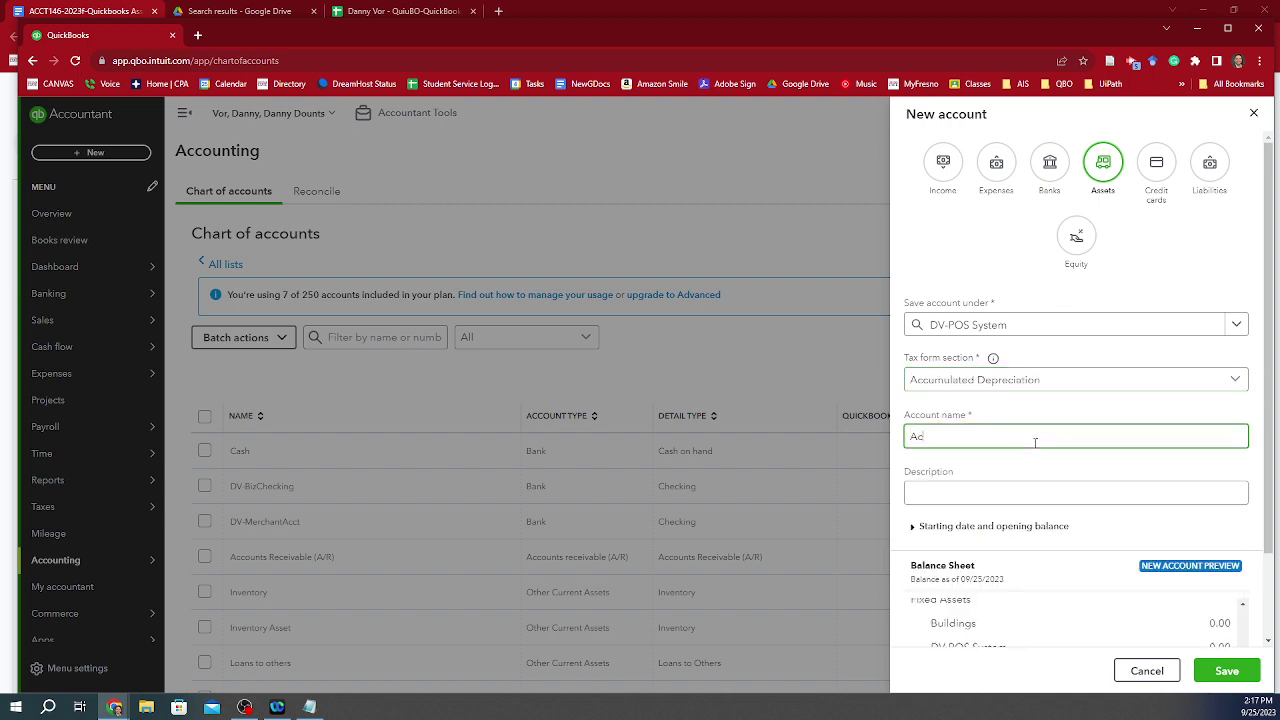
pyautogui.write('cumulated Depreciation')
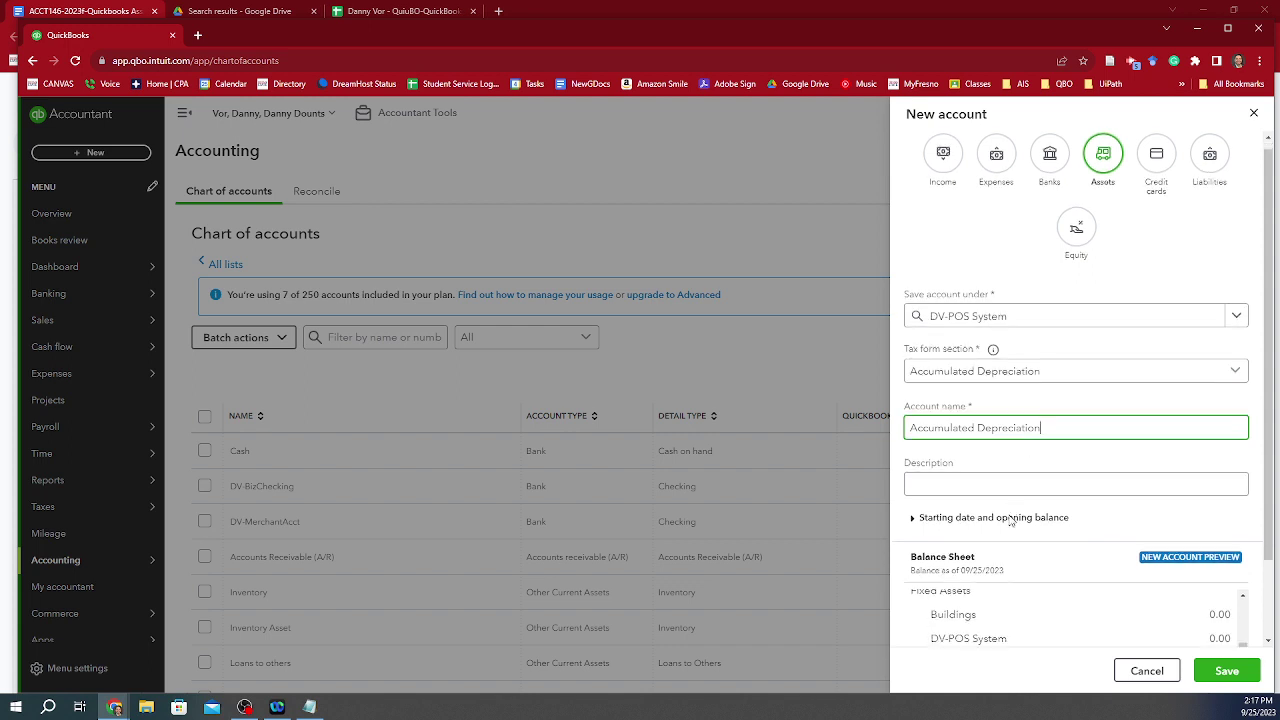
# Set the account's starting date to Beginning of this year.
pyautogui.scroll(-1, 997, 470)
pyautogui.click(997, 462)
pyautogui.scroll(-1, 997, 470)
pyautogui.scroll(-1, 997, 470)
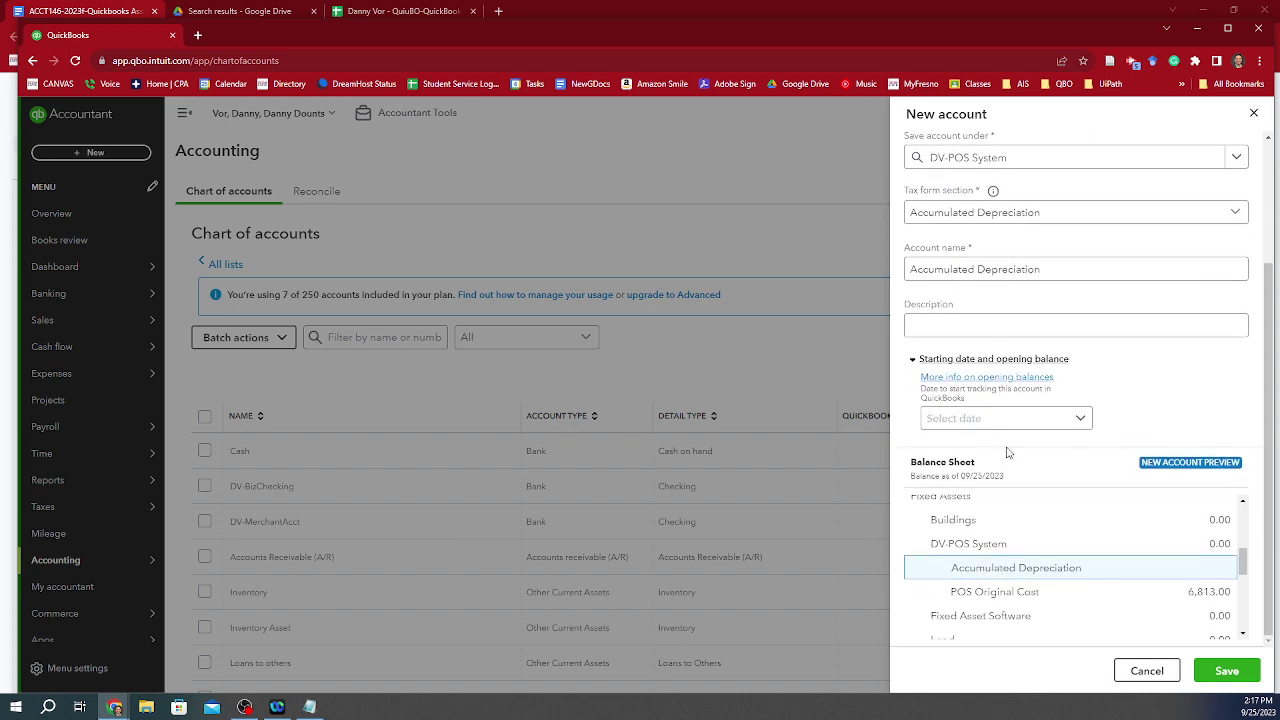
pyautogui.click(1006, 420)
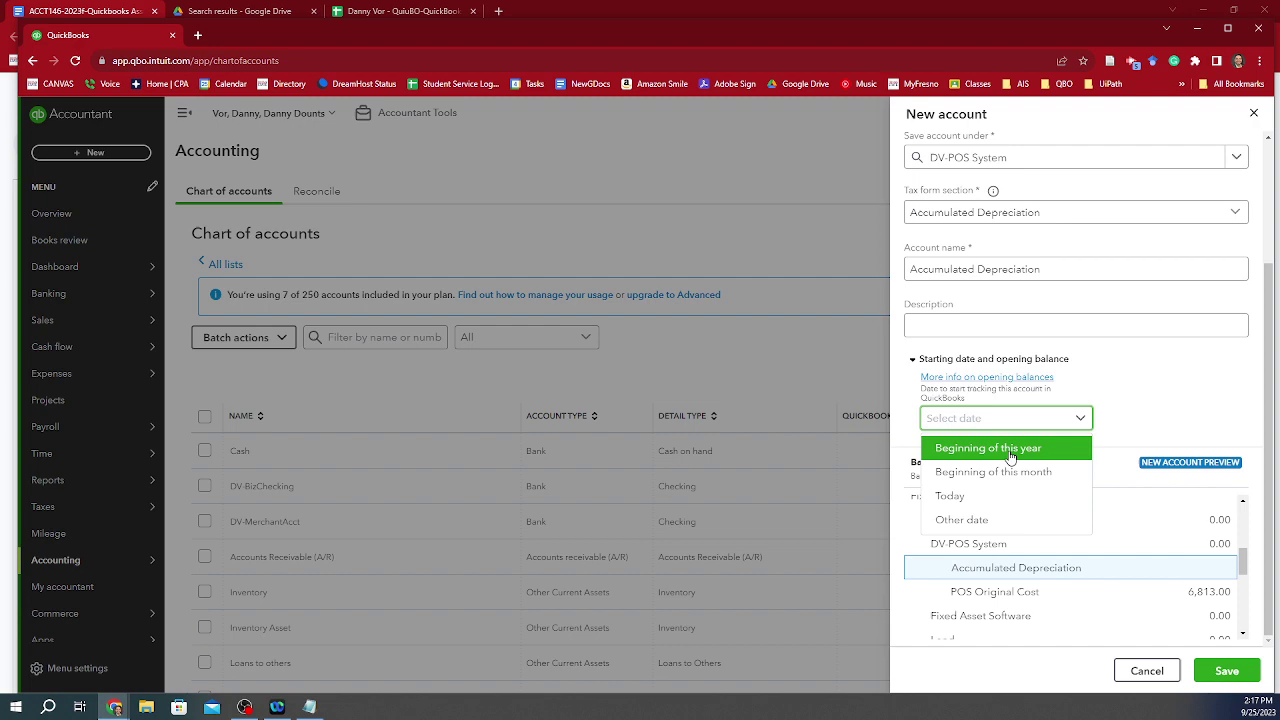
pyautogui.click(1010, 450)
pyautogui.click(1010, 456)
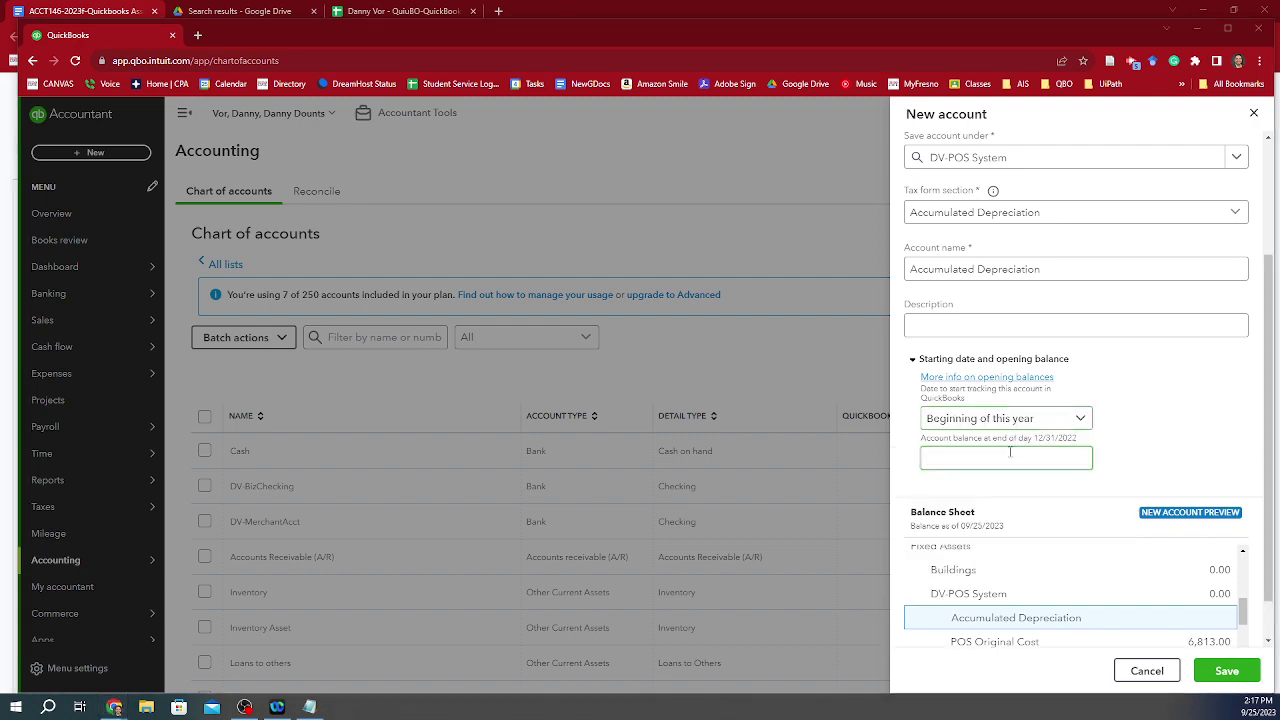
# Copy the Year 1 depreciation 1,362.60 from F52 and enter it as the opening balance.
pyautogui.hotkey('alt', 'Tab')
pyautogui.hotkey('alt', 'Tab')
pyautogui.click(400, 10)
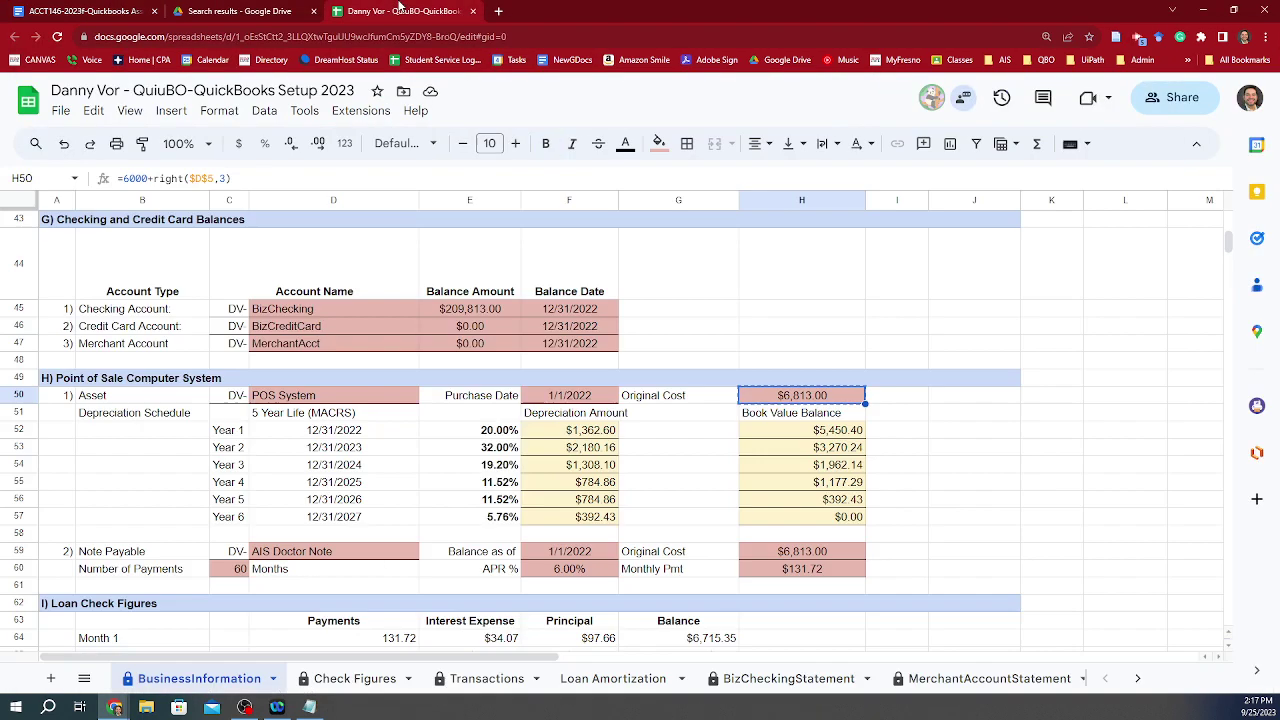
pyautogui.click(786, 431)
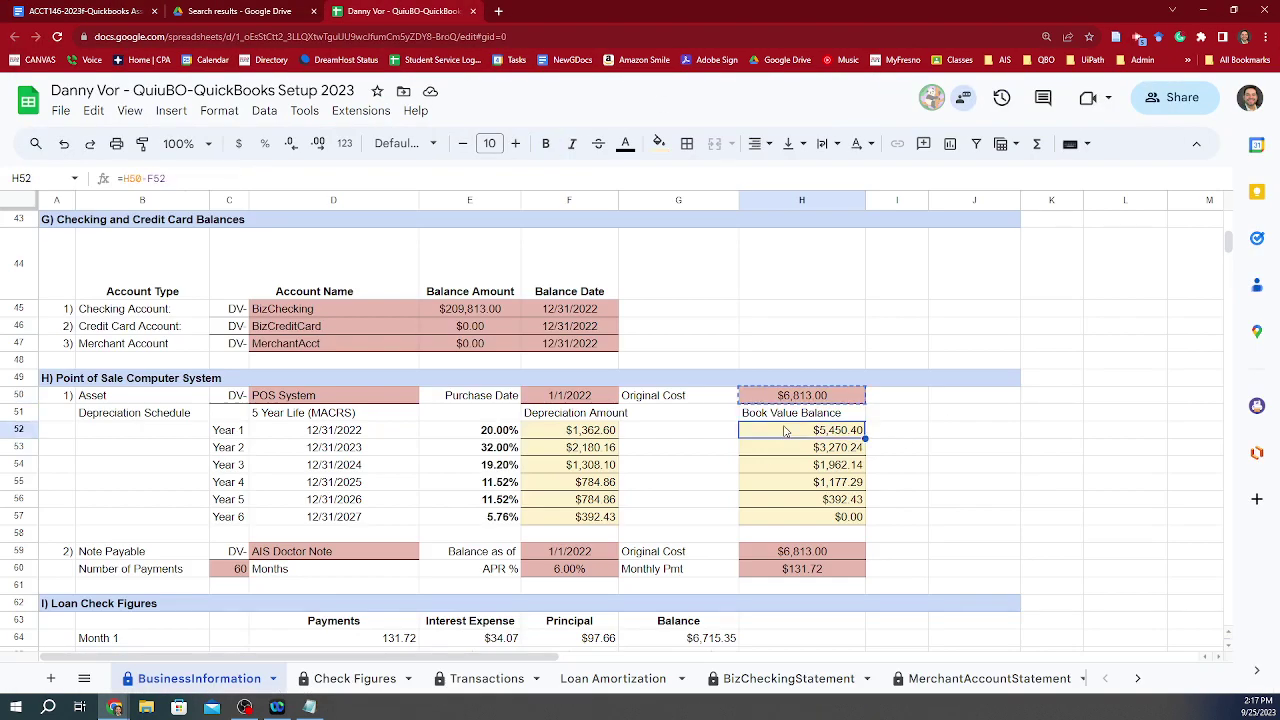
pyautogui.hotkey('ctrl', 'c')
pyautogui.press('Left')
pyautogui.press('Left')
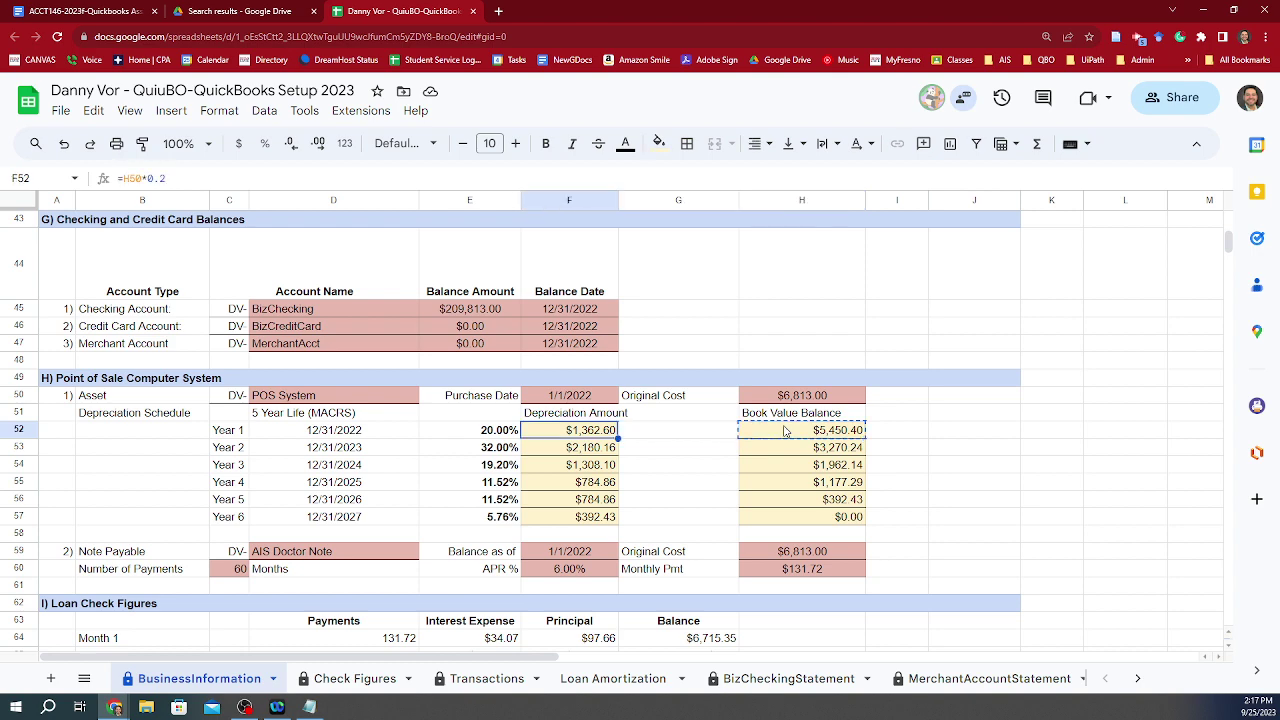
pyautogui.hotkey('ctrl', 'c')
pyautogui.hotkey('alt', 'Tab')
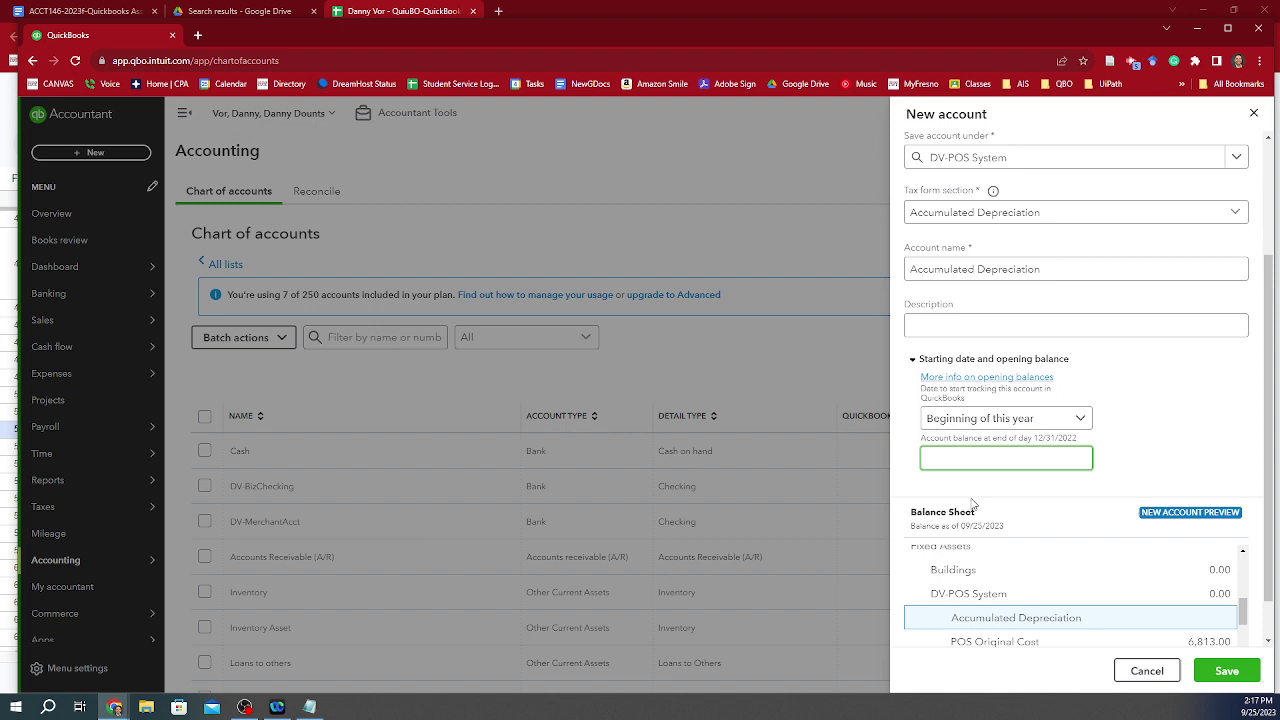
pyautogui.hotkey('ctrl', 'v')
pyautogui.press('BackSpace')
pyautogui.hotkey('alt', 'Tab')
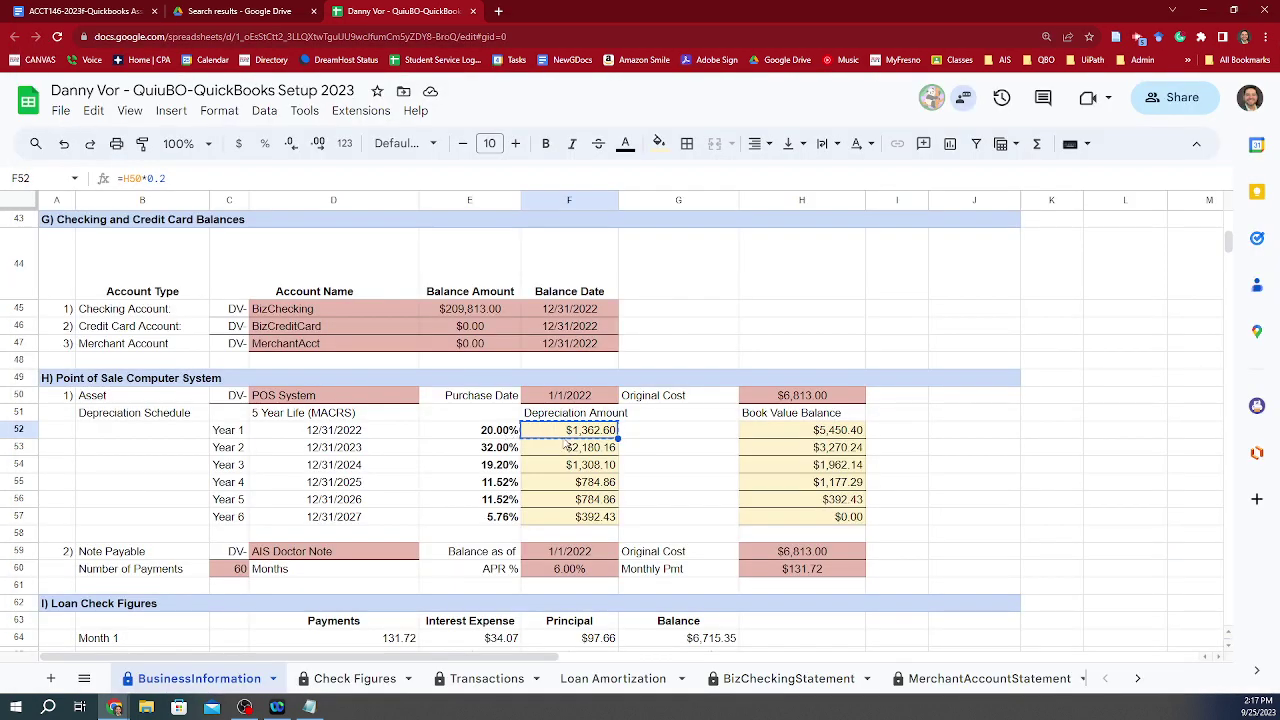
pyautogui.hotkey('alt', 'Tab')
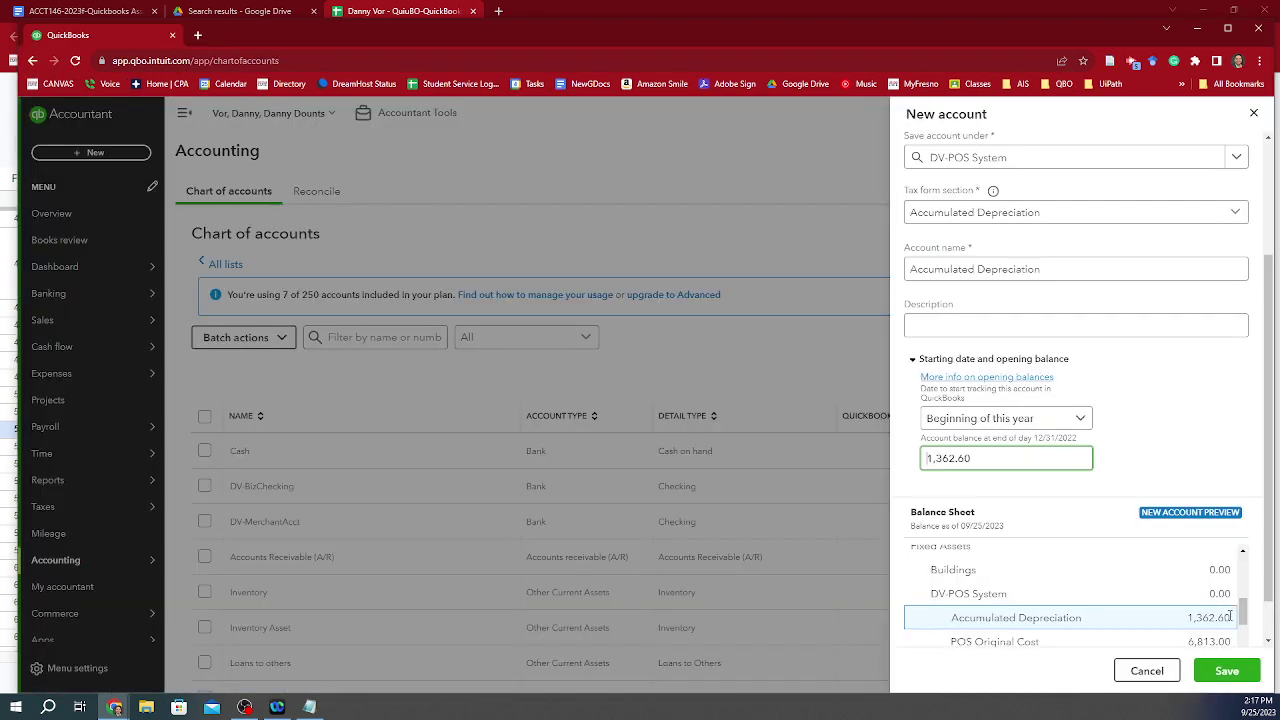
pyautogui.scroll(-1, 1208, 580)
# Save the Accumulated Depreciation account and check DV-POS System's $5,450.40 net balance.
pyautogui.click(1224, 671)
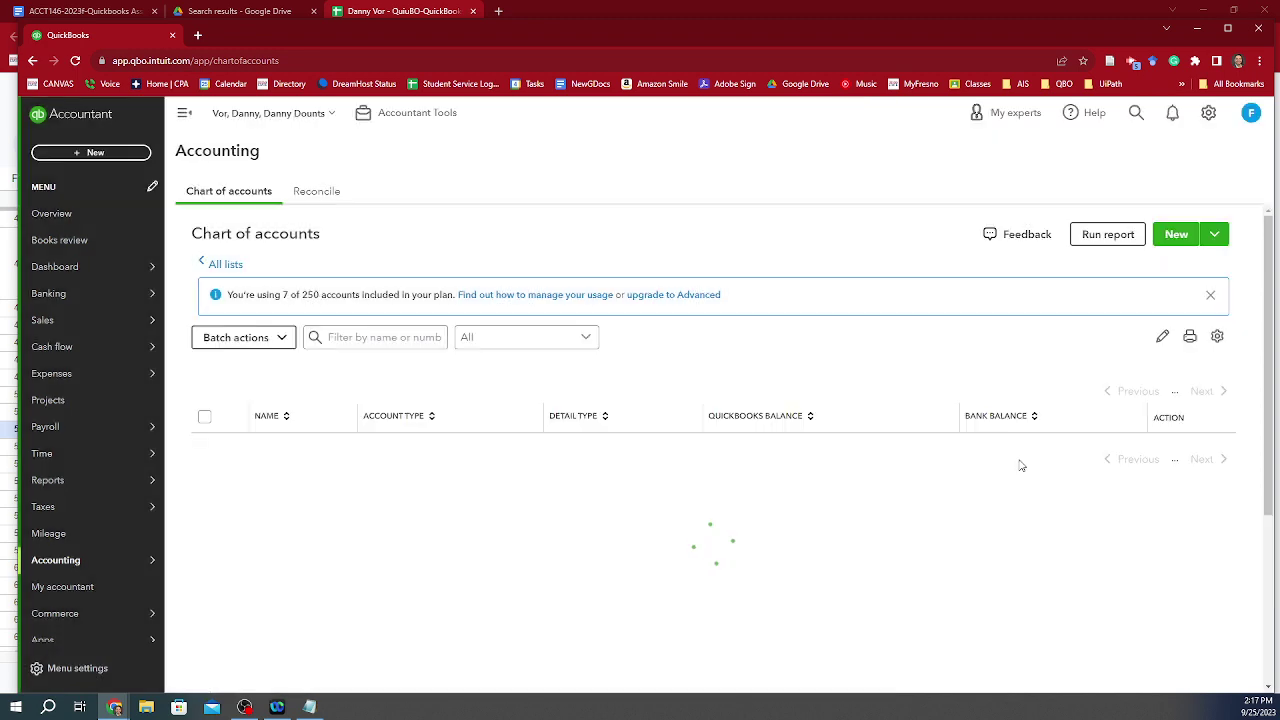
pyautogui.scroll(-2, 815, 459)
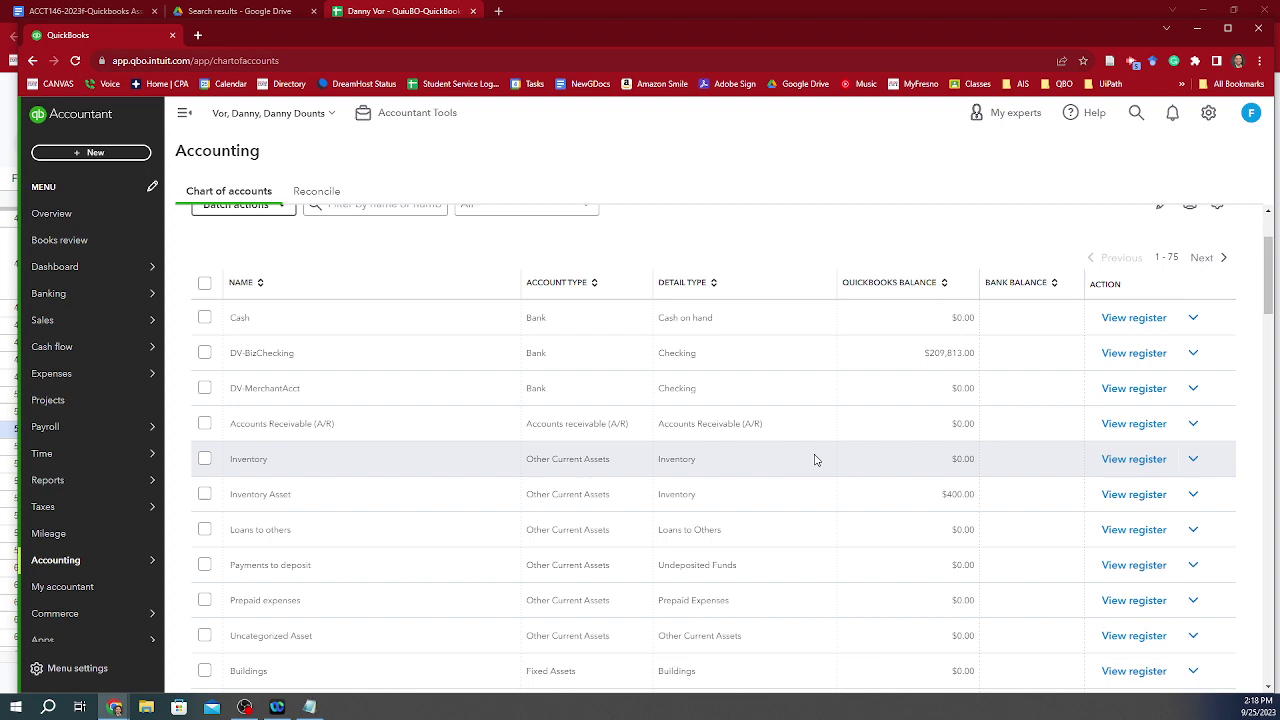
pyautogui.scroll(-6, 657, 503)
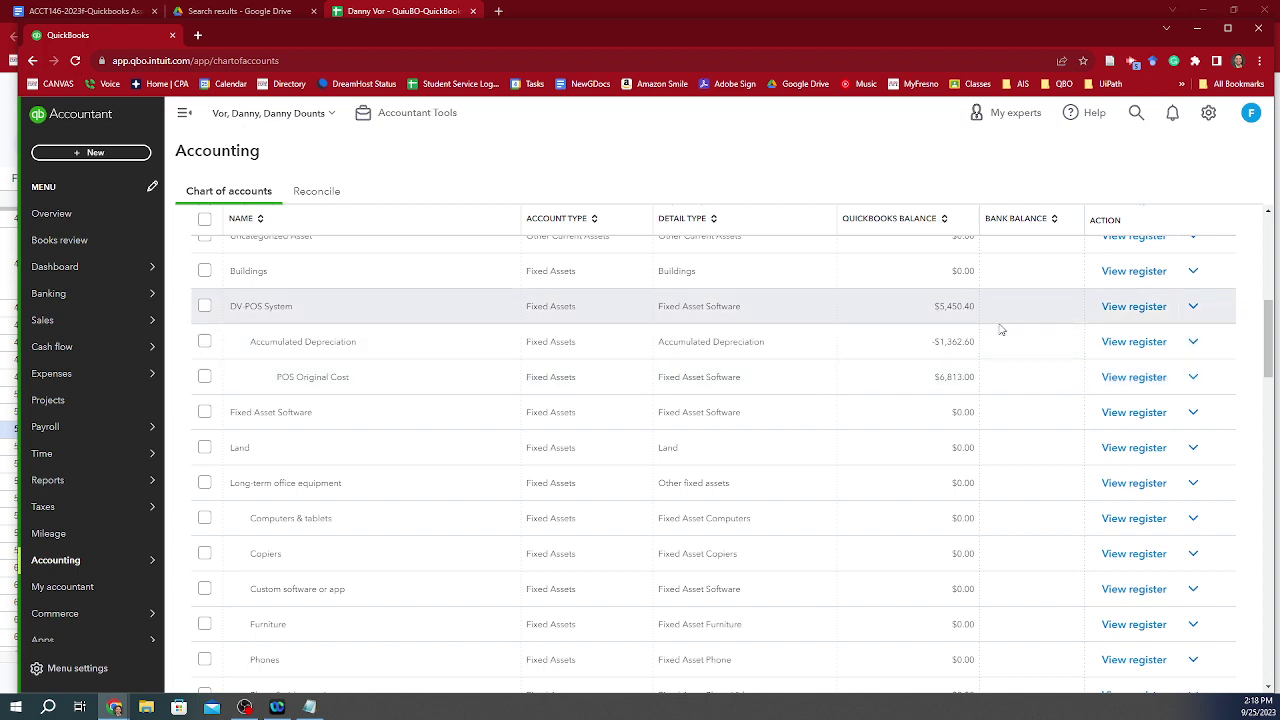
pyautogui.moveTo(936, 306); pyautogui.dragTo(962, 306)
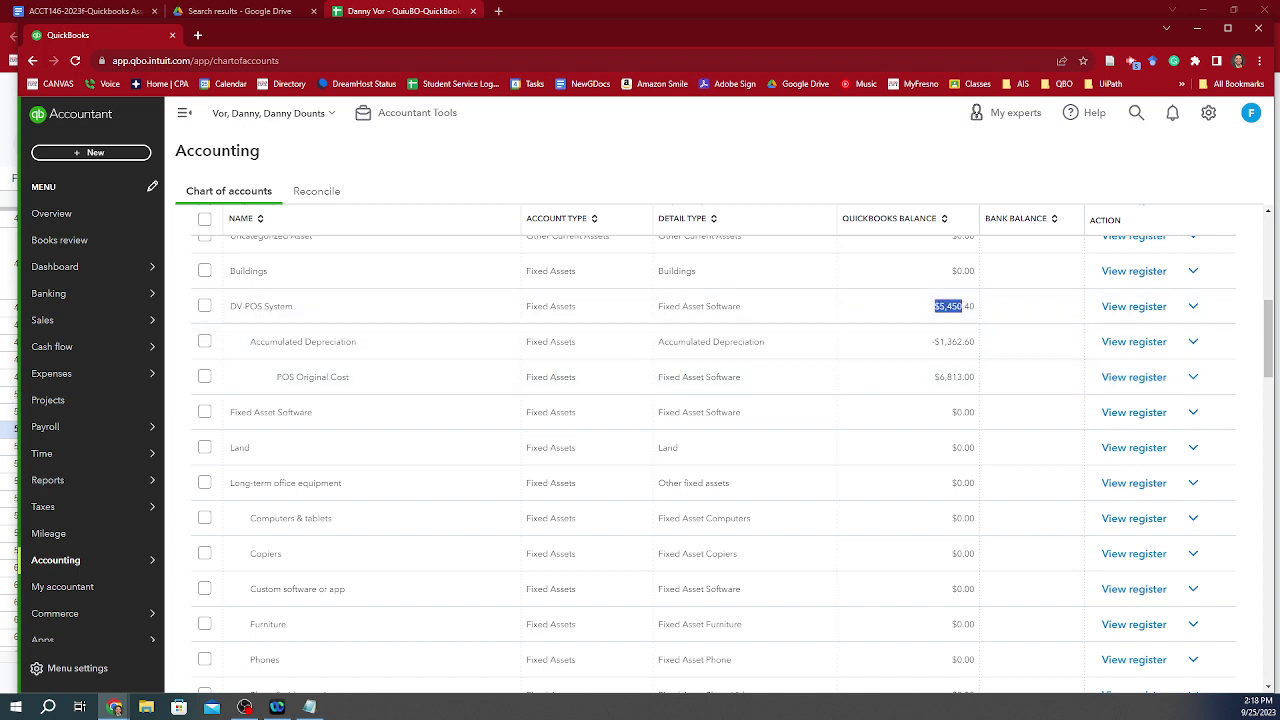
# Re-save POS Original Cost with DV-POS System kept as its parent.
pyautogui.click(1194, 379)
pyautogui.click(1165, 410)
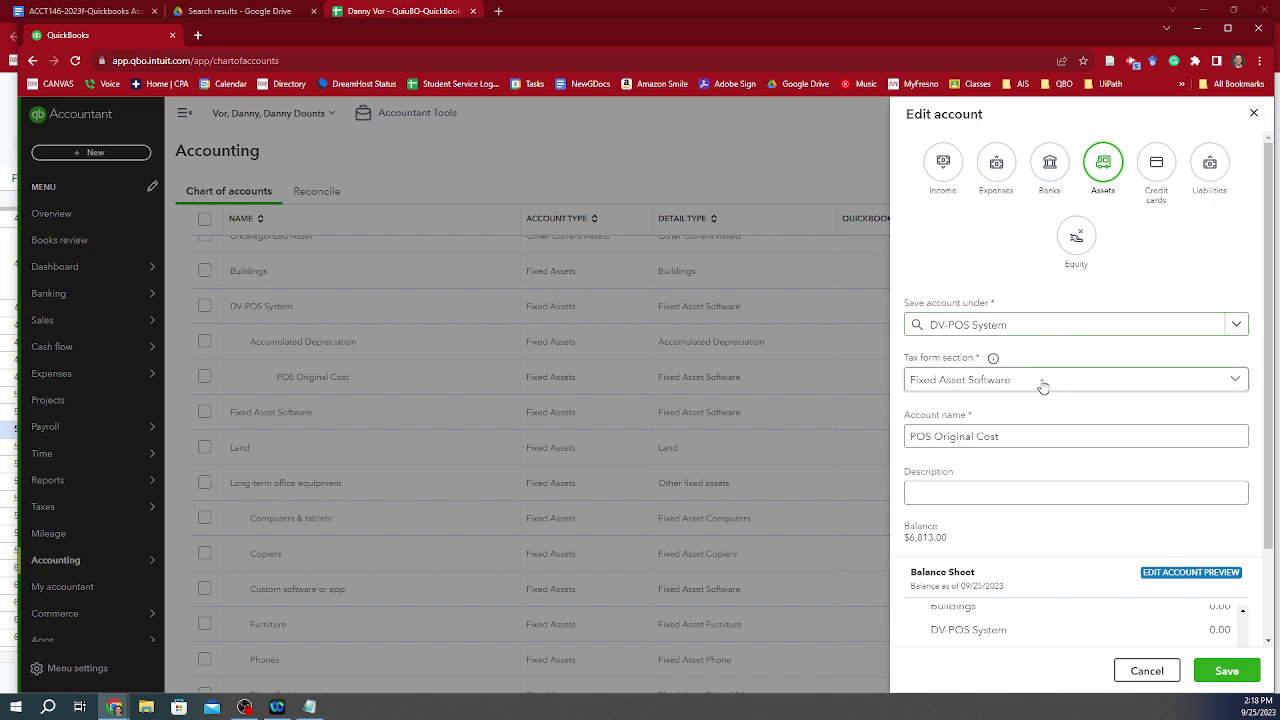
pyautogui.click(1052, 330)
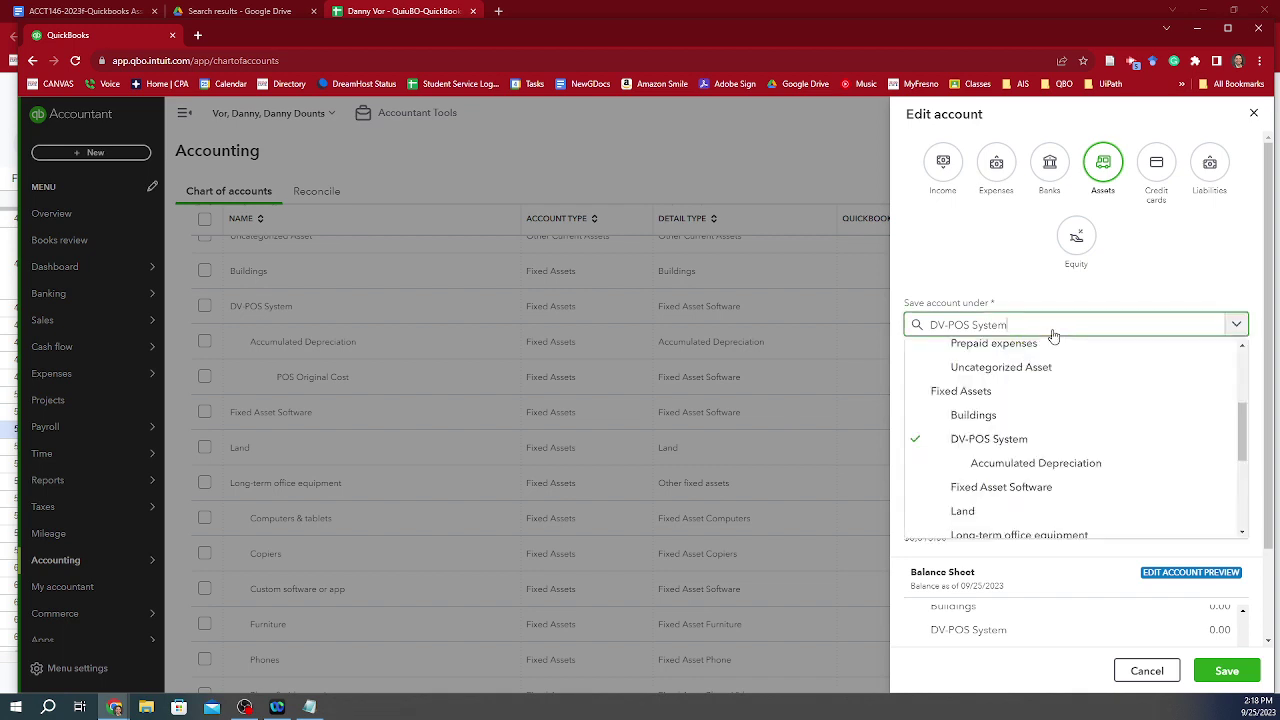
pyautogui.click(1031, 441)
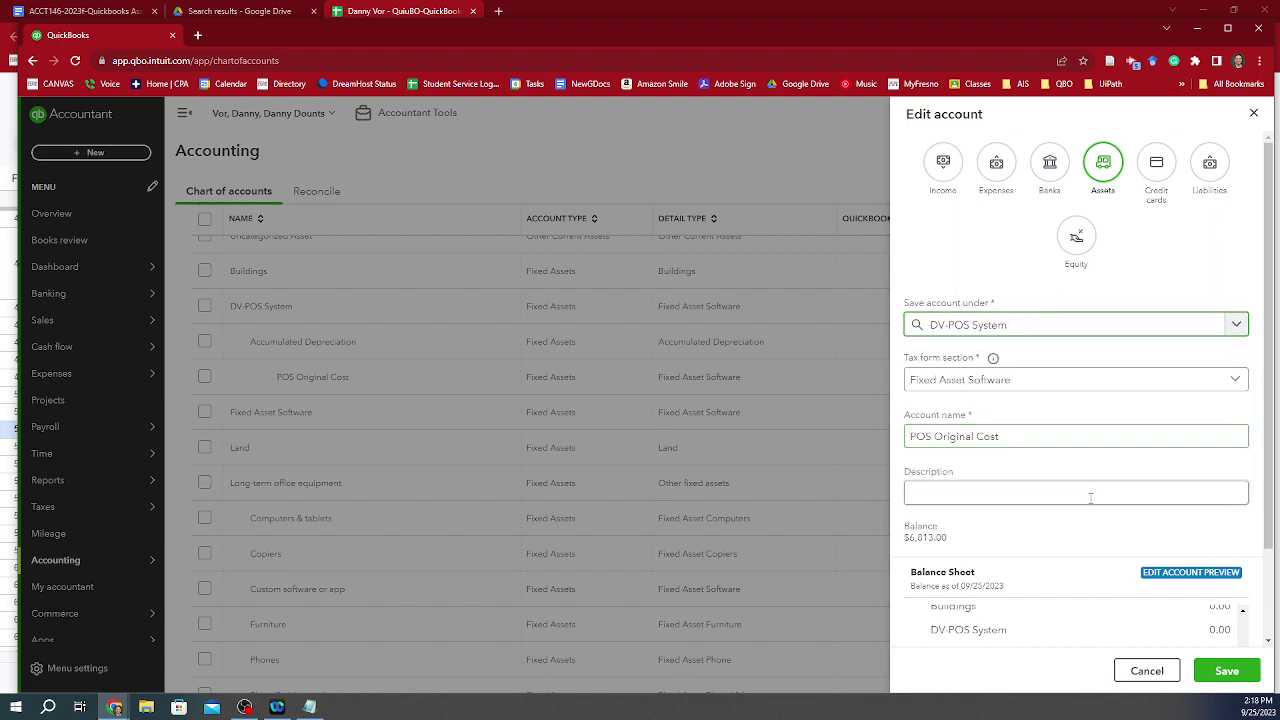
pyautogui.click(1227, 670)
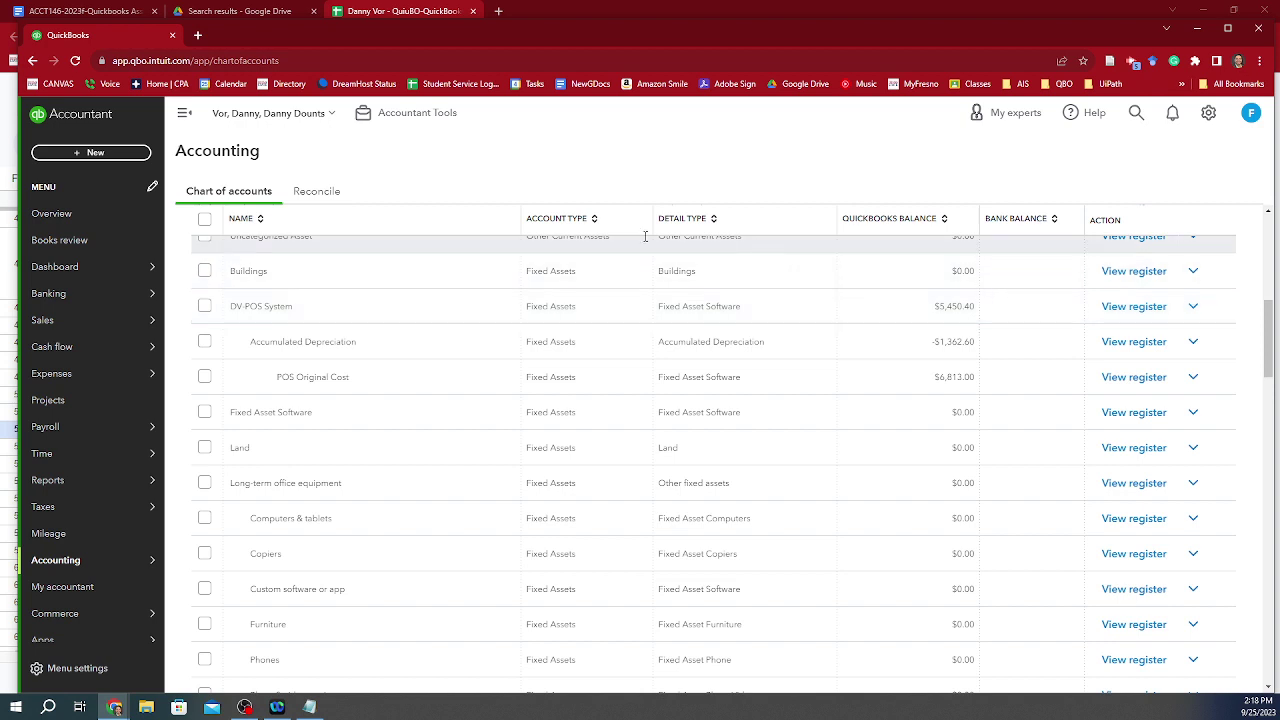
# Start a new journal entry with memo 'Depreciation for year 2023'.
pyautogui.click(129, 156)
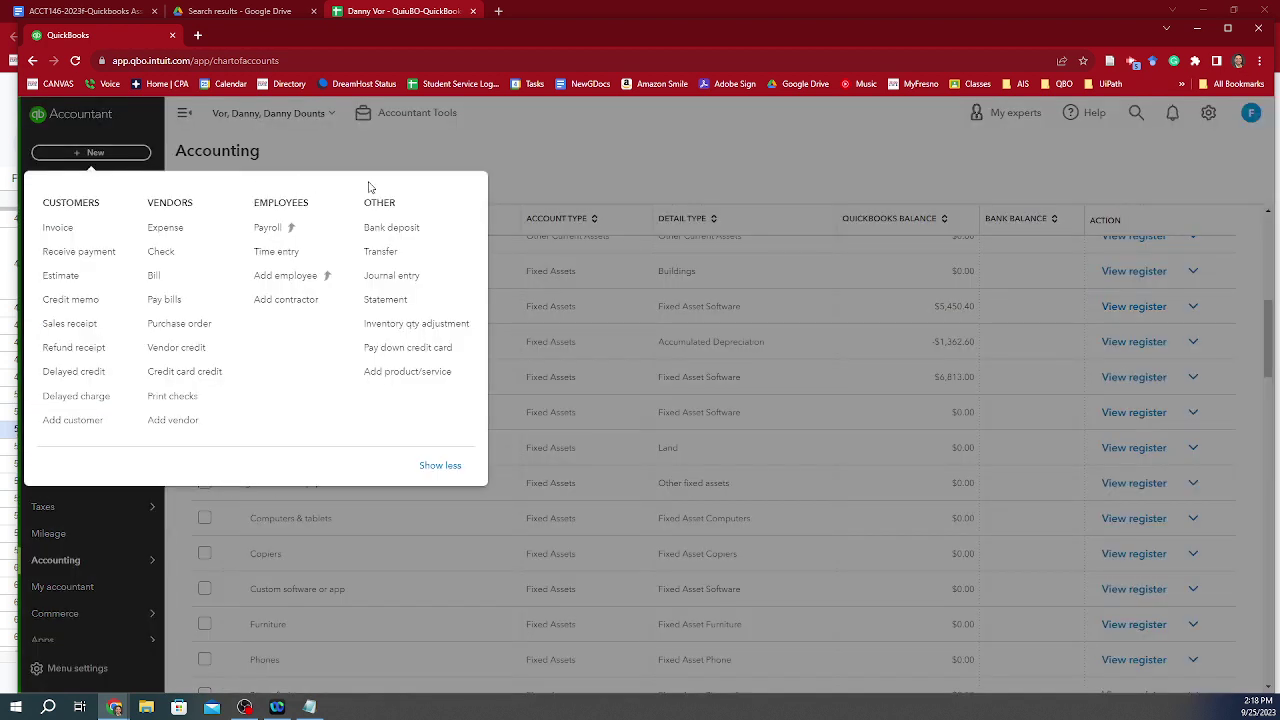
pyautogui.click(372, 286)
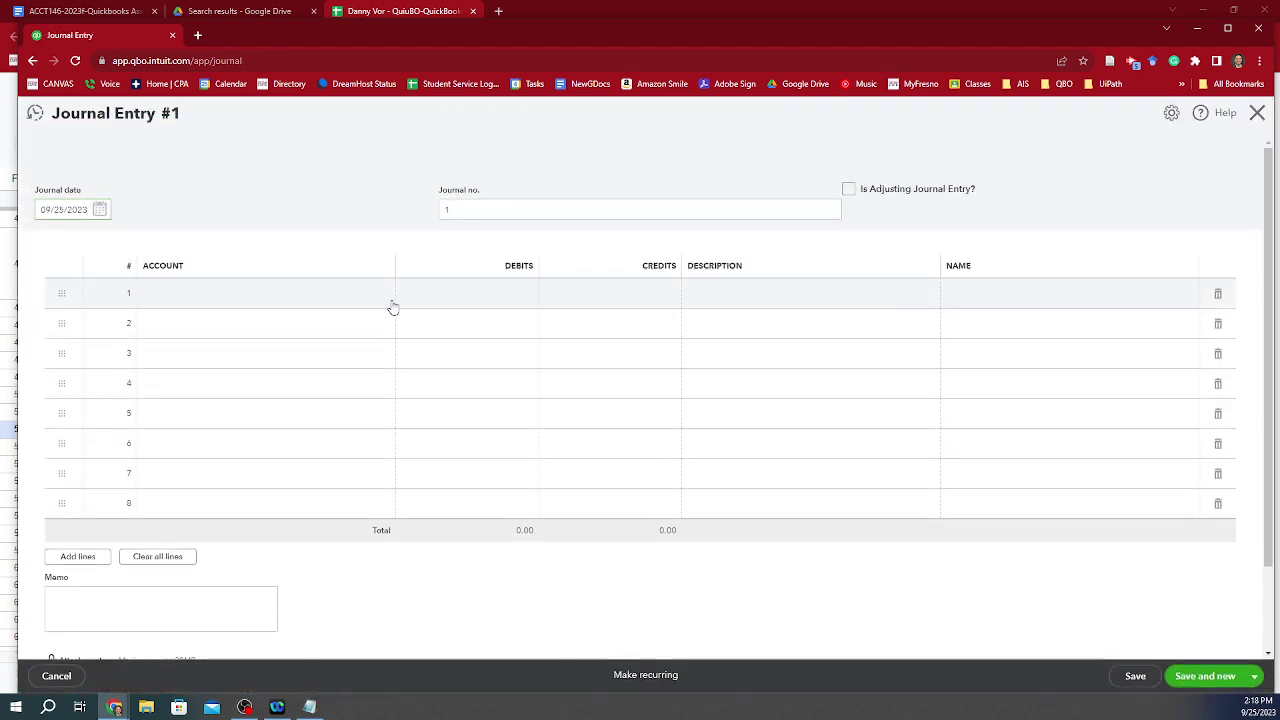
pyautogui.click(108, 601)
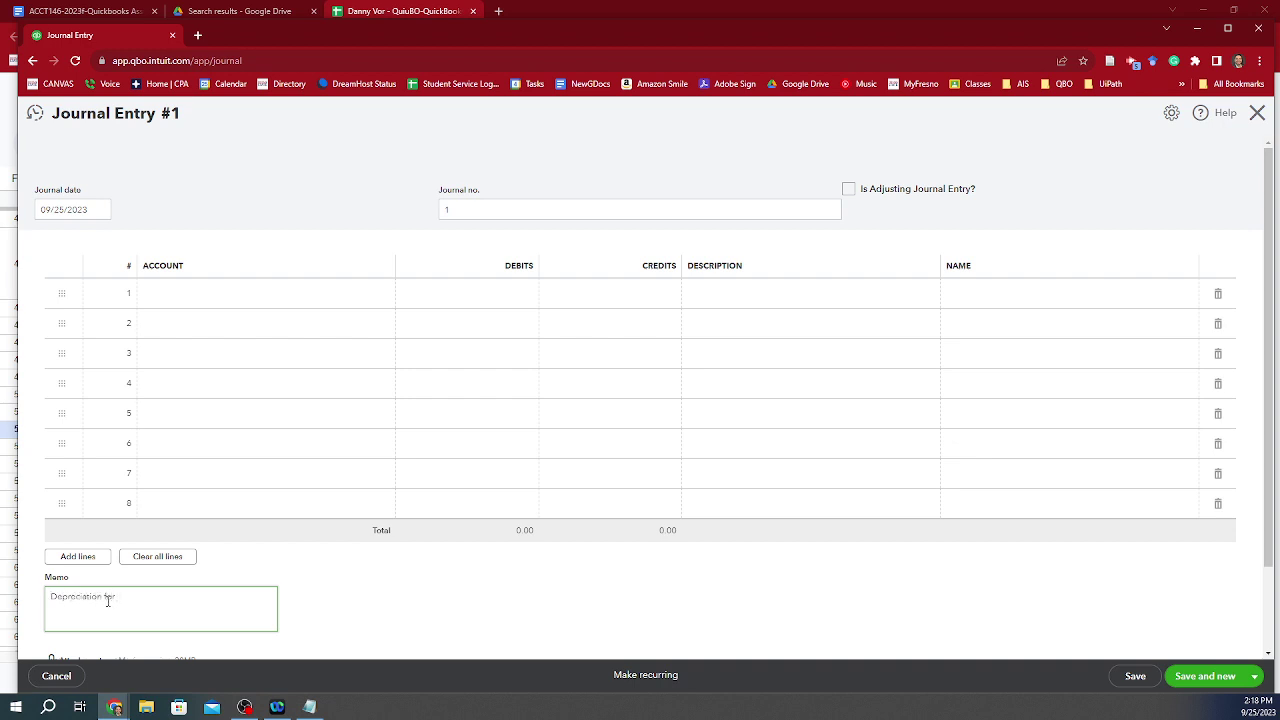
pyautogui.write('Depreciation for year 2023')
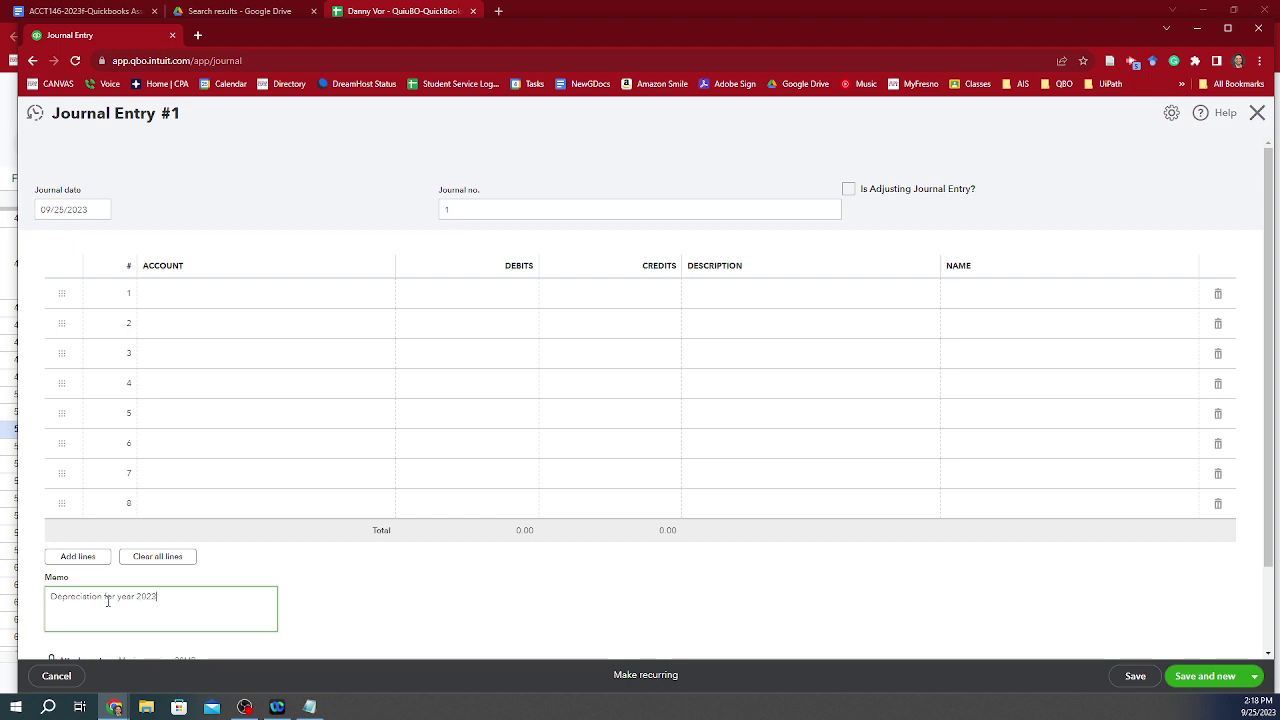
# Choose Depreciation as the account on journal line 1.
pyautogui.click(271, 292)
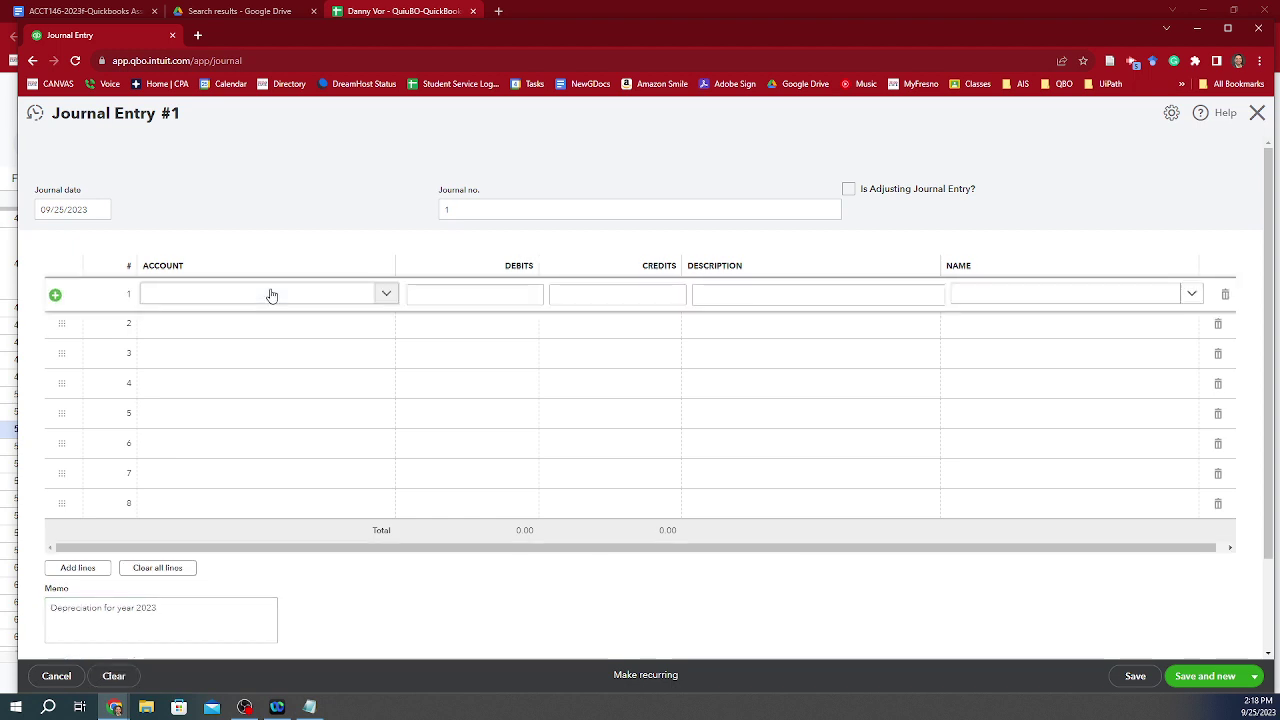
pyautogui.write('depr')
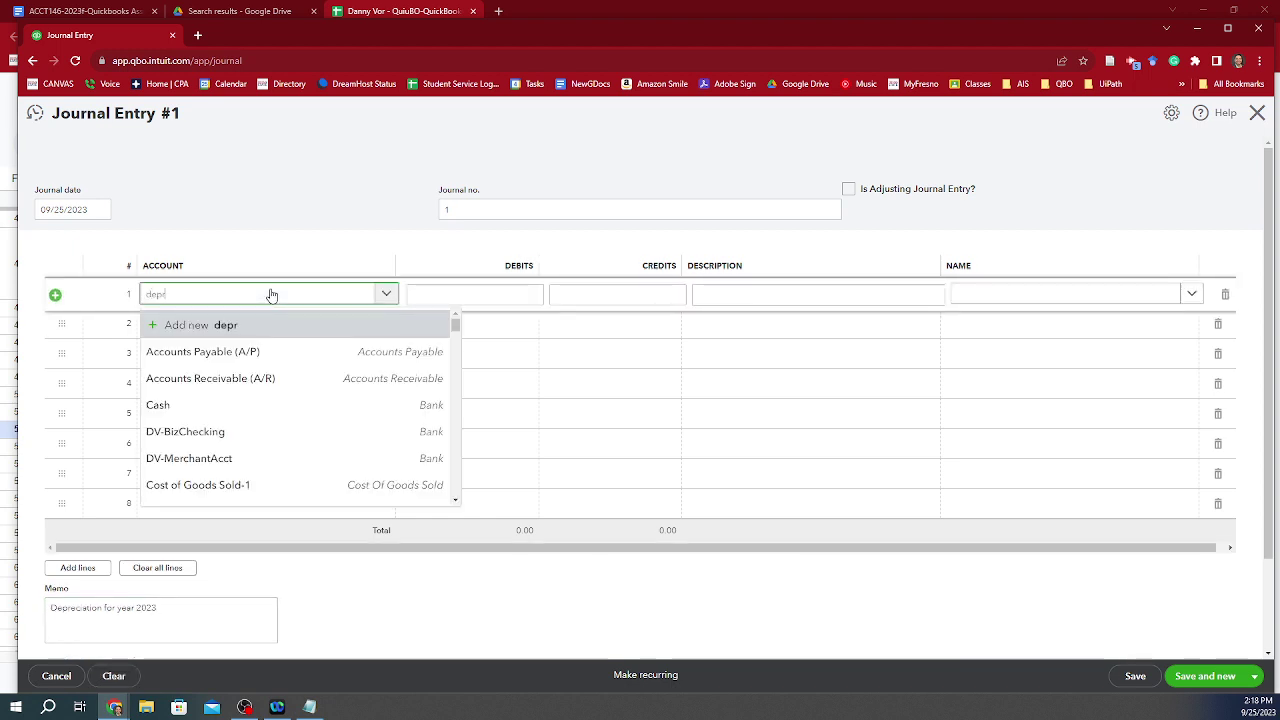
pyautogui.press('Down')
pyautogui.press('Down')
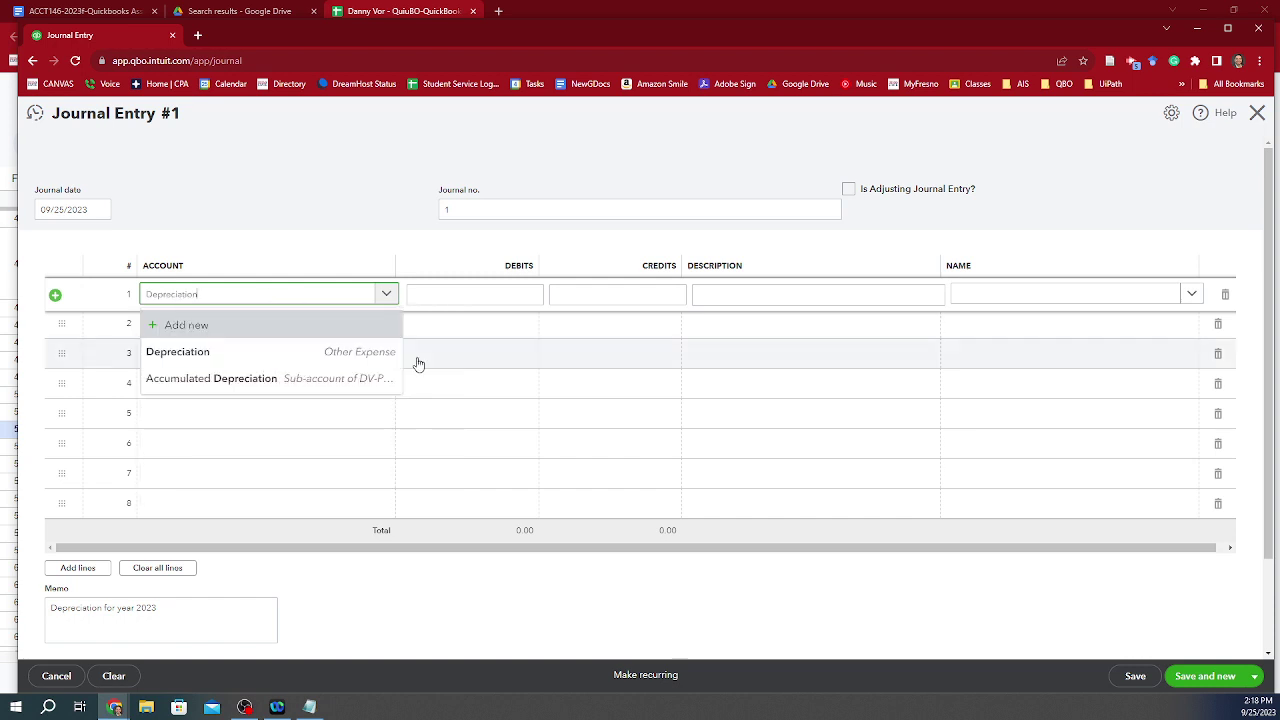
pyautogui.click(380, 362)
# Copy the Year 2 depreciation amount 2,180.16 from cell F53 in the setup workbook.
pyautogui.hotkey('alt', 'Tab')
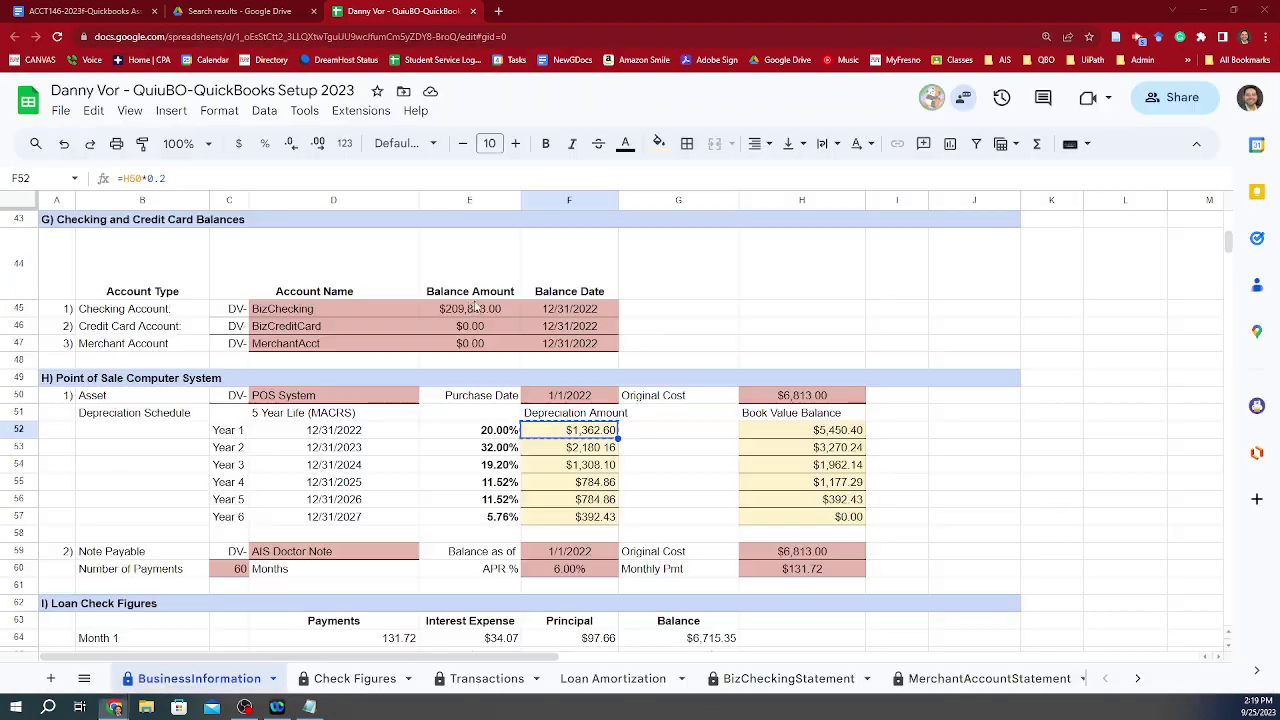
pyautogui.click(575, 455)
pyautogui.hotkey('ctrl', 'c')
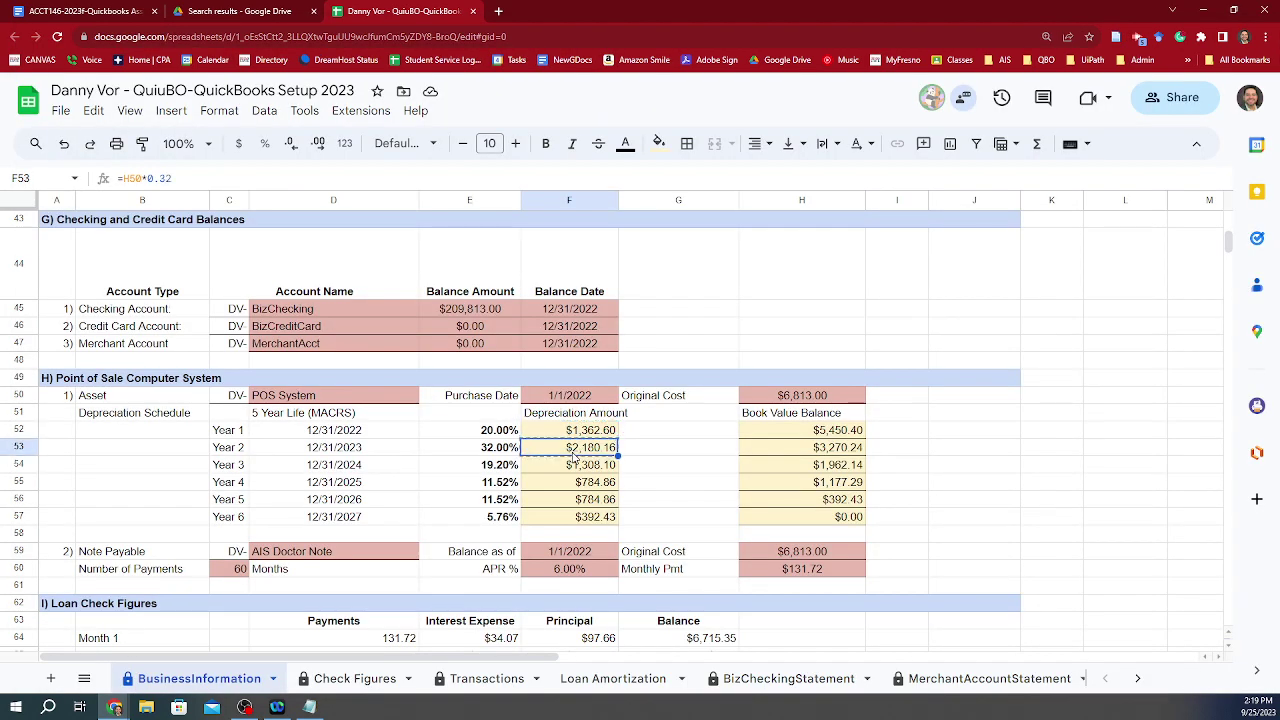
pyautogui.hotkey('alt', 'Tab')
# Debit line 1 2,180.16 and credit line 2 to DV-POS System:Accumulated Depreciation.
pyautogui.hotkey('ctrl', 'v')
pyautogui.click(282, 332)
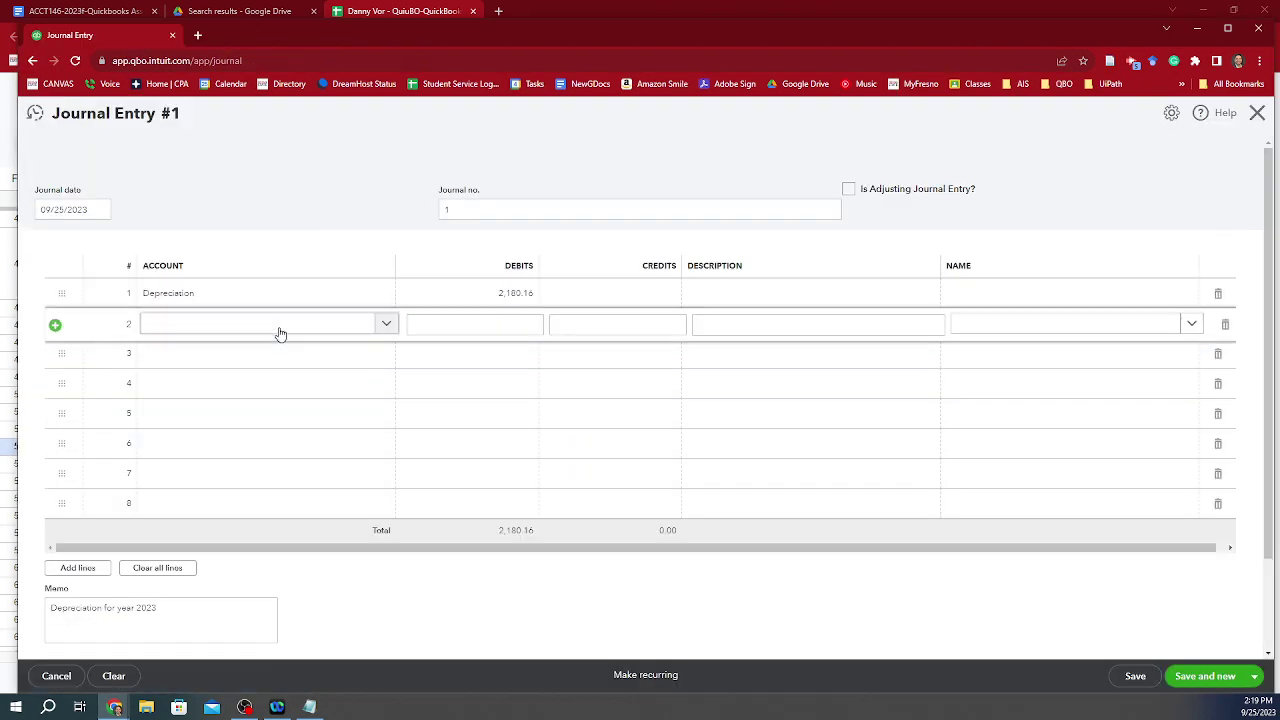
pyautogui.write('acc')
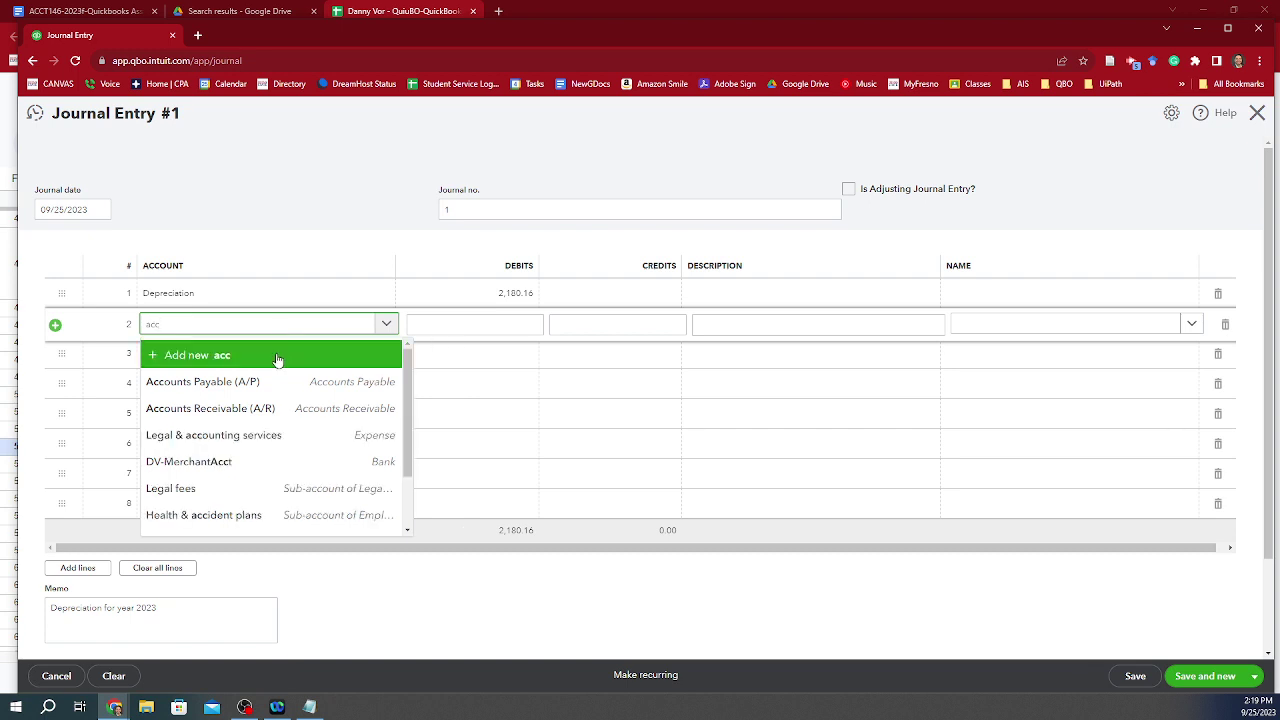
pyautogui.write('um')
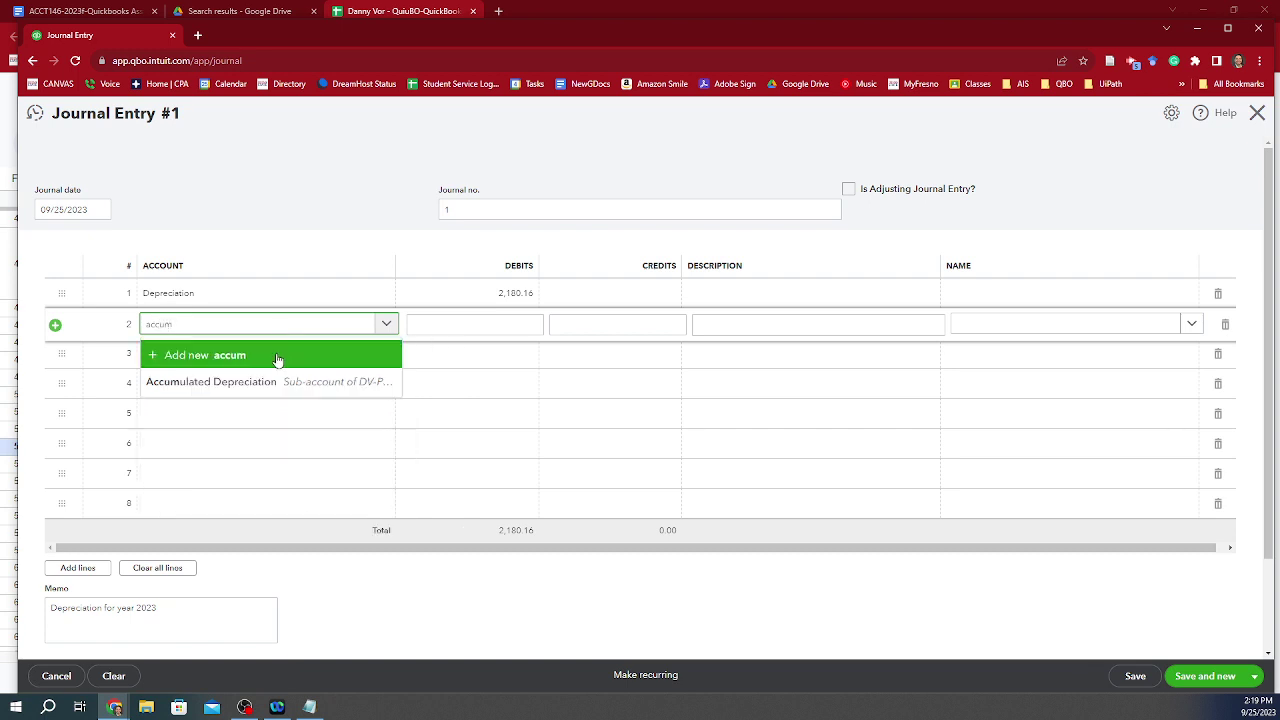
pyautogui.click(380, 386)
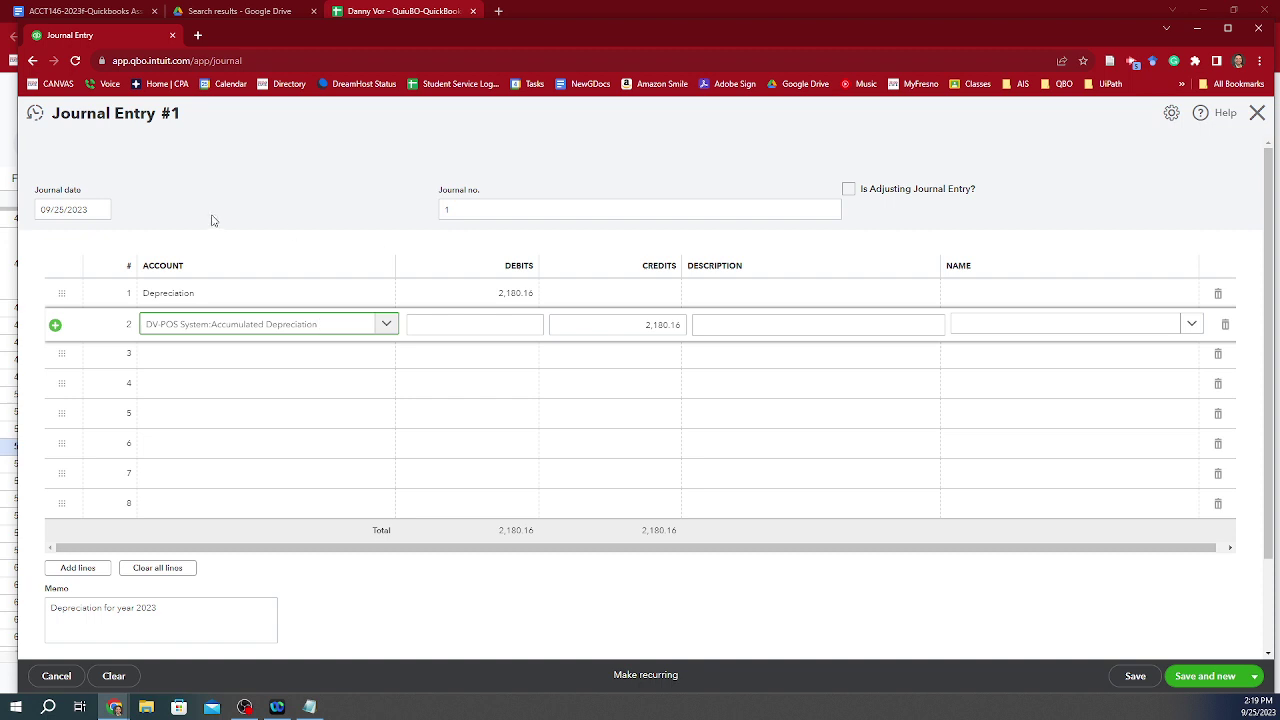
# Date the journal entry 12/31/2023, then save and close it.
pyautogui.click(87, 211)
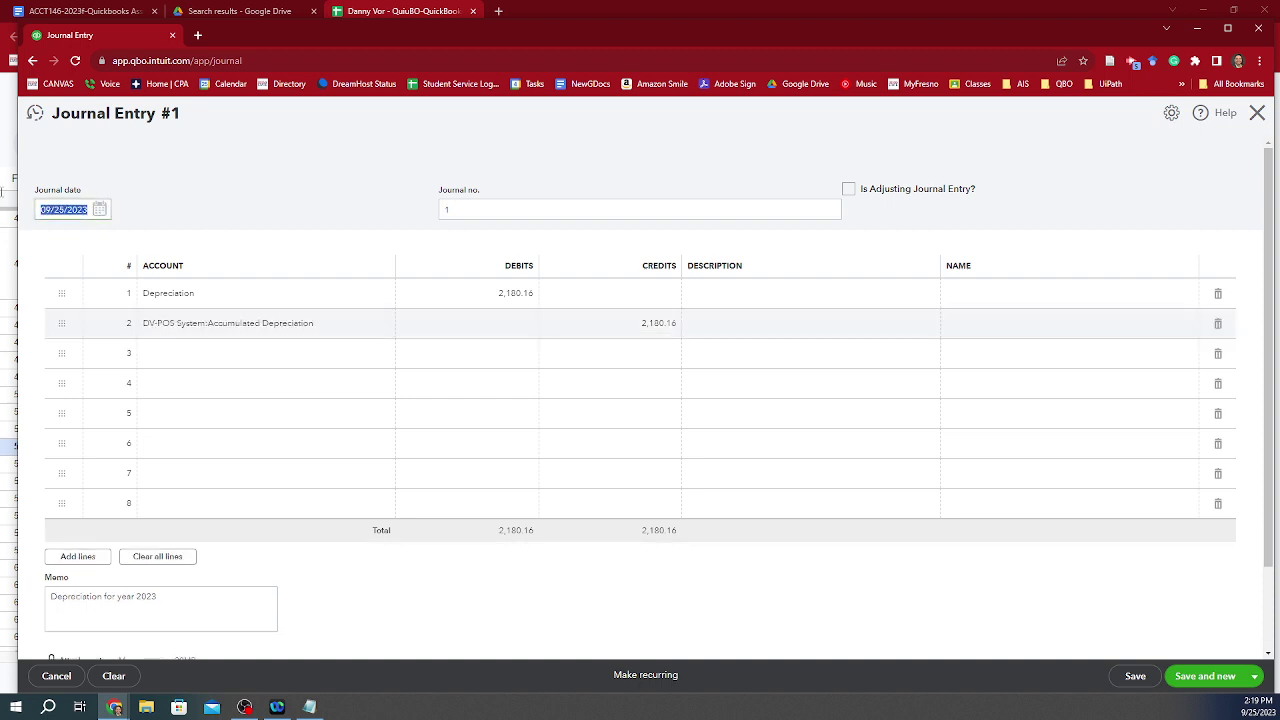
pyautogui.write('12/31/2023')
pyautogui.press('Tab')
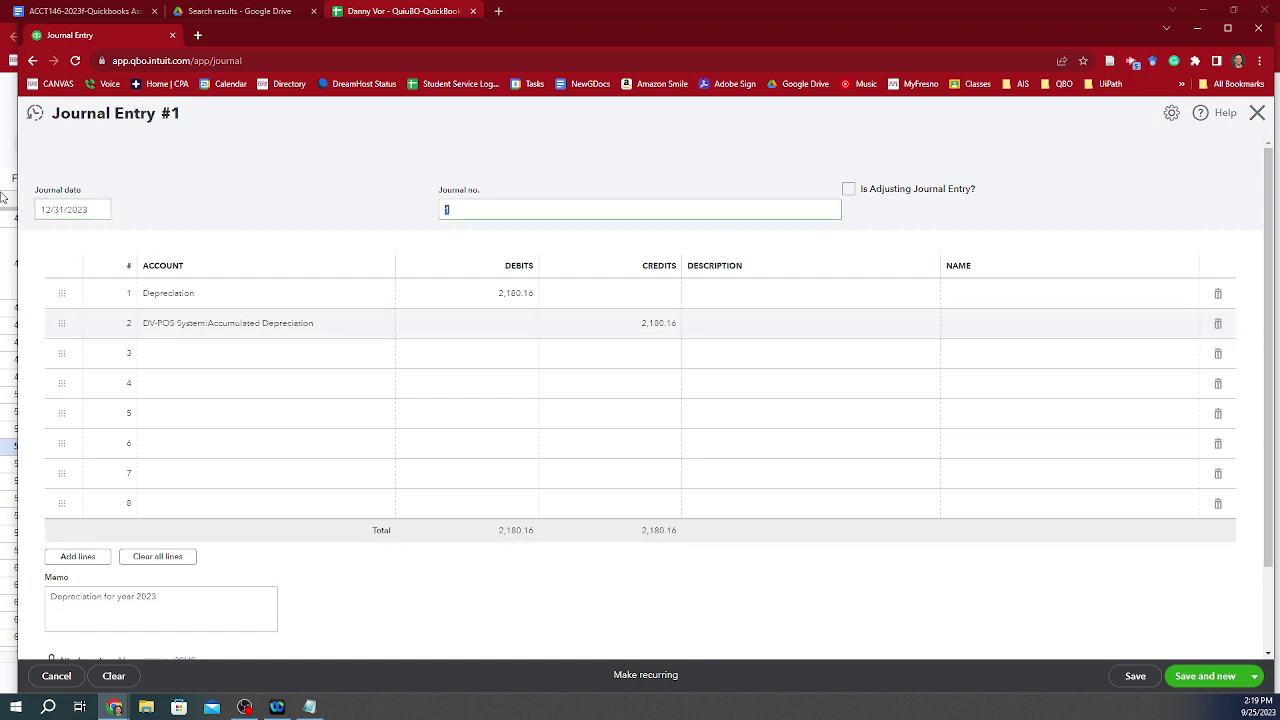
pyautogui.click(1258, 676)
pyautogui.click(1205, 655)
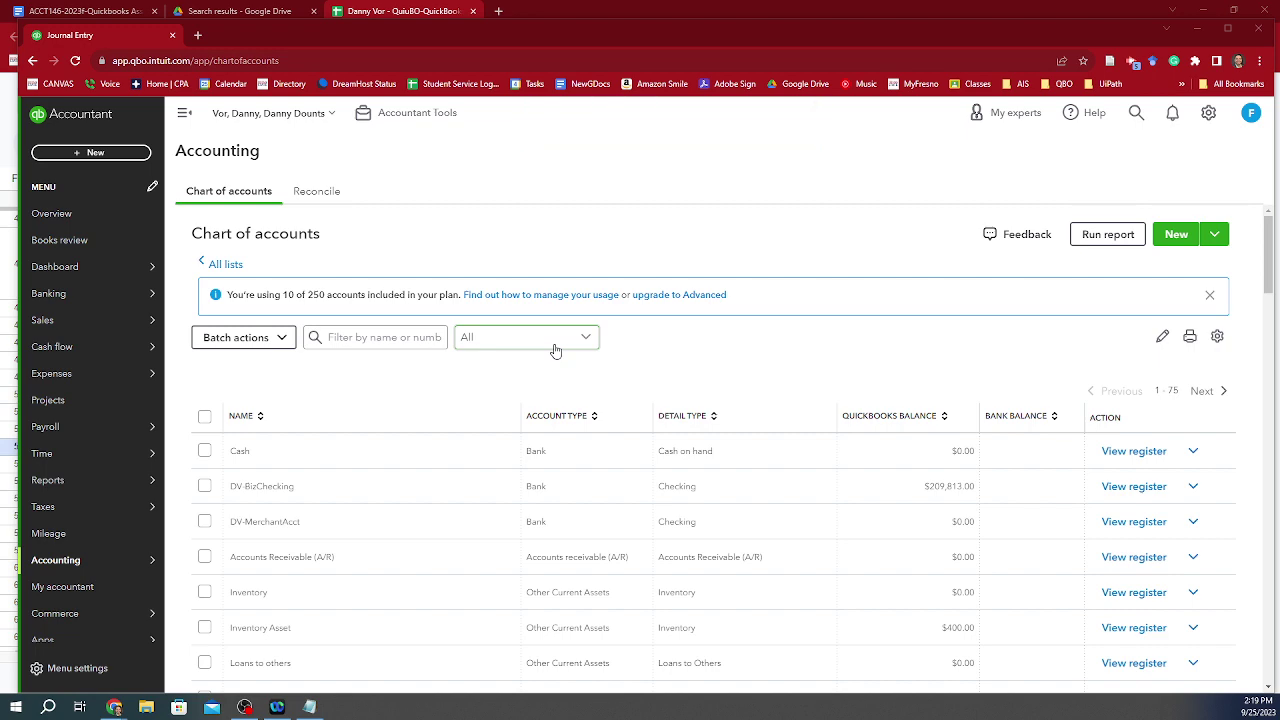
# Return to the assignment document and review Step 10's Year 1 and Year 2 instructions.
pyautogui.hotkey('alt', 'Tab')
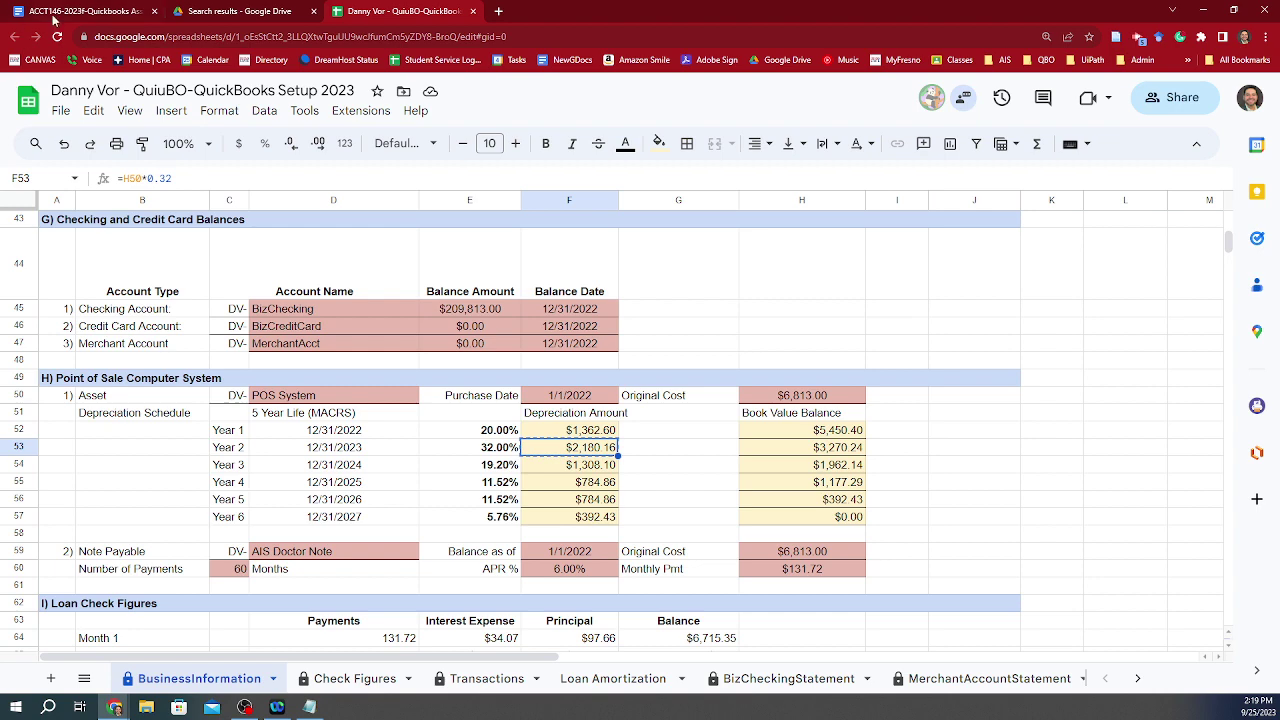
pyautogui.hotkey('ctrl', '1')
pyautogui.moveTo(247, 378); pyautogui.dragTo(388, 563)
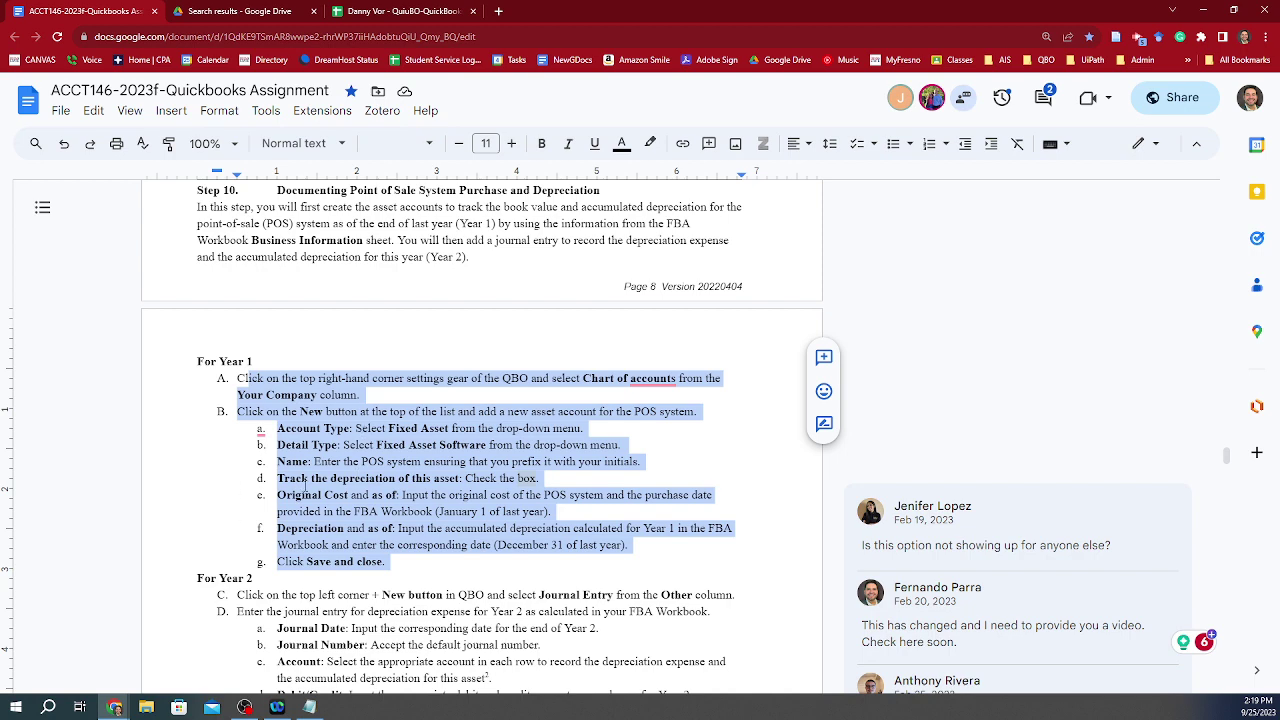
pyautogui.scroll(-2, 267, 484)
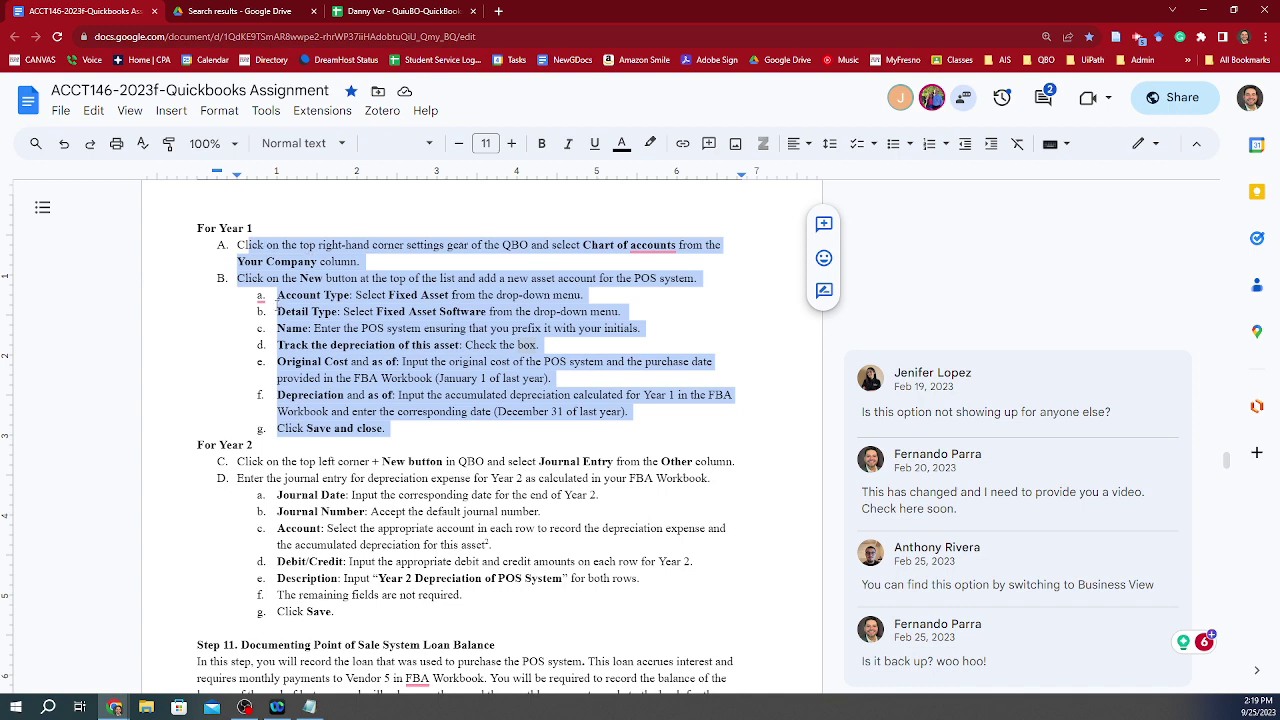
pyautogui.moveTo(340, 612); pyautogui.dragTo(186, 284)
pyautogui.scroll(3, 186, 284)
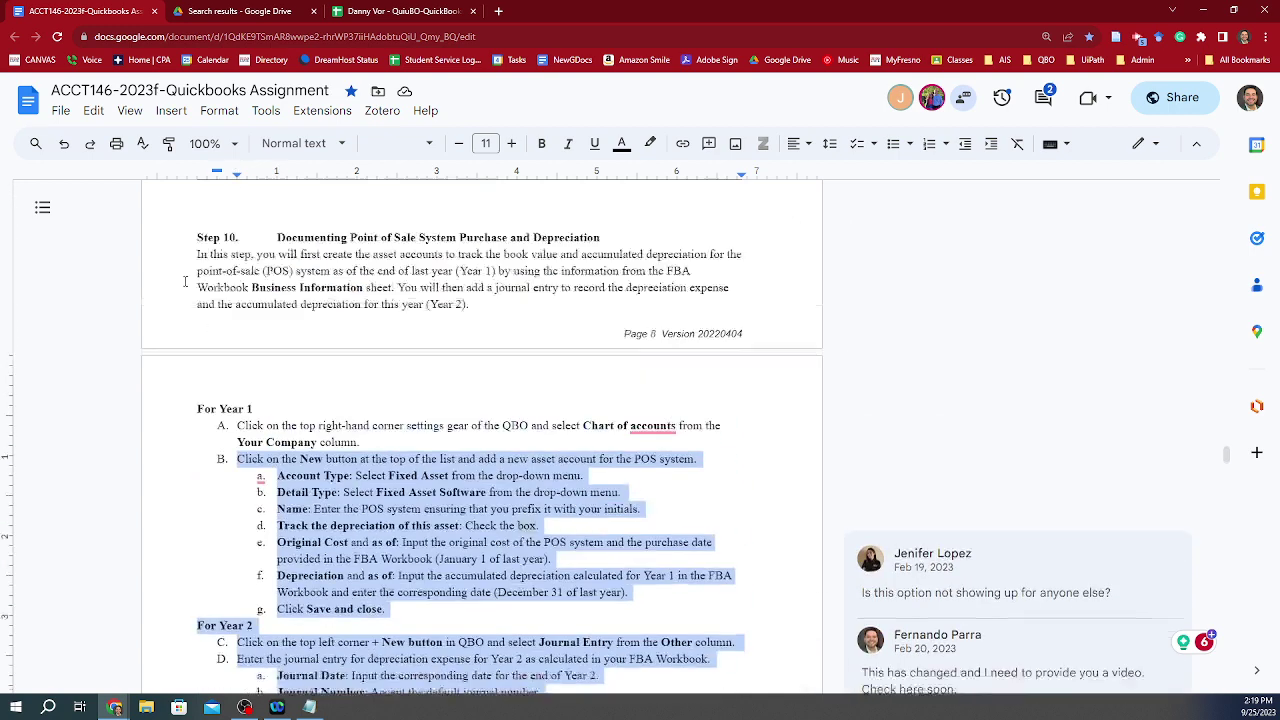
pyautogui.click(242, 273)
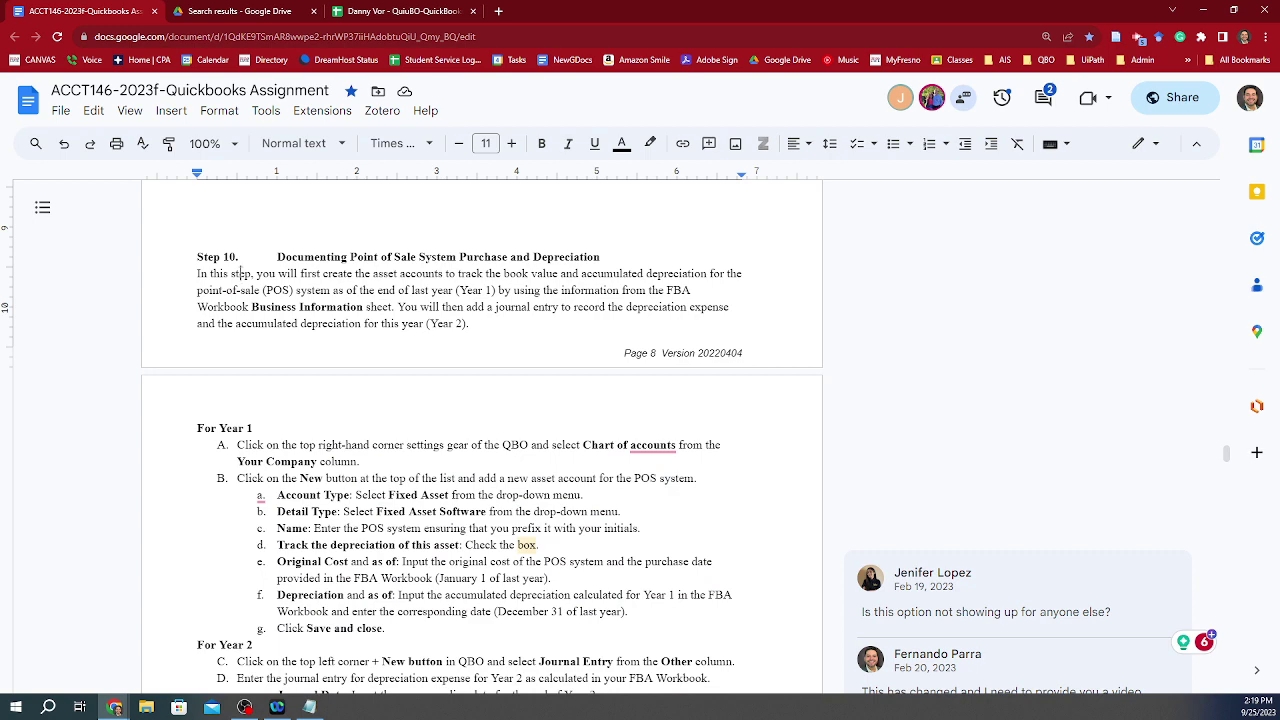